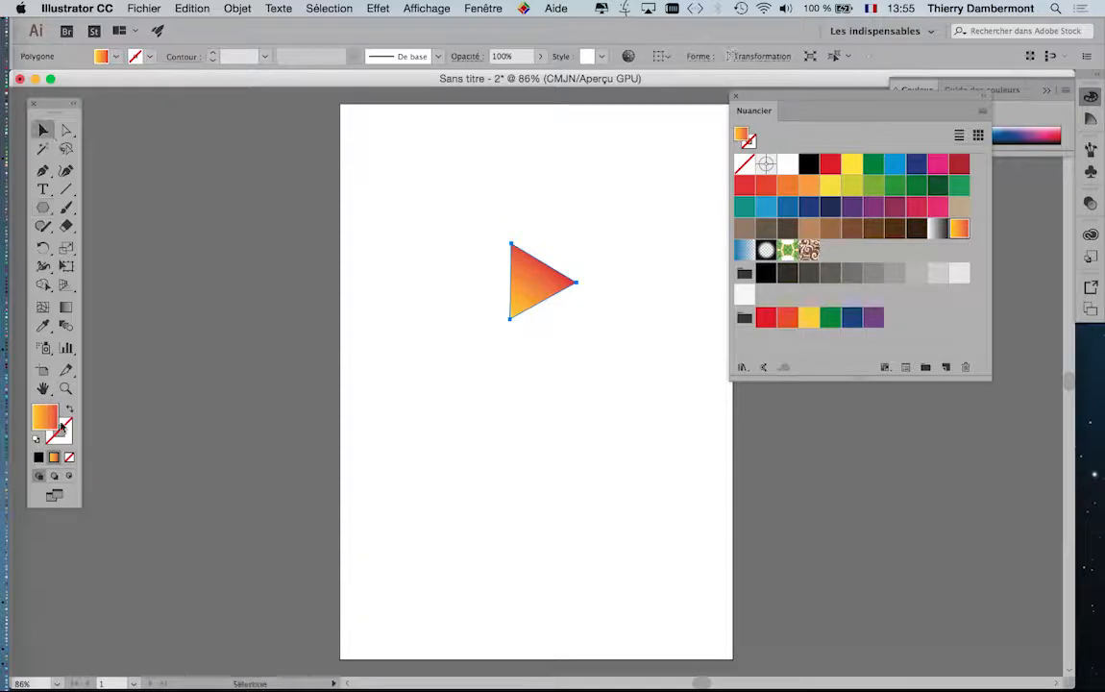
- Remove the triangle's gradient fill and give it a solid blue stroke with a weight of 20 pt
{"action": "left_click", "coordinate": [69, 458]}
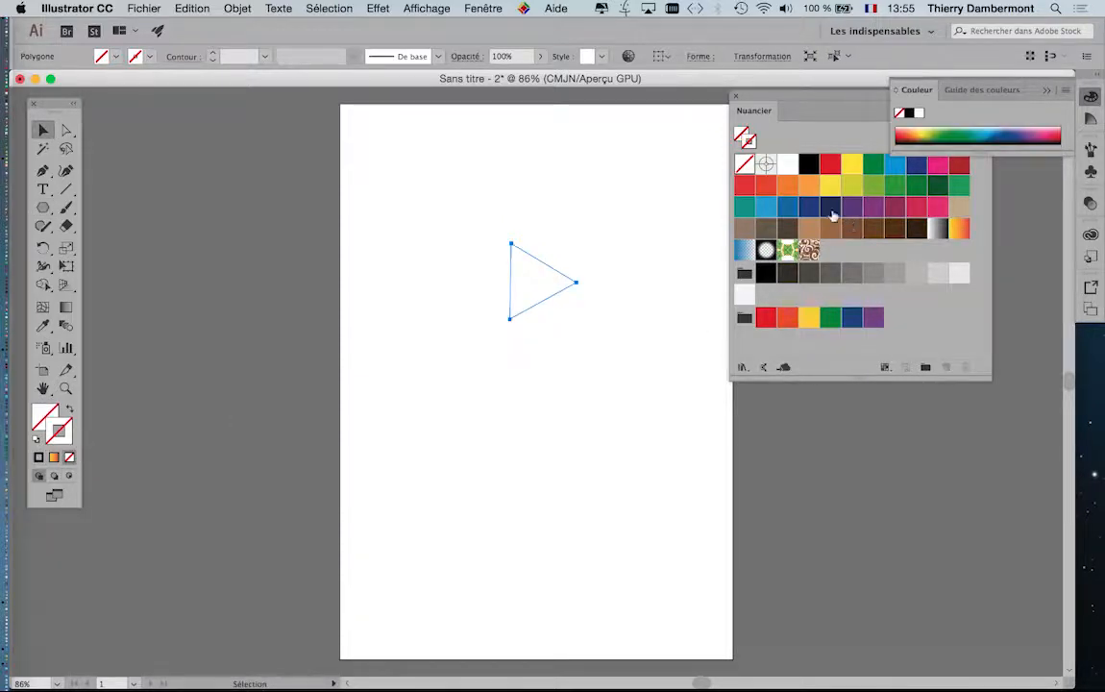
{"action": "left_click", "coordinate": [788, 209]}
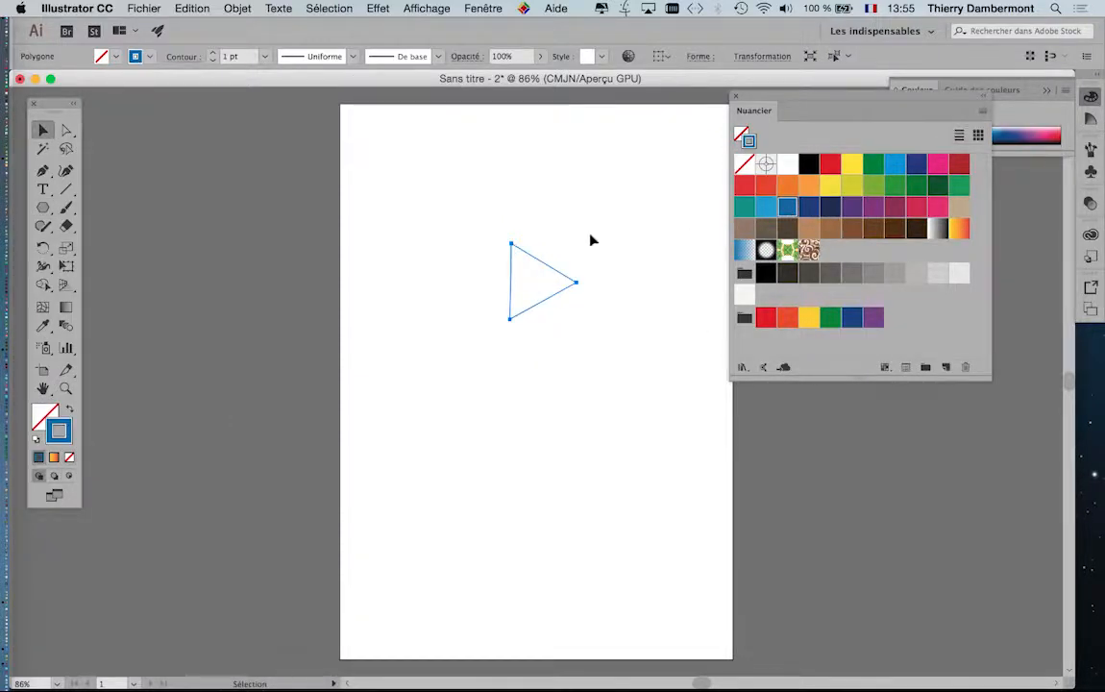
{"action": "left_click", "coordinate": [213, 53]}
{"action": "left_click", "coordinate": [213, 53]}
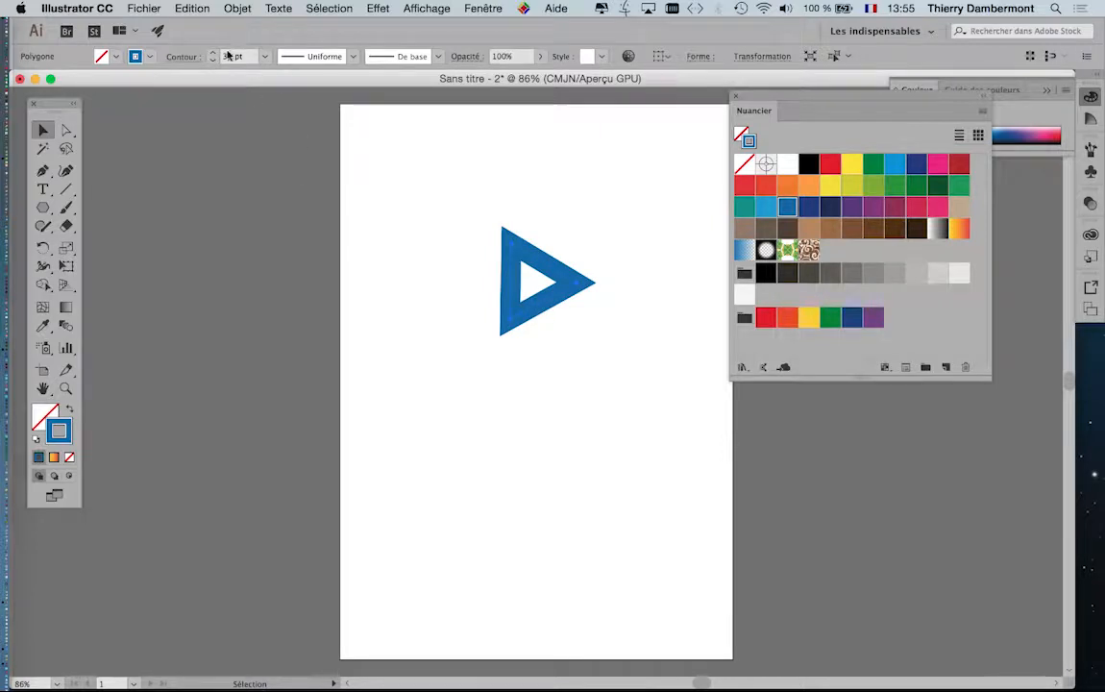
{"action": "left_click", "coordinate": [213, 59]}
- Duplicate the blue triangle until nine copies form three loosely staggered rows
{"action": "left_click_drag", "start_coordinate": [553, 272], "coordinate": [375, 459]}
{"action": "left_click", "coordinate": [470, 521]}
{"action": "left_click_drag", "start_coordinate": [471, 491], "coordinate": [469, 521]}
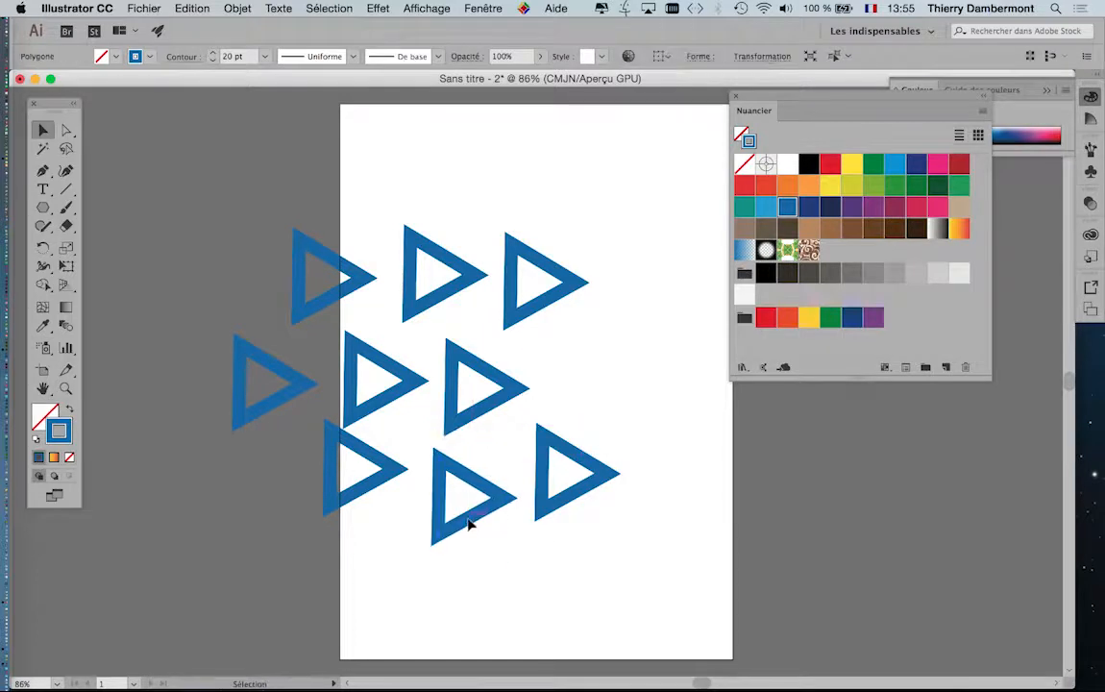
- Select all the triangles, move them onto the page and scale them down proportionally with Free Transform to fit within its width
{"action": "left_click", "coordinate": [219, 252]}
{"action": "key", "text": "super+a"}
{"action": "left_click_drag", "start_coordinate": [570, 505], "coordinate": [659, 480]}
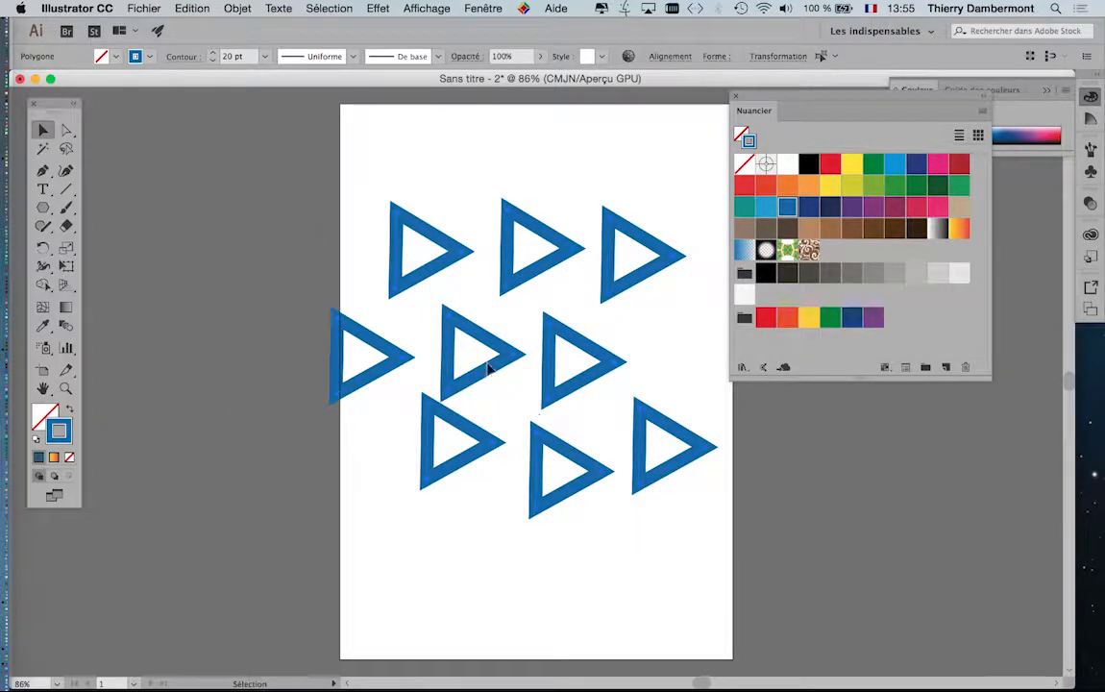
{"action": "left_click", "coordinate": [65, 266]}
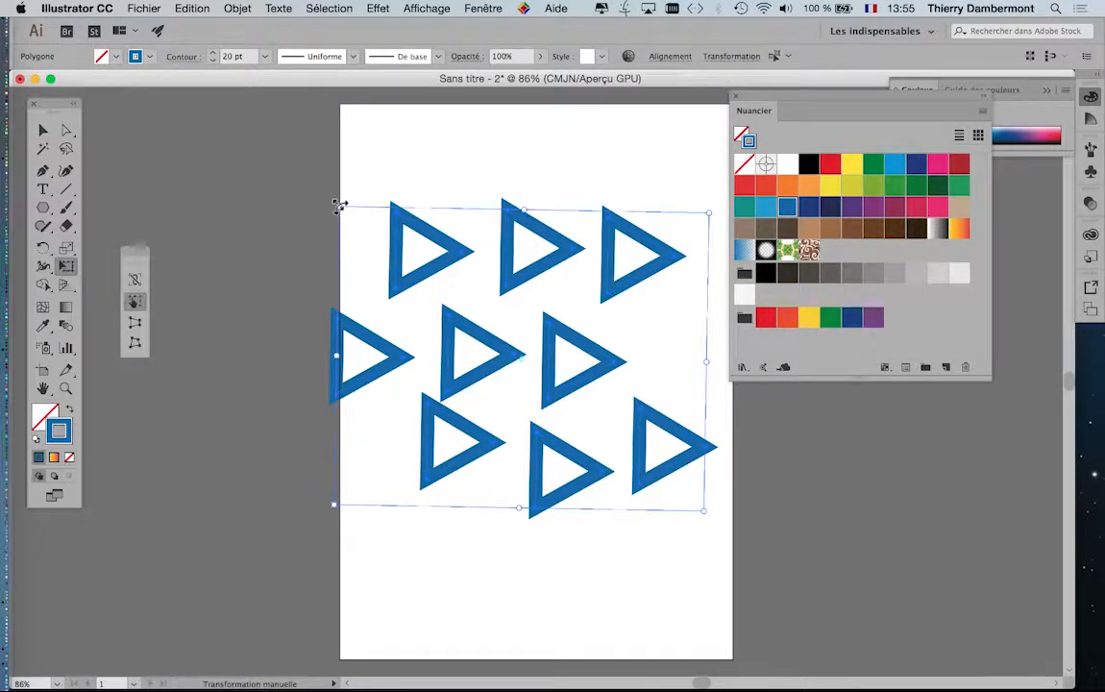
{"action": "left_click_drag", "start_coordinate": [339, 206], "coordinate": [394, 252]}
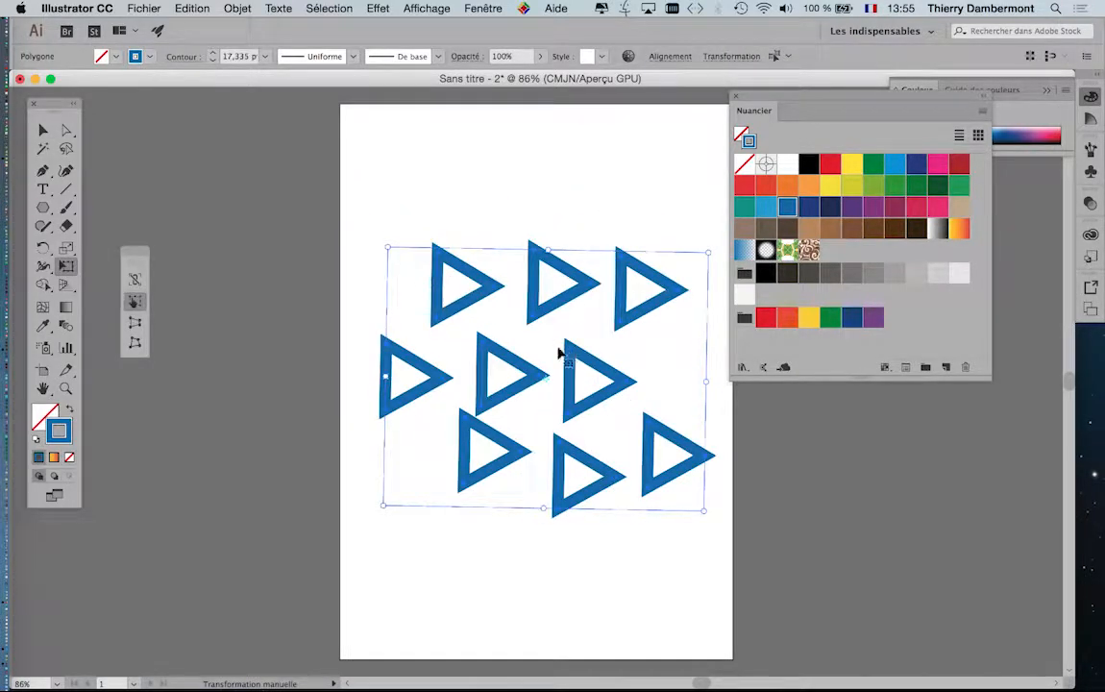
{"action": "left_click_drag", "start_coordinate": [566, 358], "coordinate": [551, 329]}
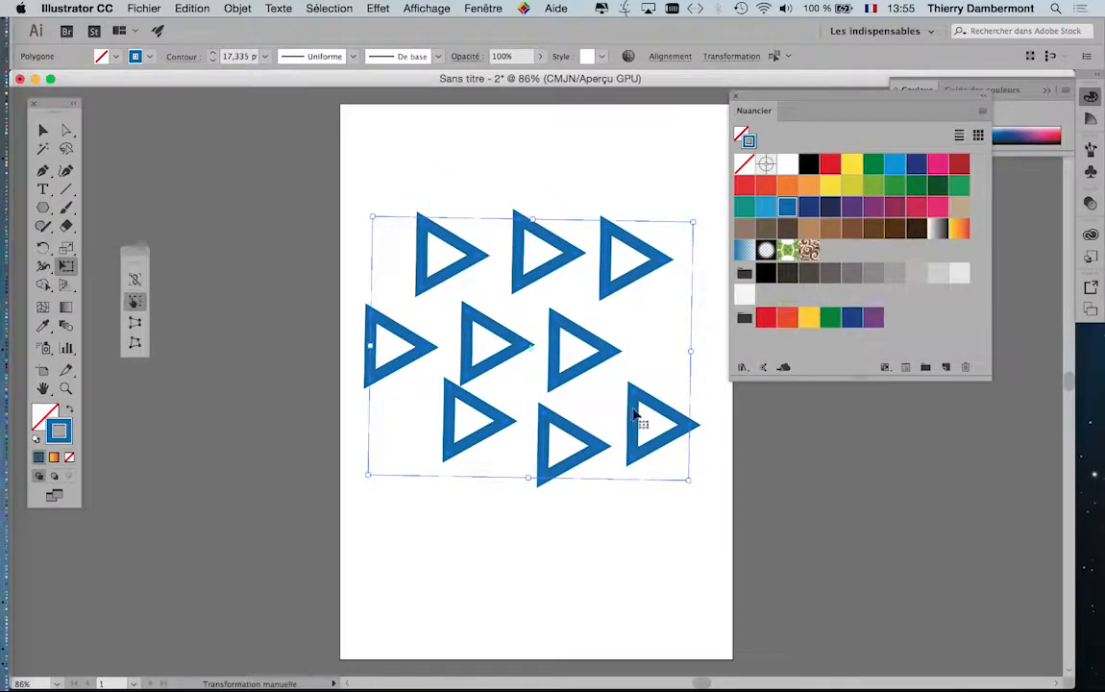
- Load the Combinaisons de couleurs gradient library and apply its red-to-teal gradient to the strokes of all triangles
{"action": "left_click", "coordinate": [748, 369]}
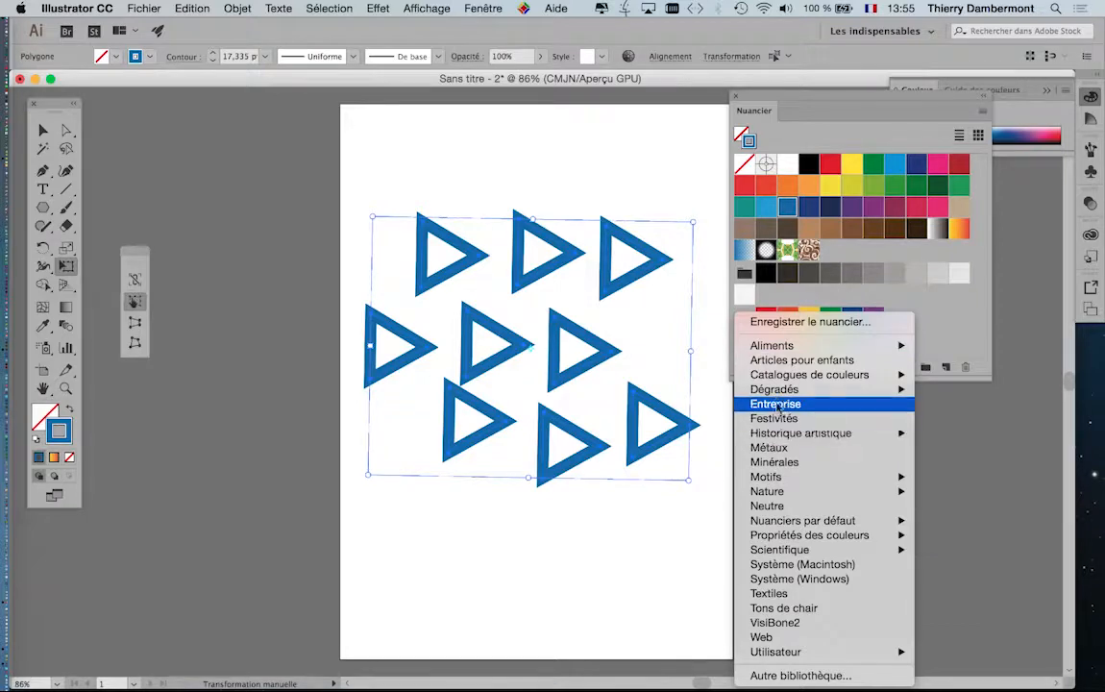
{"action": "mouse_move", "coordinate": [780, 394]}
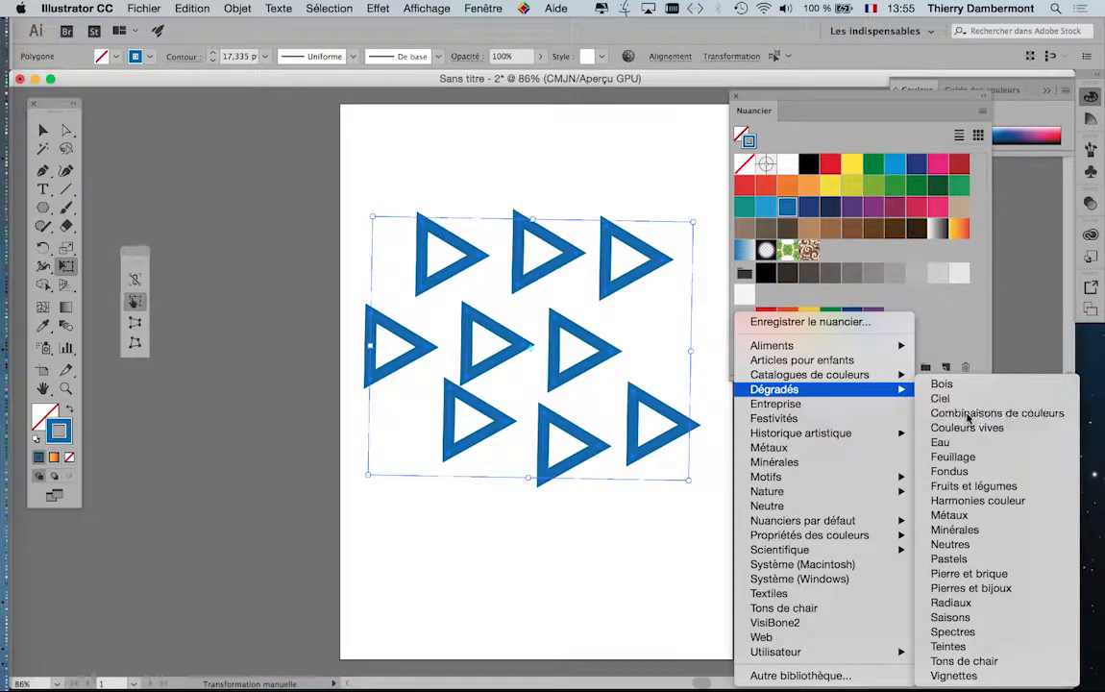
{"action": "left_click", "coordinate": [970, 413]}
{"action": "left_click", "coordinate": [247, 183]}
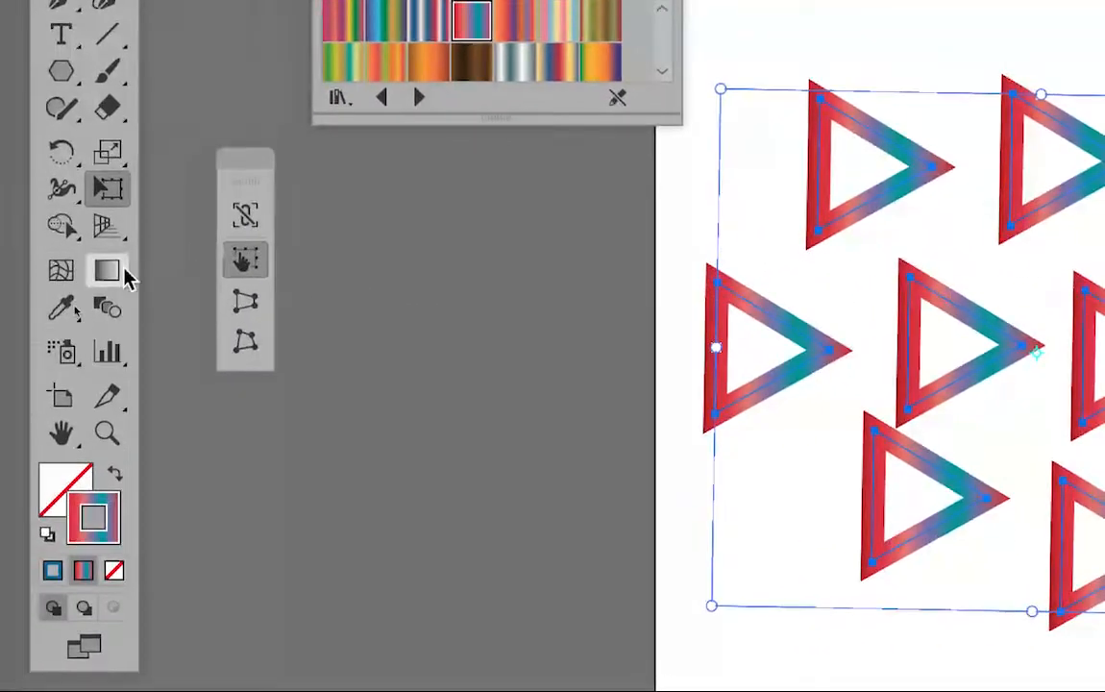
{"action": "left_click", "coordinate": [48, 281]}
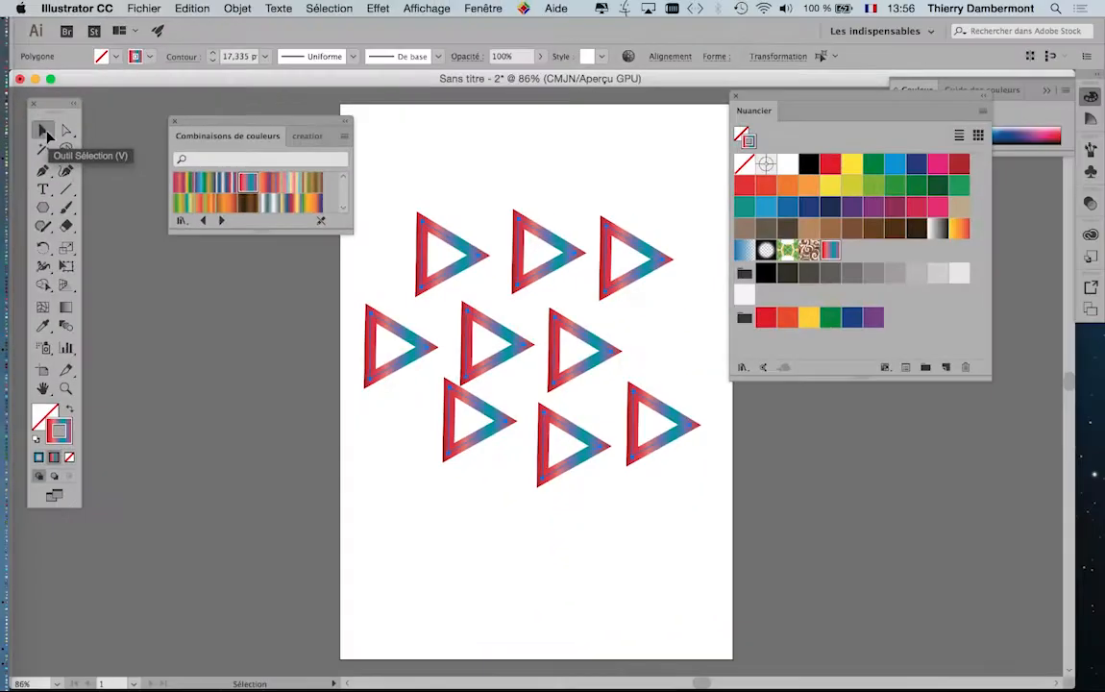
- Save the document as degrades-sur-contours-01.ai in the folder AI nov 2017 PARTIE 2 --- les docs, keeping the default Illustrator options
{"action": "left_click", "coordinate": [146, 9]}
{"action": "left_click", "coordinate": [185, 140]}
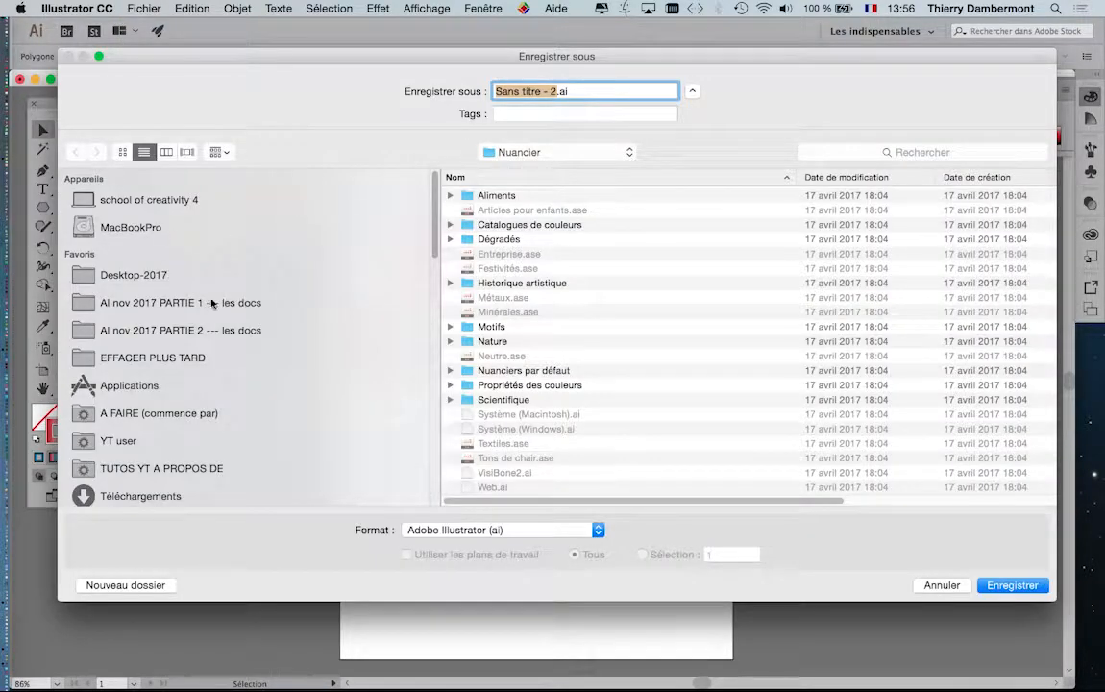
{"action": "left_click", "coordinate": [212, 303]}
{"action": "left_click", "coordinate": [227, 330]}
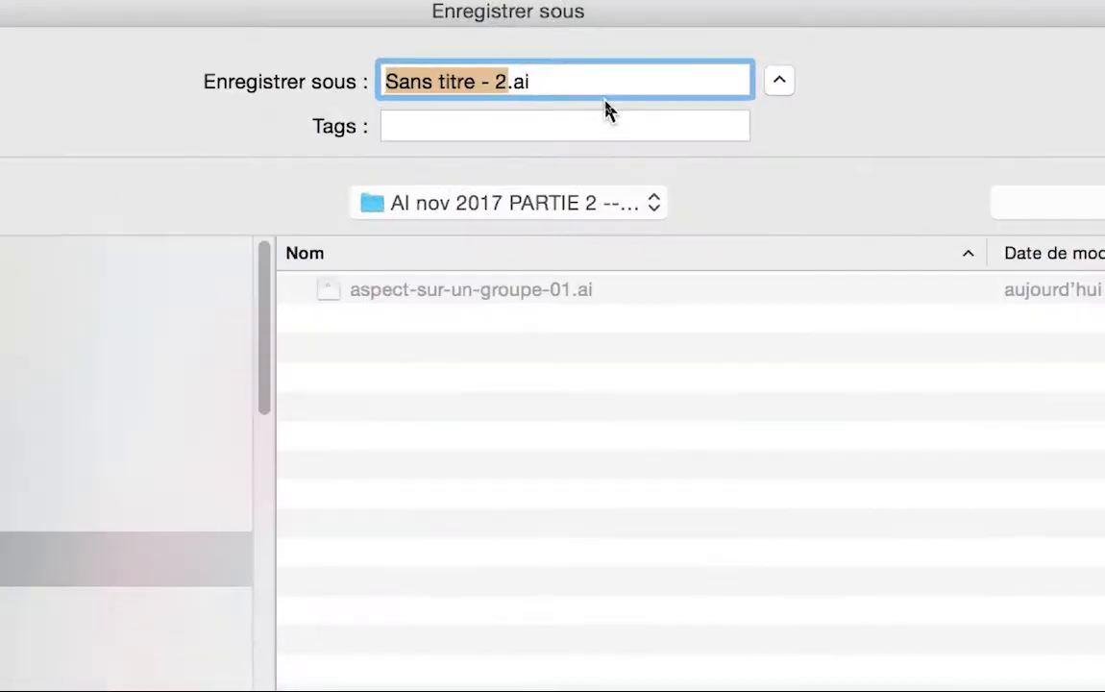
{"action": "type", "text": "degr"}
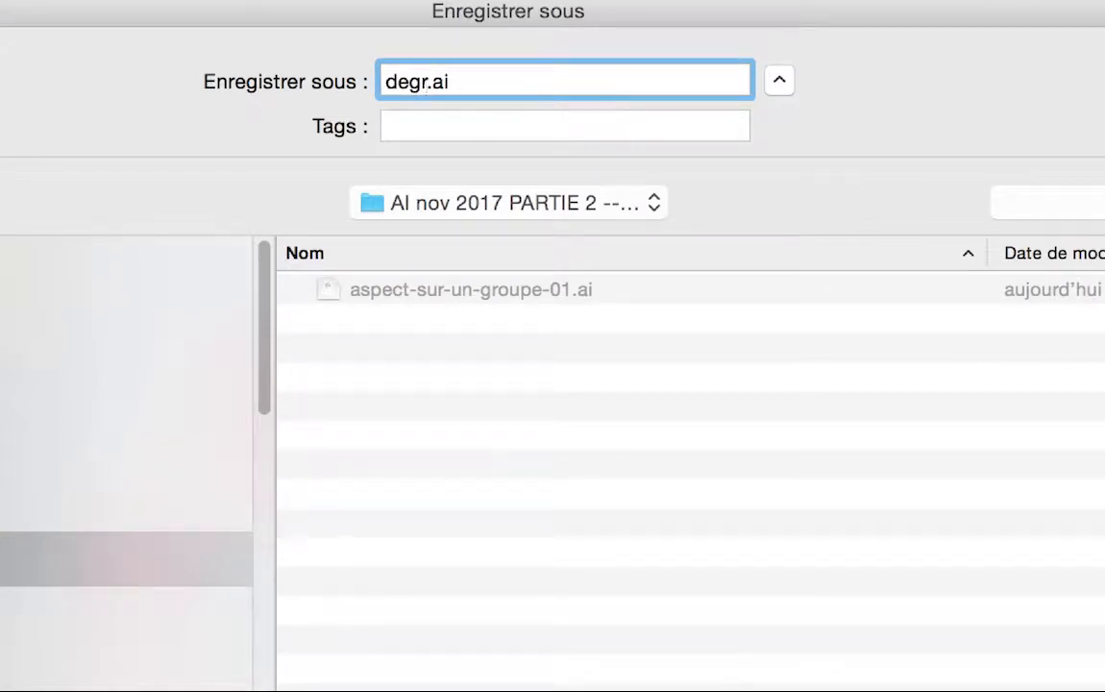
{"action": "type", "text": "ades-su"}
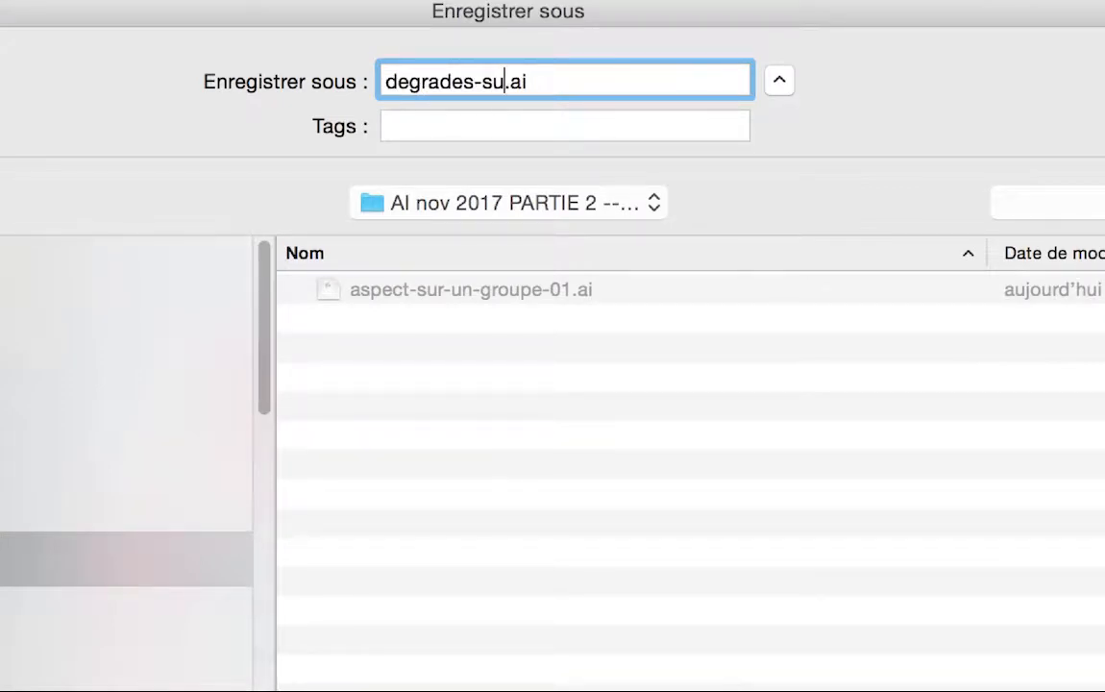
{"action": "type", "text": "r-contours-01"}
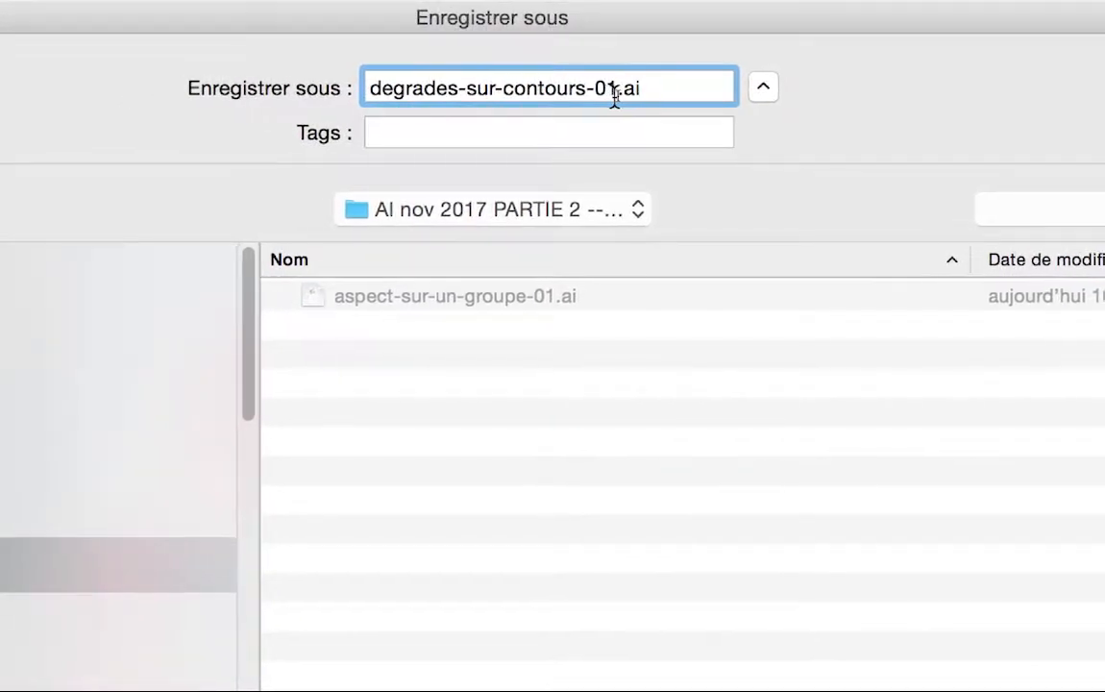
{"action": "left_click_drag", "start_coordinate": [632, 85], "coordinate": [600, 48]}
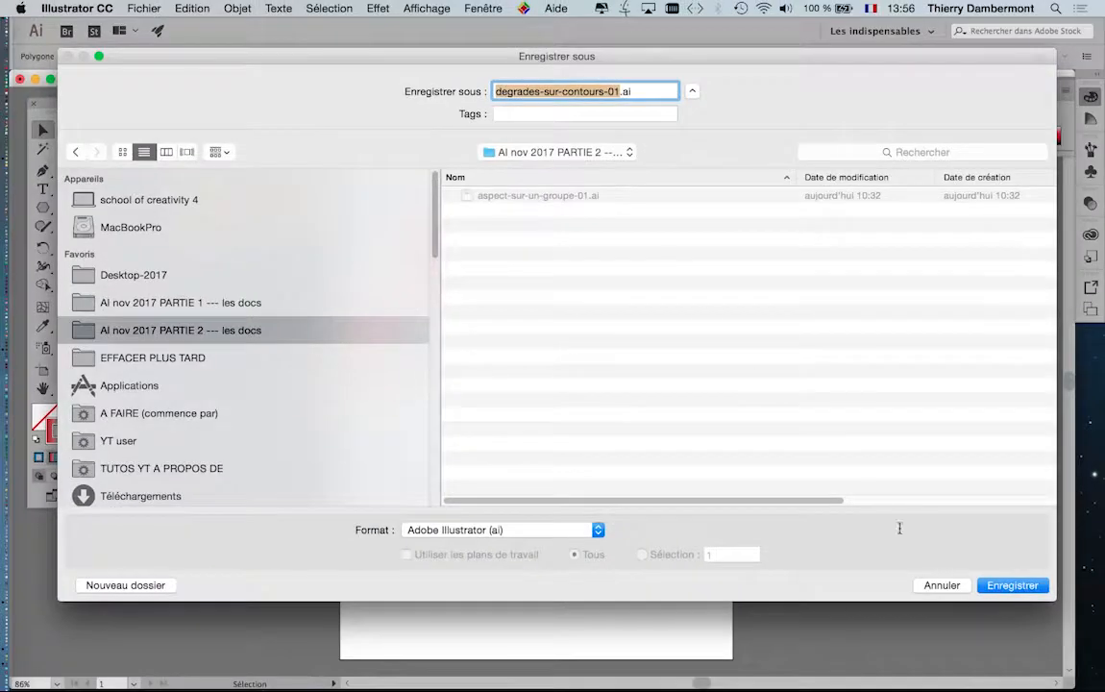
{"action": "key", "text": "Return"}
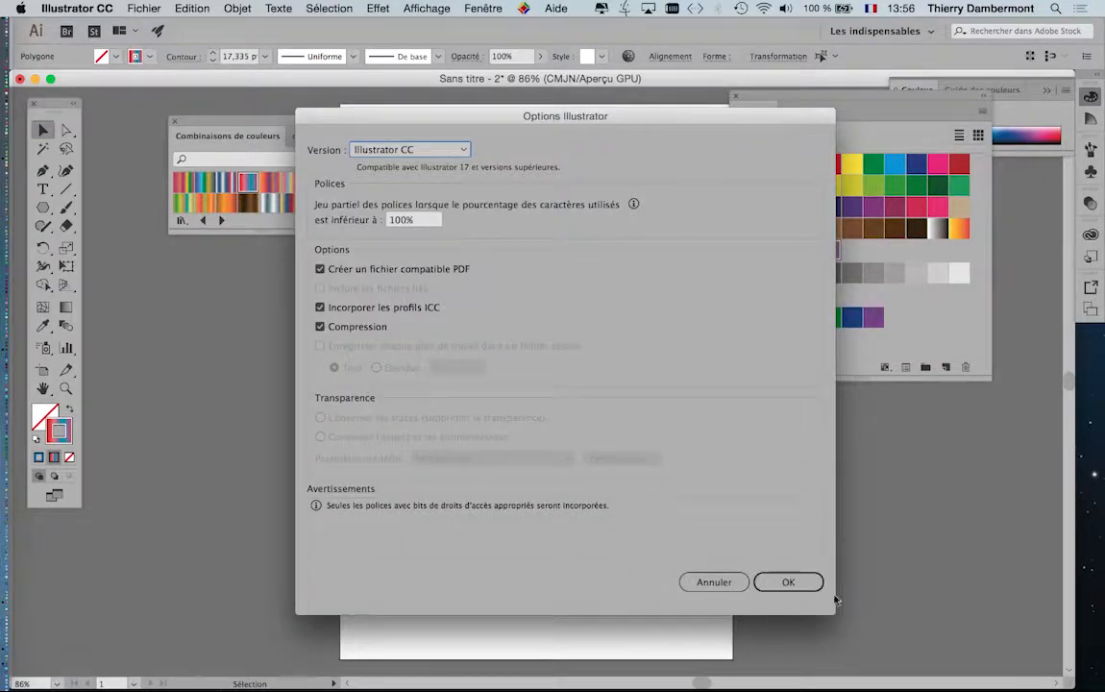
{"action": "left_click", "coordinate": [803, 582]}
- Save a second version of the document as degrades-sur-contours-02.ai in the same folder with the default options
{"action": "left_click", "coordinate": [144, 8]}
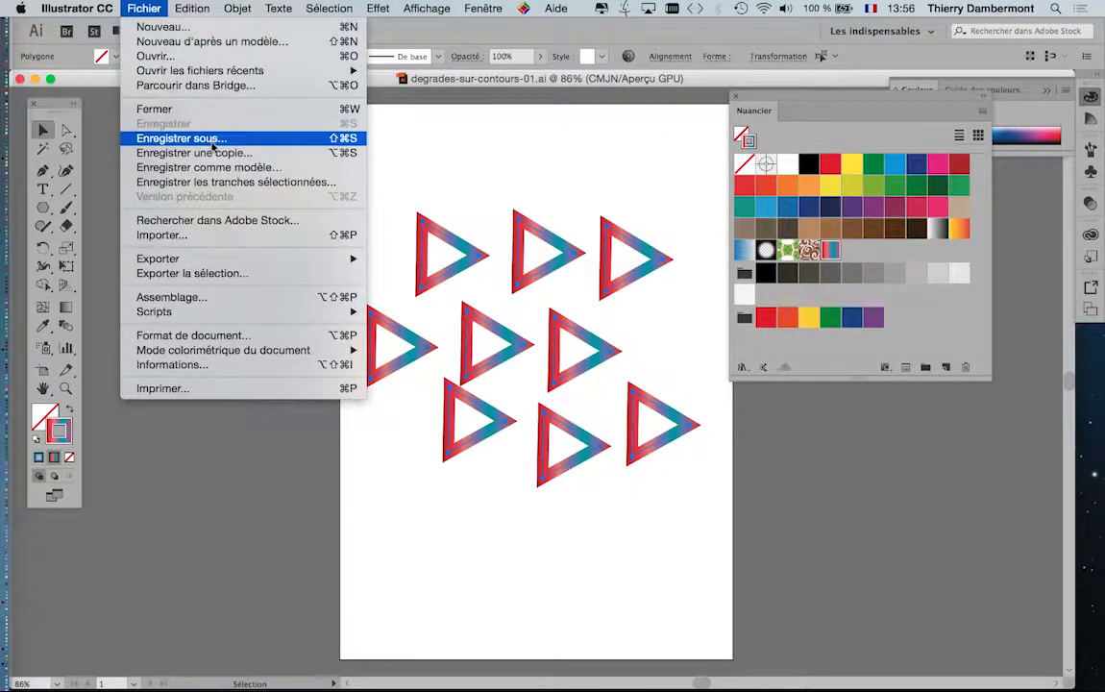
{"action": "left_click", "coordinate": [214, 140]}
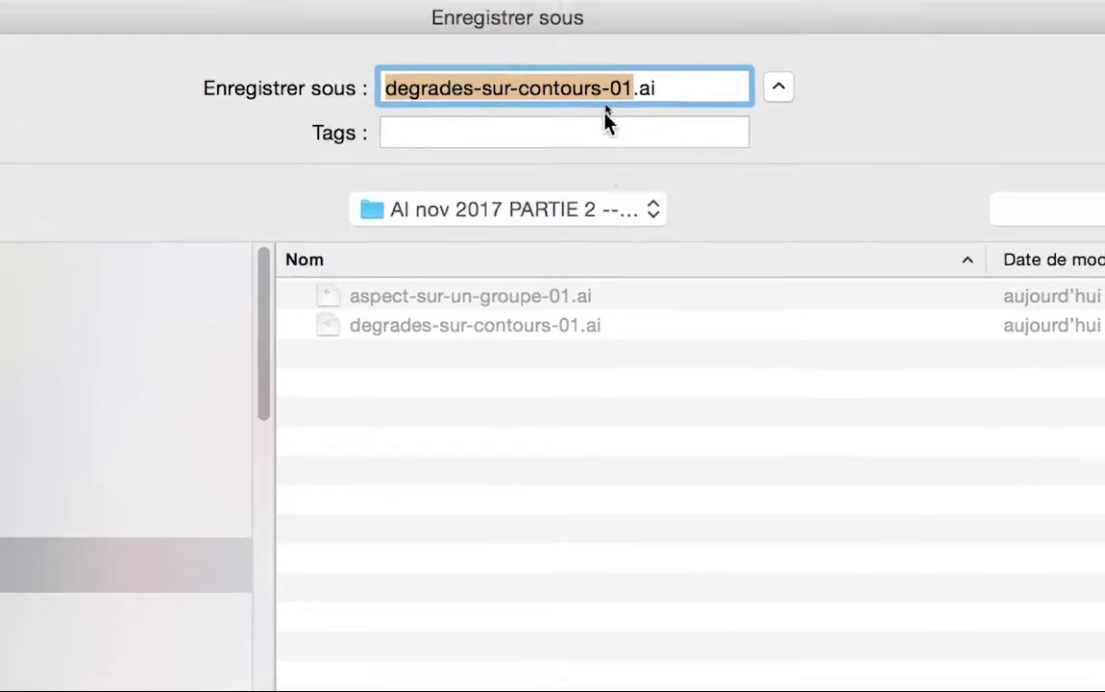
{"action": "left_click", "coordinate": [620, 91]}
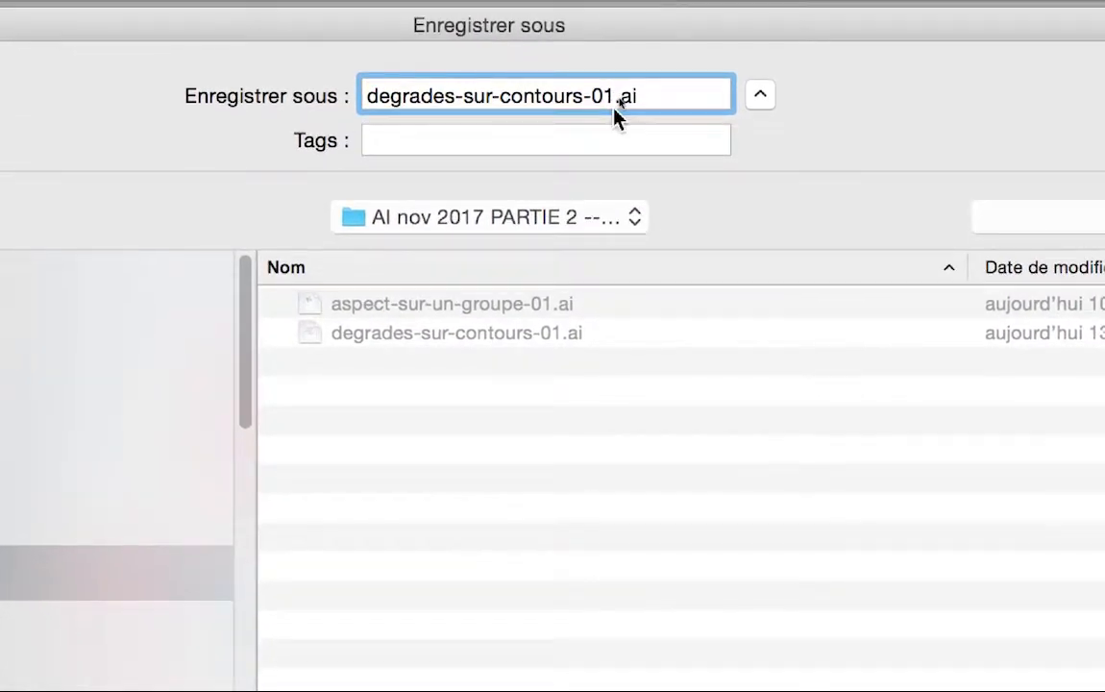
{"action": "key", "text": "BackSpace"}
{"action": "type", "text": "2"}
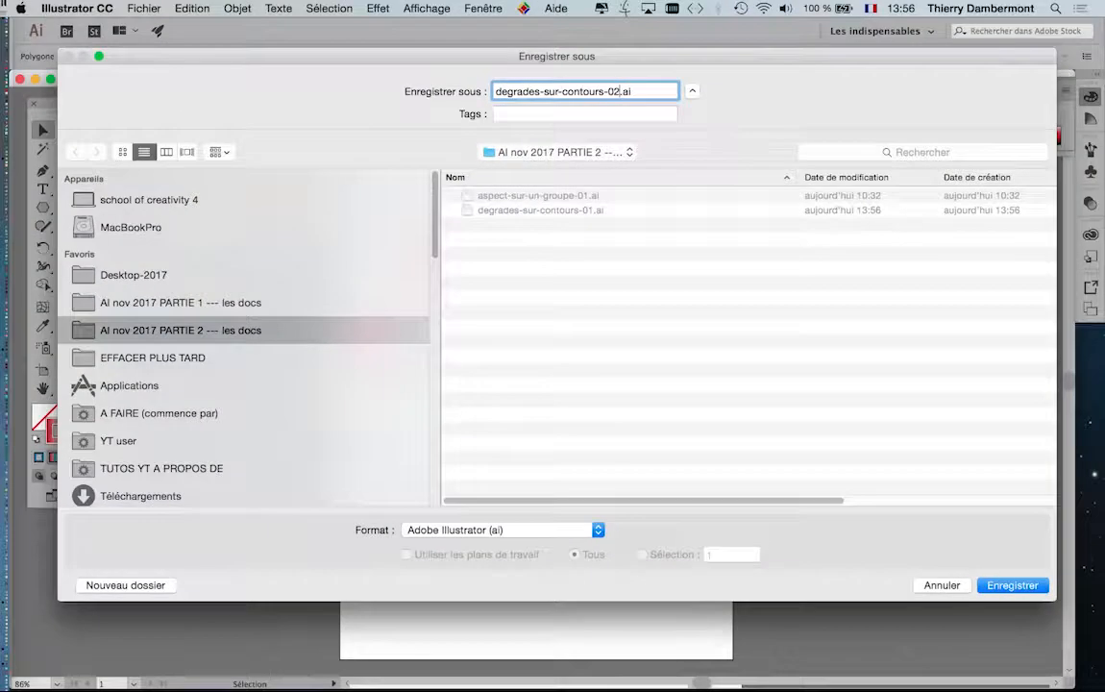
{"action": "key", "text": "Return"}
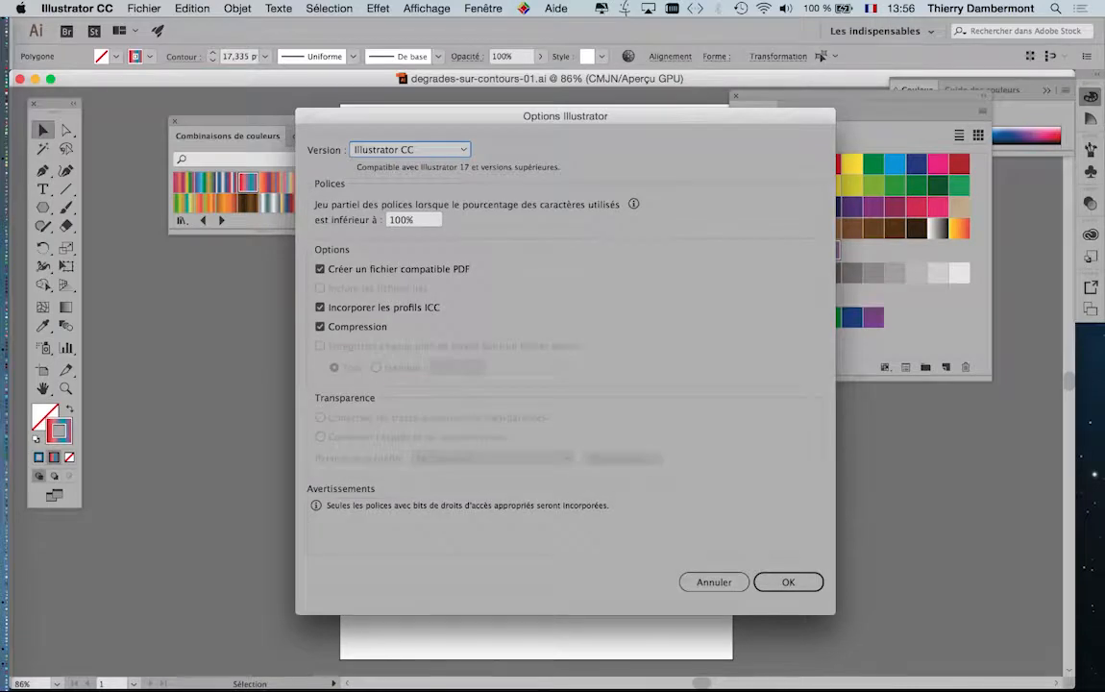
{"action": "key", "text": "Return"}
- Set the gradient stroke weight of all selected triangles to 20 pt
{"action": "key", "text": "super+plus"}
{"action": "key", "text": "super+plus"}
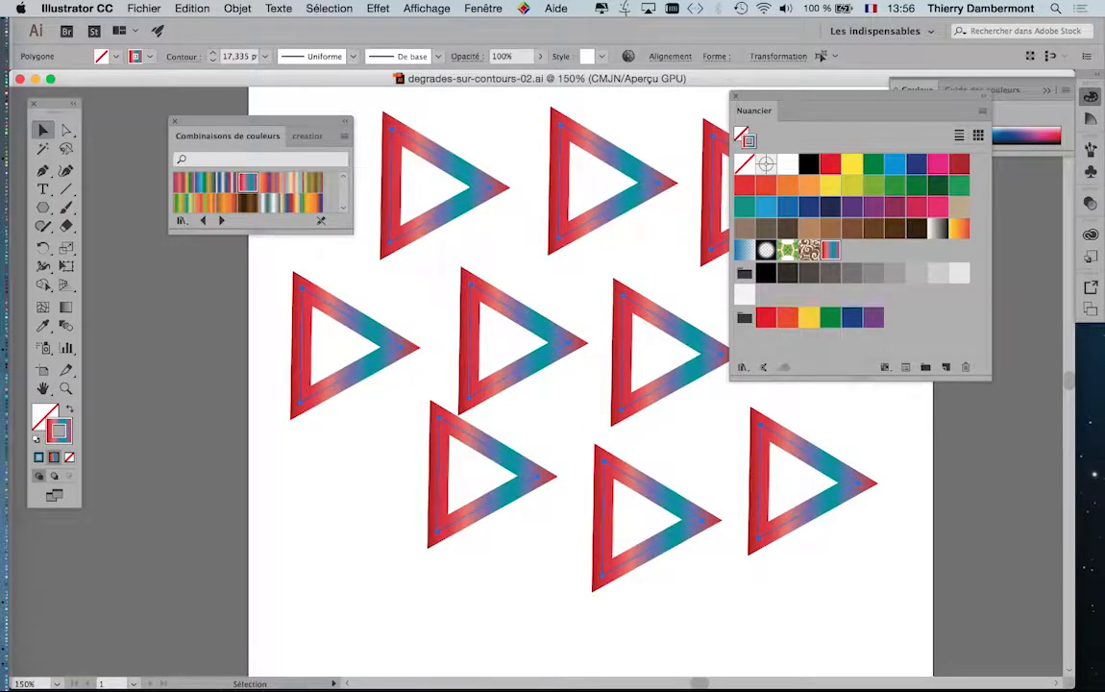
{"action": "left_click", "coordinate": [212, 60]}
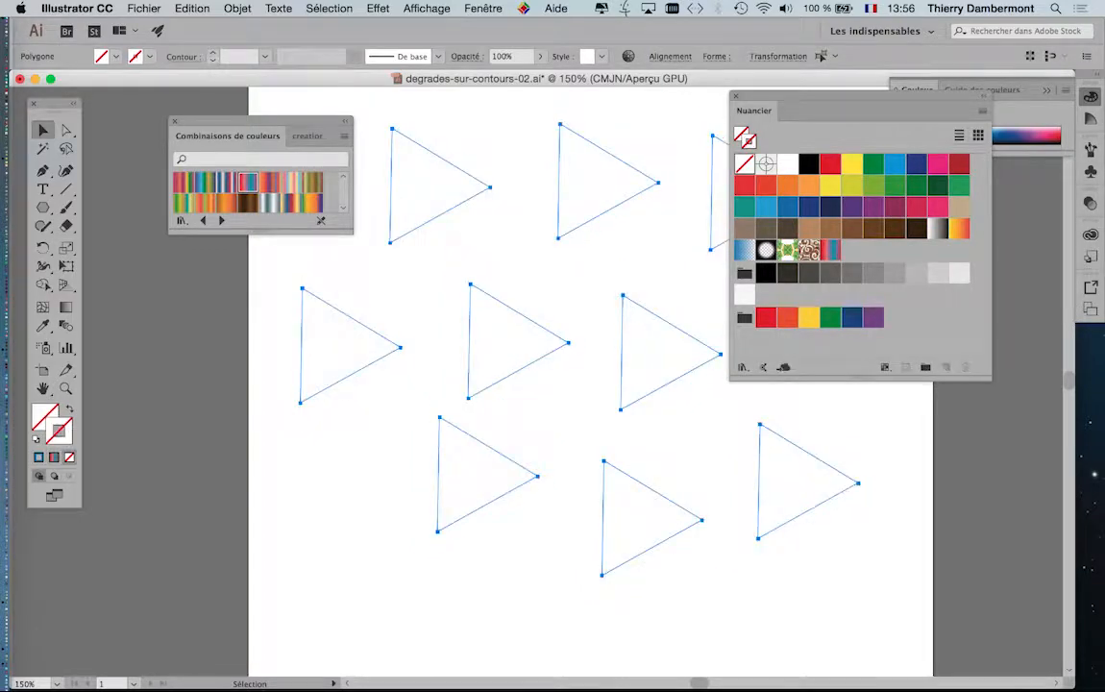
{"action": "left_click", "coordinate": [212, 52]}
{"action": "left_click", "coordinate": [213, 52]}
{"action": "left_click", "coordinate": [212, 52]}
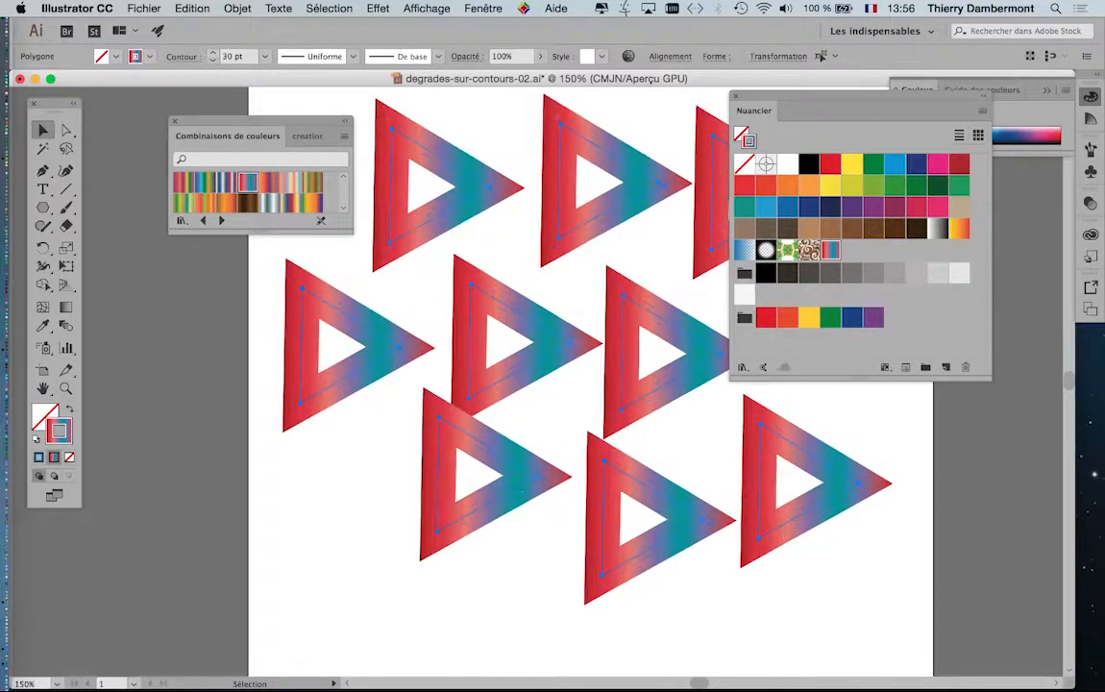
{"action": "left_click", "coordinate": [213, 60]}
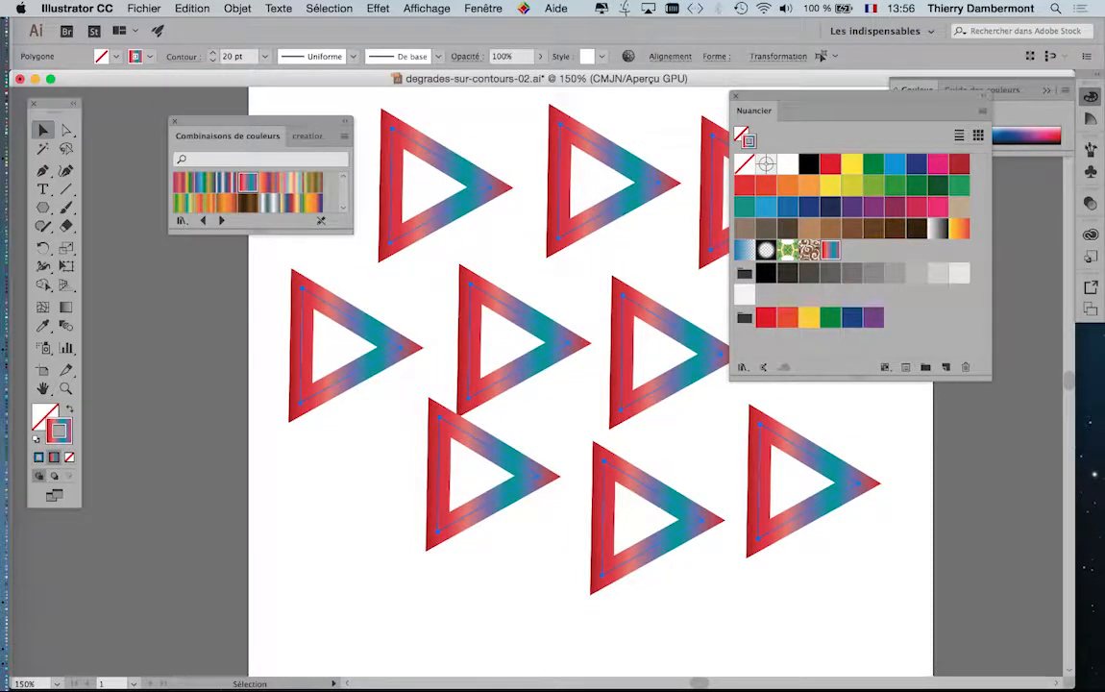
- Move both swatch panels clear of the artwork and expand the triangles' gradient strokes into filled shapes with Décomposer
{"action": "left_click_drag", "start_coordinate": [259, 122], "coordinate": [189, 500]}
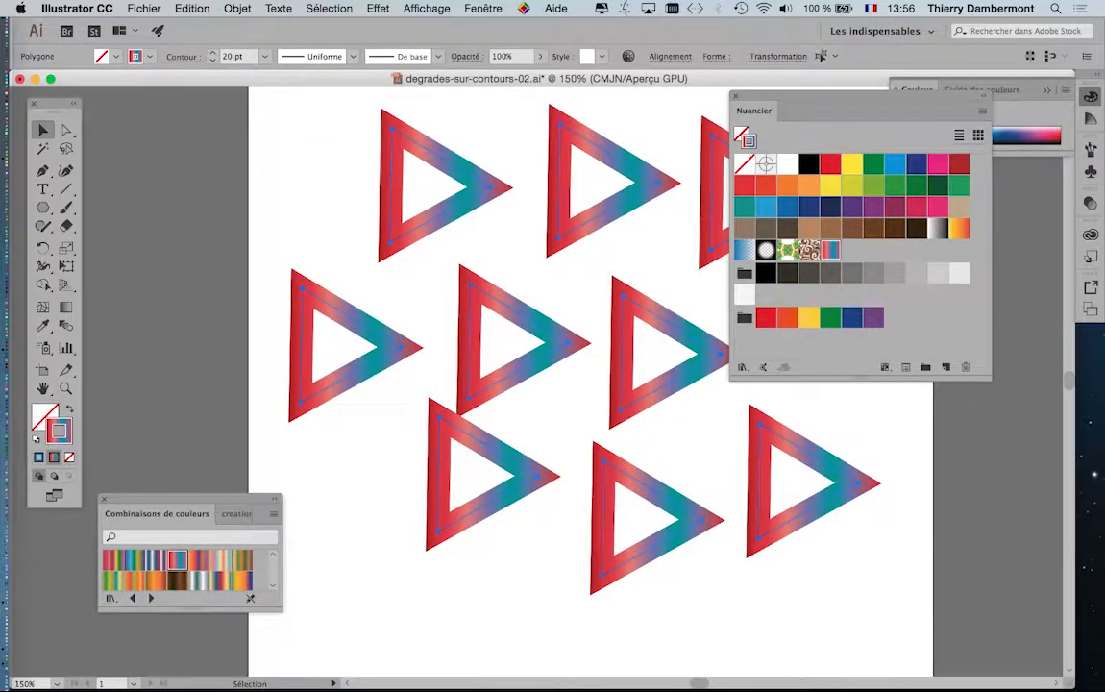
{"action": "left_click_drag", "start_coordinate": [769, 110], "coordinate": [981, 211]}
{"action": "left_click", "coordinate": [244, 8]}
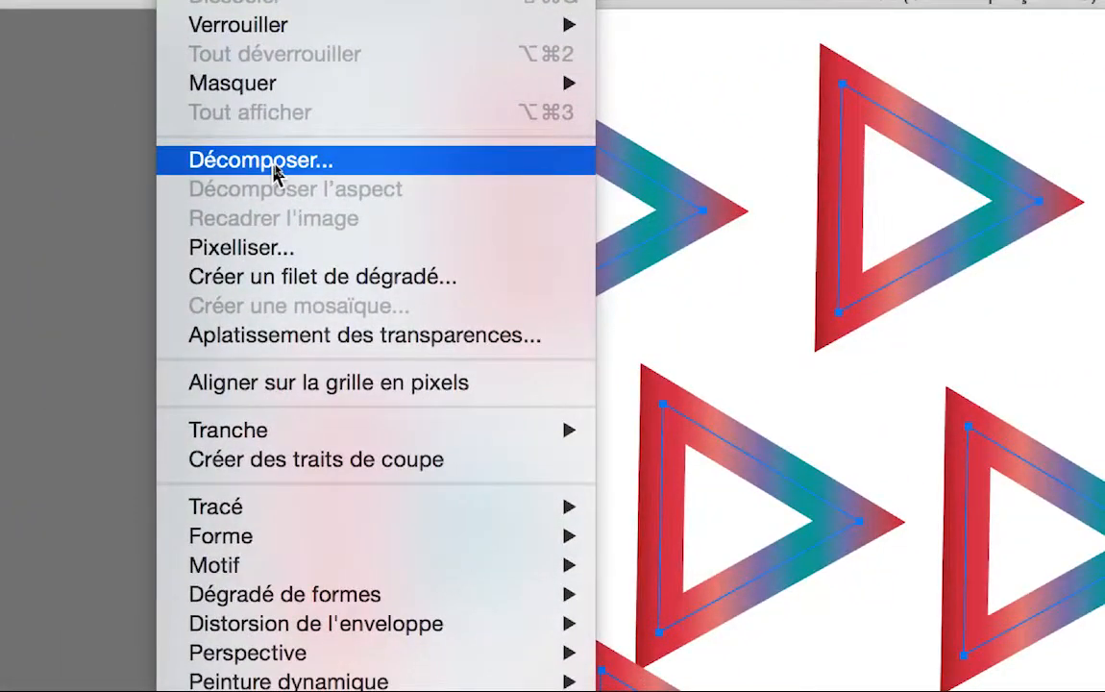
{"action": "left_click", "coordinate": [276, 160]}
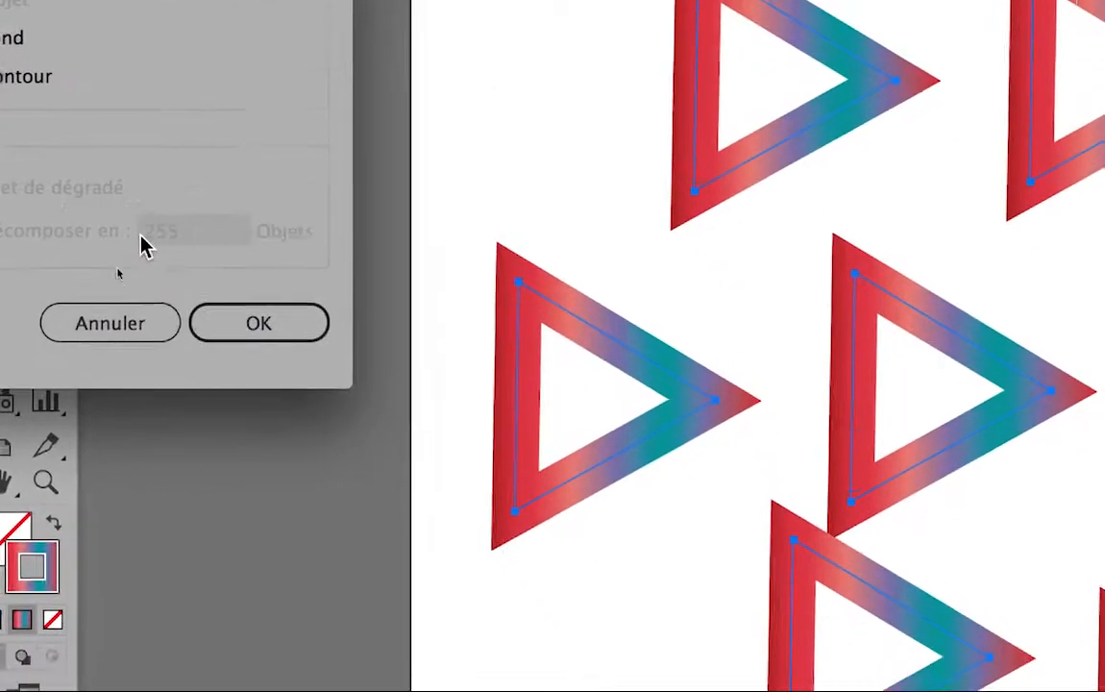
{"action": "left_click", "coordinate": [314, 439]}
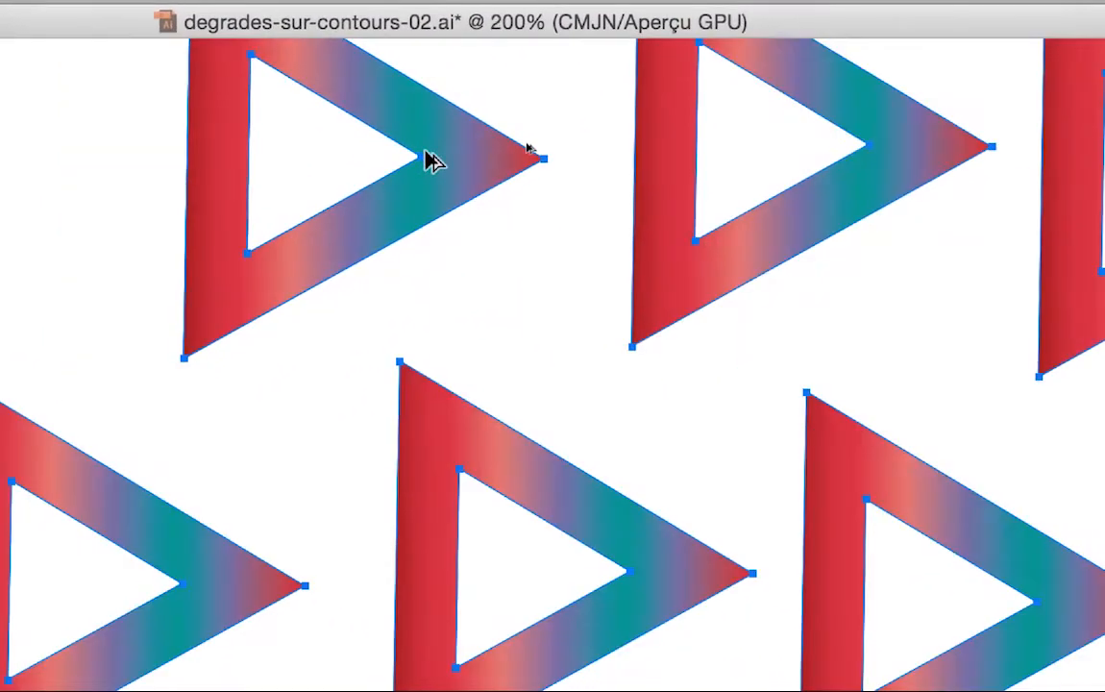
- Select only the first expanded triangle of the top row and move it slightly down and to the left
{"action": "scroll", "coordinate": [426, 150], "scroll_direction": "down", "scroll_amount": 1}
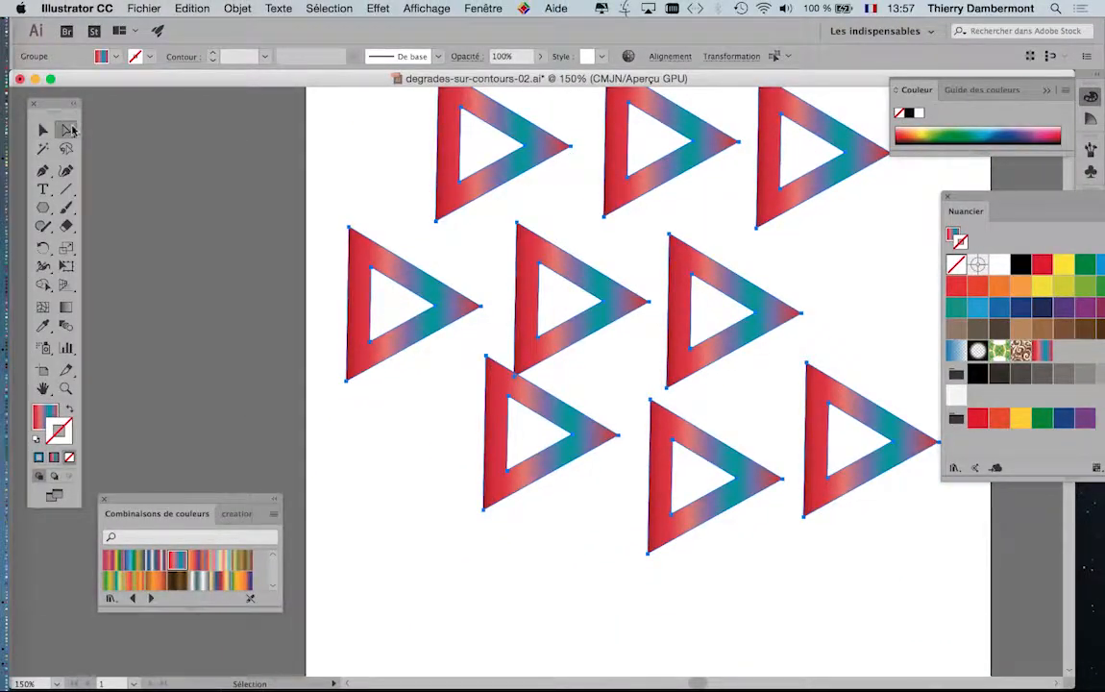
{"action": "left_click", "coordinate": [66, 129]}
{"action": "left_click", "coordinate": [589, 174]}
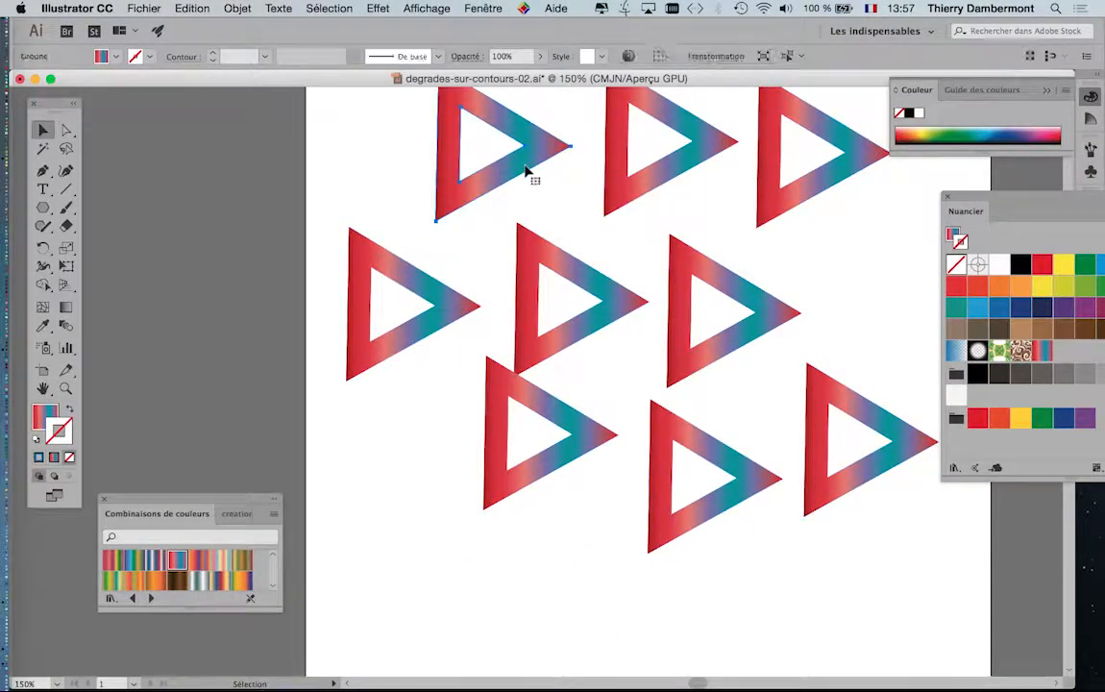
{"action": "left_click_drag", "start_coordinate": [513, 187], "coordinate": [469, 202]}
- Select all nine expanded triangles together
{"action": "scroll", "coordinate": [555, 253], "scroll_direction": "up", "scroll_amount": 2}
{"action": "scroll", "coordinate": [518, 258], "scroll_direction": "down", "scroll_amount": 1}
{"action": "scroll", "coordinate": [499, 258], "scroll_direction": "down", "scroll_amount": 1}
{"action": "scroll", "coordinate": [555, 255], "scroll_direction": "down", "scroll_amount": 1}
{"action": "left_click_drag", "start_coordinate": [407, 136], "coordinate": [701, 466]}
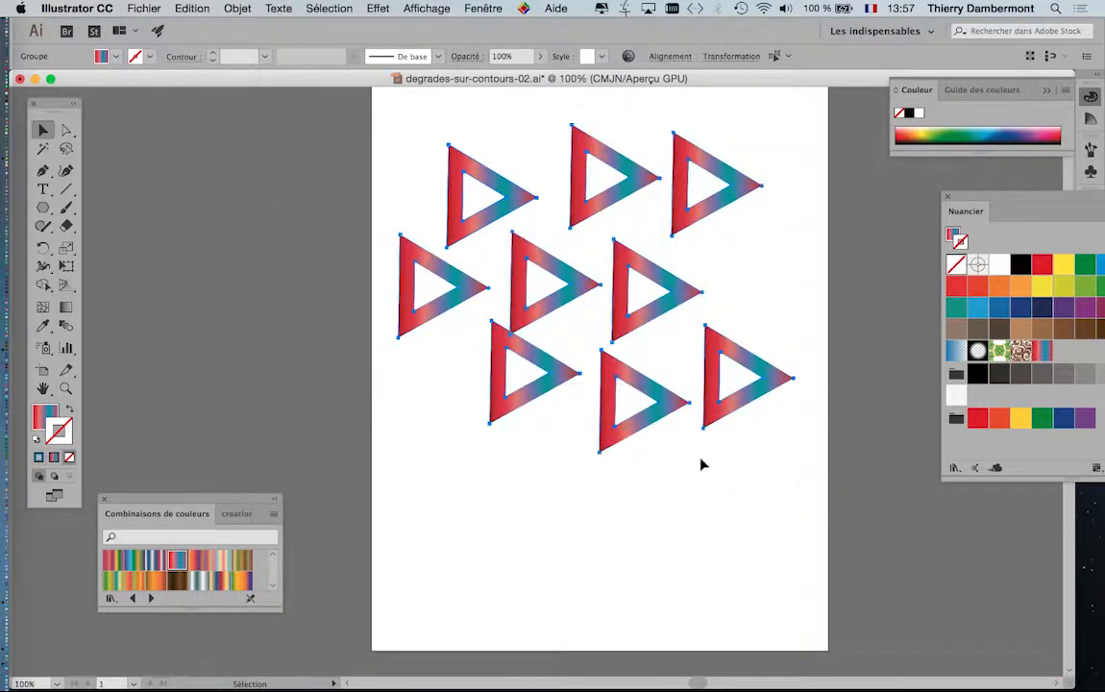
{"action": "left_click", "coordinate": [64, 307]}
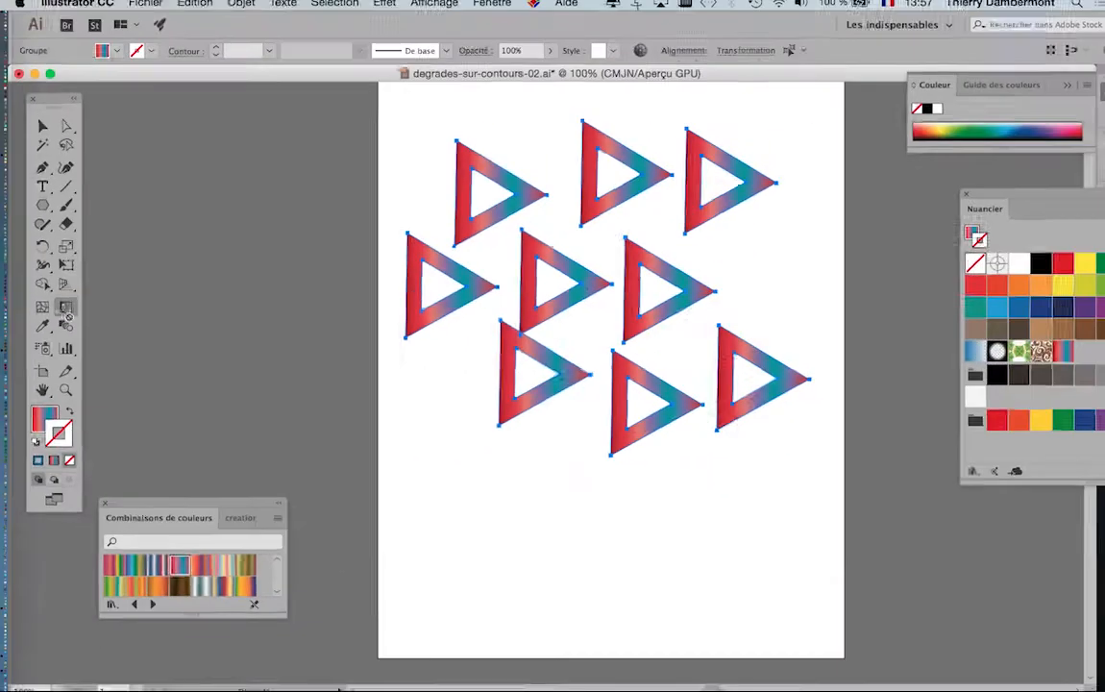
{"action": "left_click", "coordinate": [43, 131]}
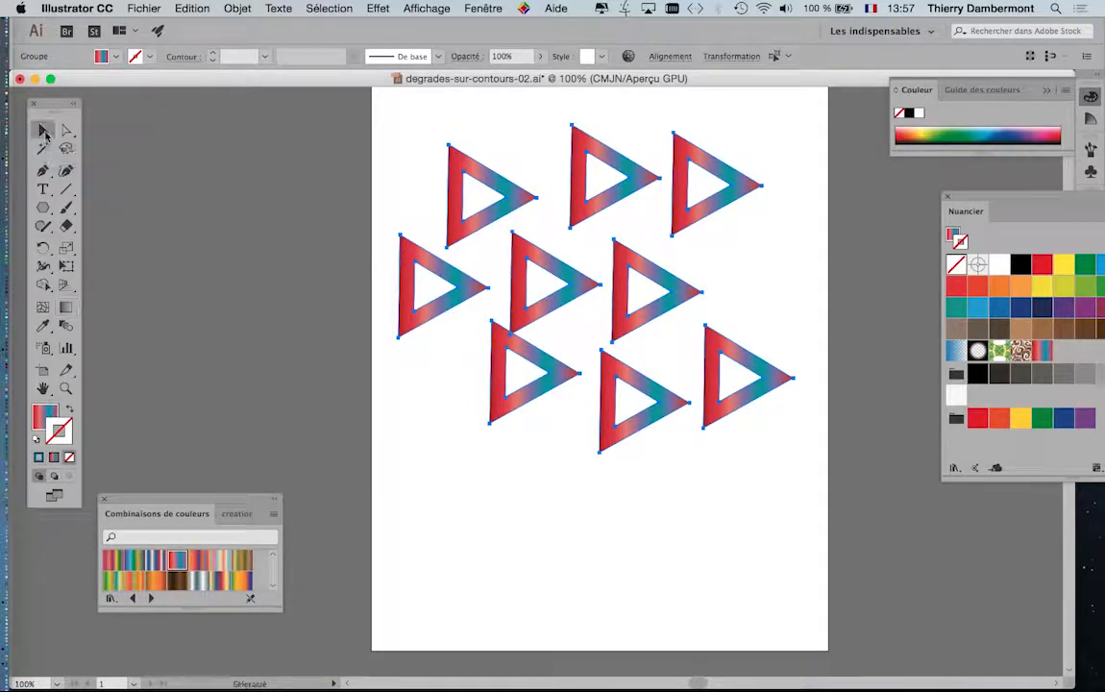
{"action": "left_click", "coordinate": [709, 275]}
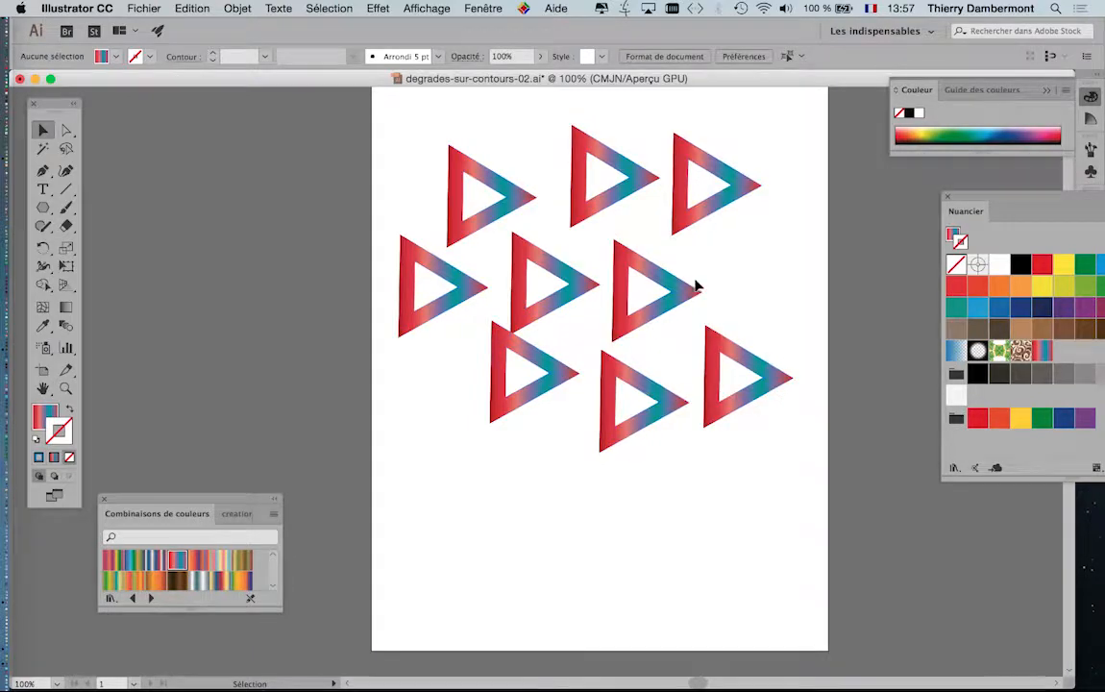
{"action": "left_click", "coordinate": [718, 360]}
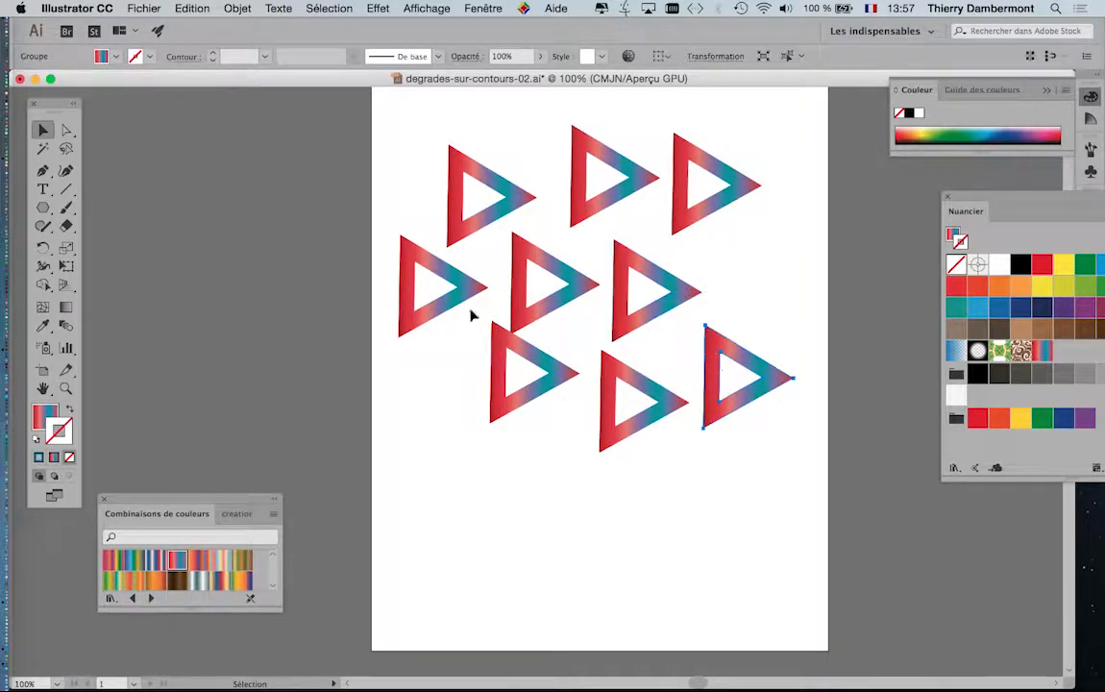
{"action": "left_click", "coordinate": [69, 310]}
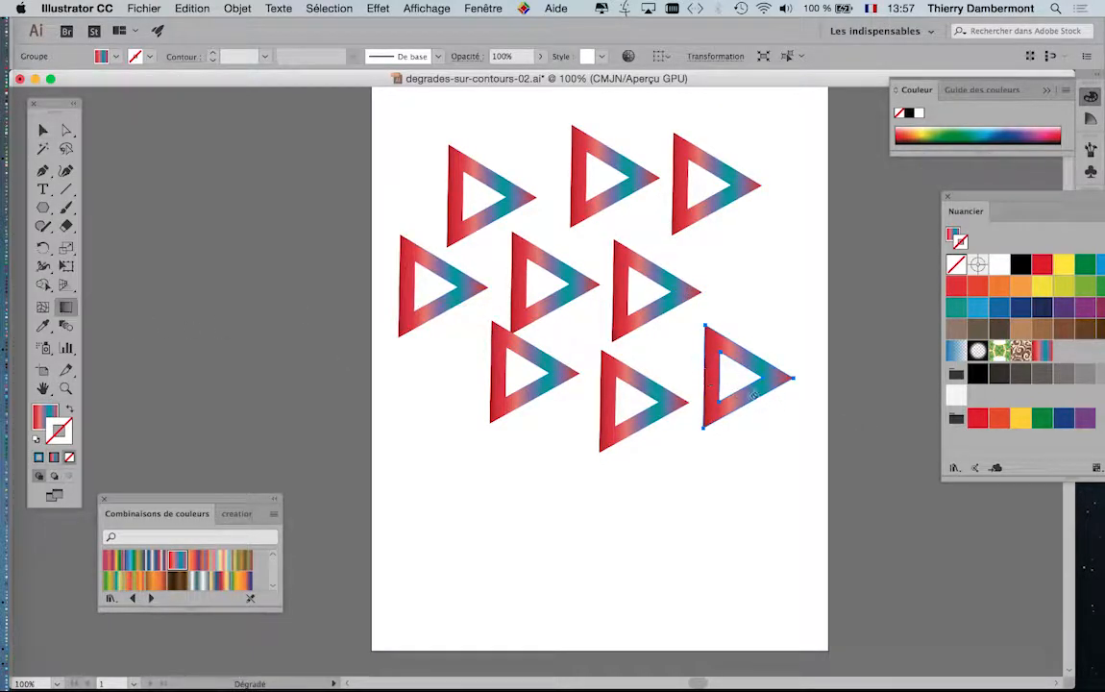
{"action": "left_click", "coordinate": [43, 130]}
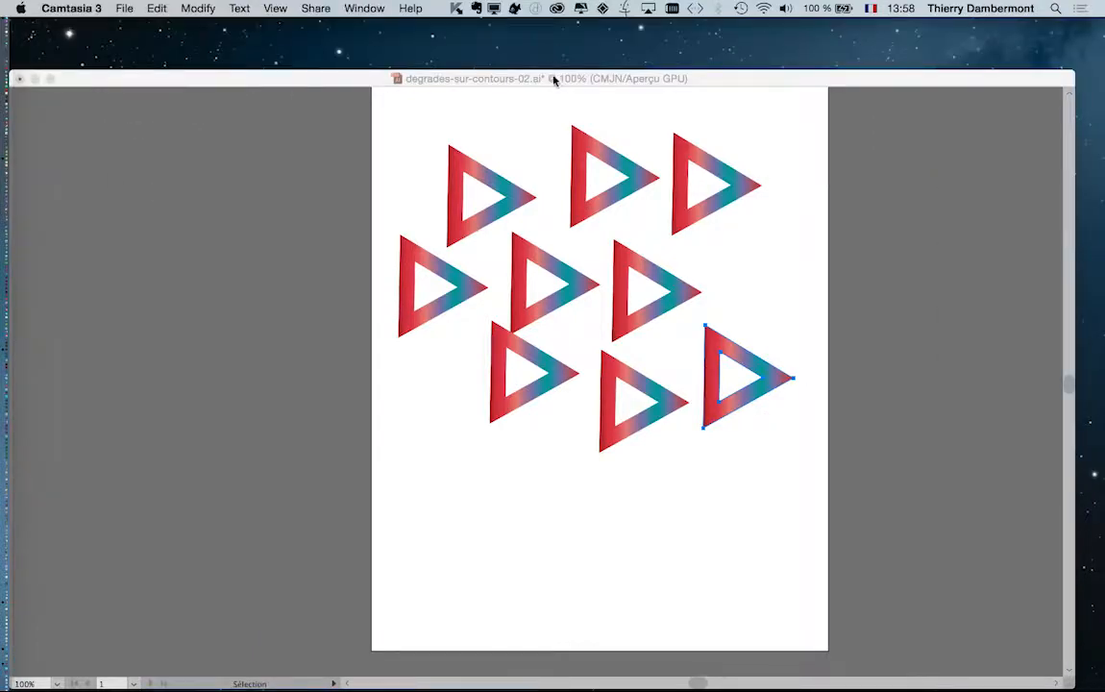
- Move the first triangle of the top row slightly up and to the left, and deselect it
{"action": "left_click", "coordinate": [553, 81]}
{"action": "left_click", "coordinate": [504, 179]}
{"action": "left_click_drag", "start_coordinate": [496, 188], "coordinate": [444, 198]}
{"action": "left_click", "coordinate": [391, 163]}
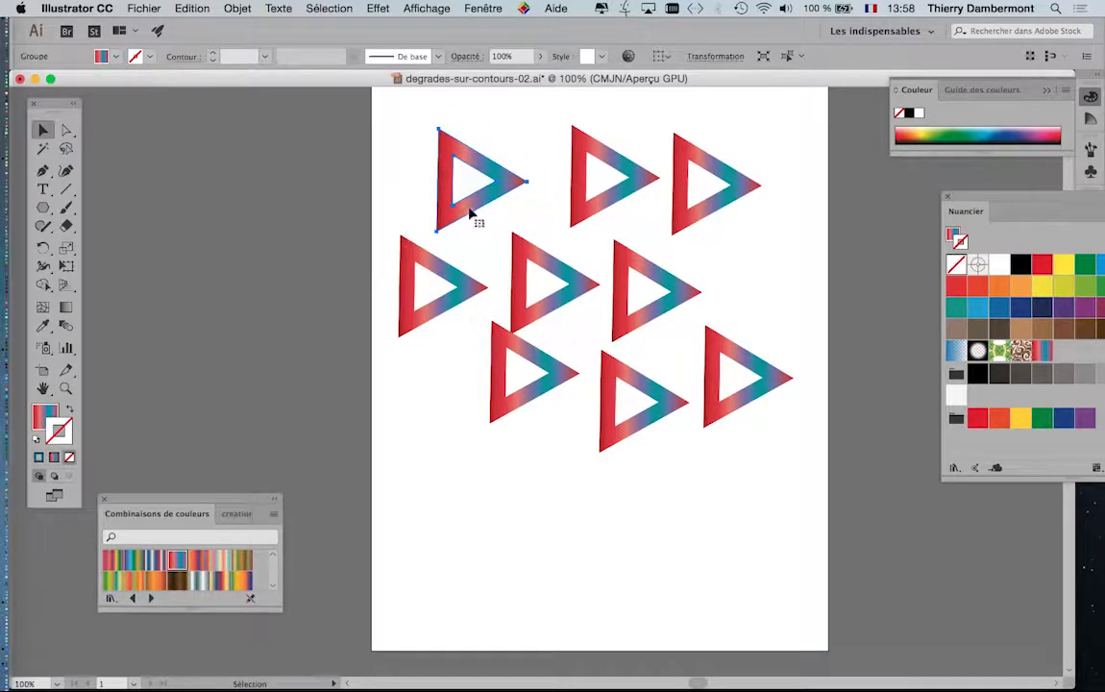
{"action": "scroll", "coordinate": [462, 176], "scroll_direction": "up", "scroll_amount": 2}
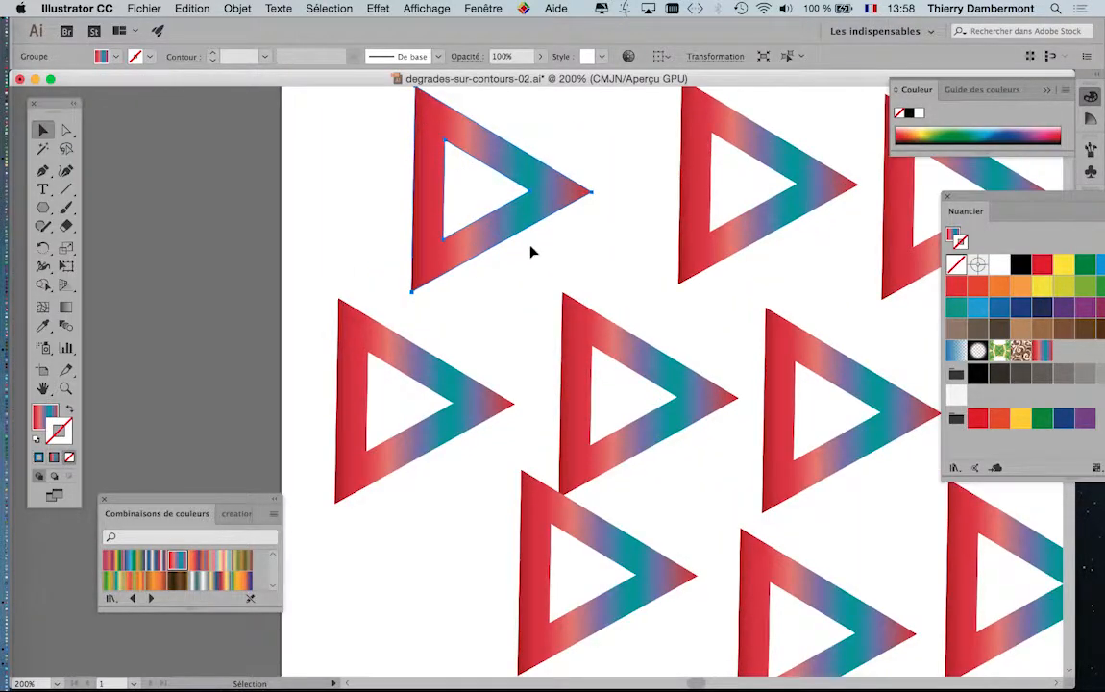
{"action": "scroll", "coordinate": [468, 266], "scroll_direction": "down", "scroll_amount": 2}
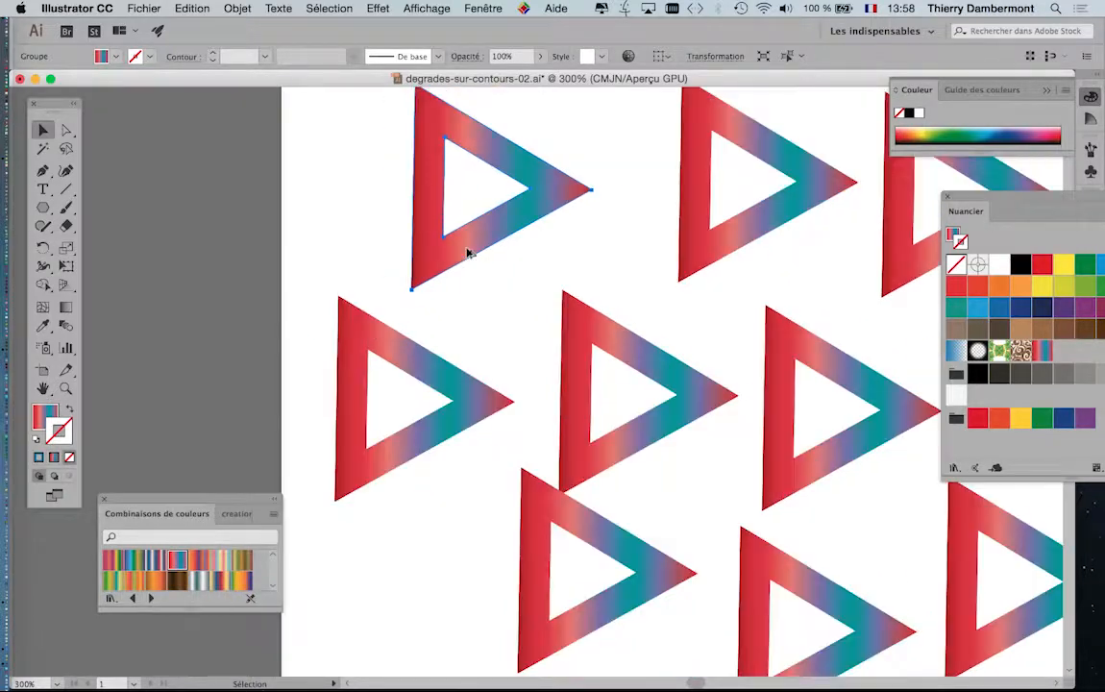
{"action": "left_click", "coordinate": [400, 148]}
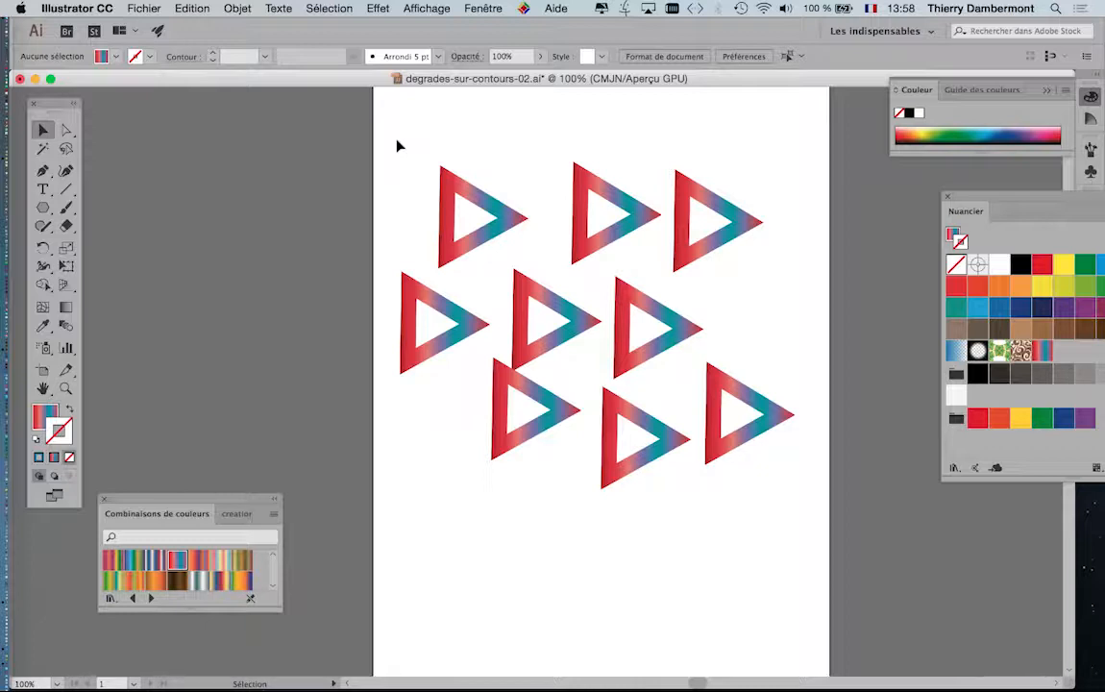
- Move the bottom row's middle triangle slightly down and to the left, and its last triangle down and to the right
{"action": "left_click_drag", "start_coordinate": [400, 146], "coordinate": [779, 521]}
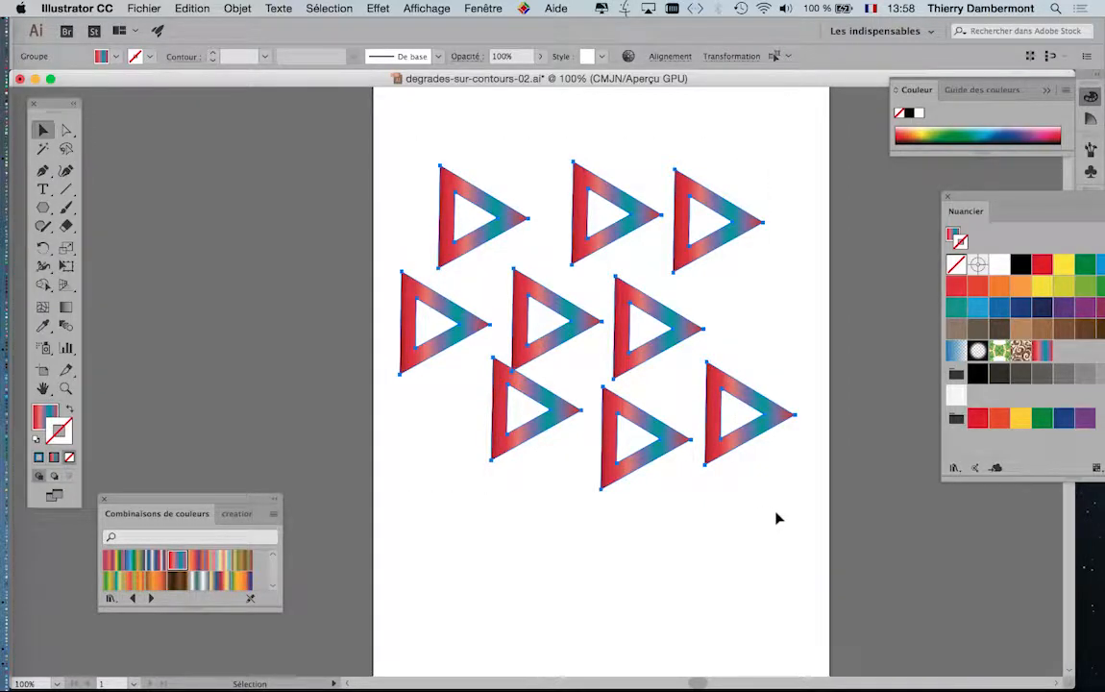
{"action": "left_click", "coordinate": [715, 526]}
{"action": "left_click_drag", "start_coordinate": [651, 467], "coordinate": [643, 491]}
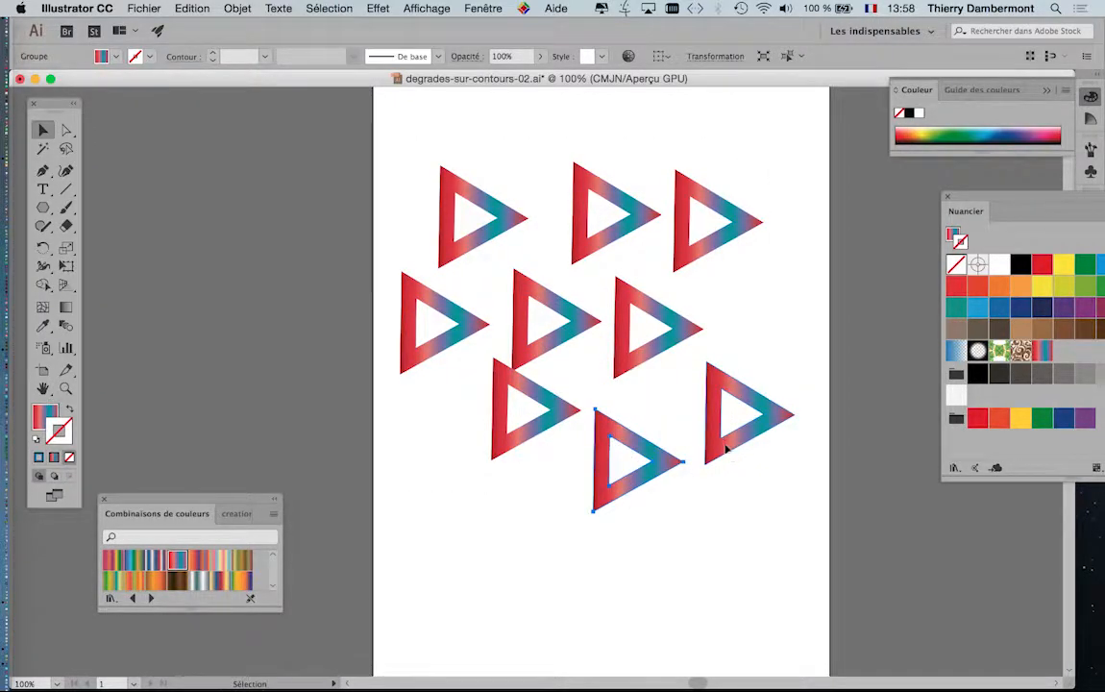
{"action": "left_click_drag", "start_coordinate": [718, 449], "coordinate": [733, 493]}
- Select all nine triangles and apply the Bleu, Jaune, Rose gradient to their strokes
{"action": "key", "text": "super+a"}
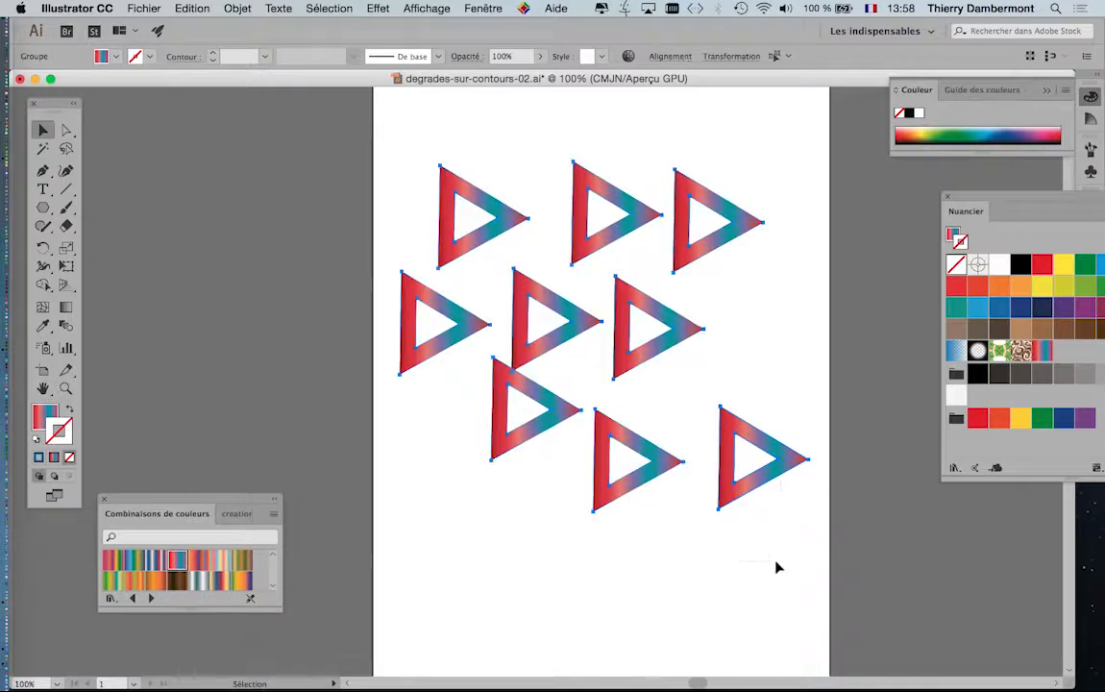
{"action": "left_click", "coordinate": [220, 562]}
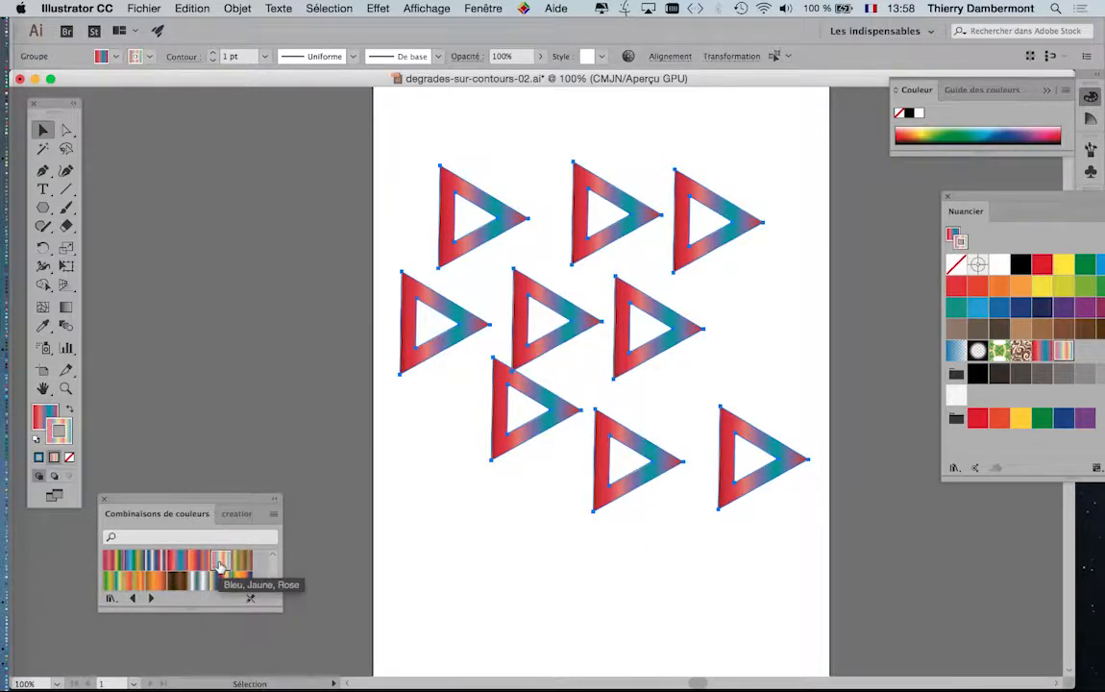
{"action": "left_click", "coordinate": [437, 437]}
{"action": "key", "text": "super+a"}
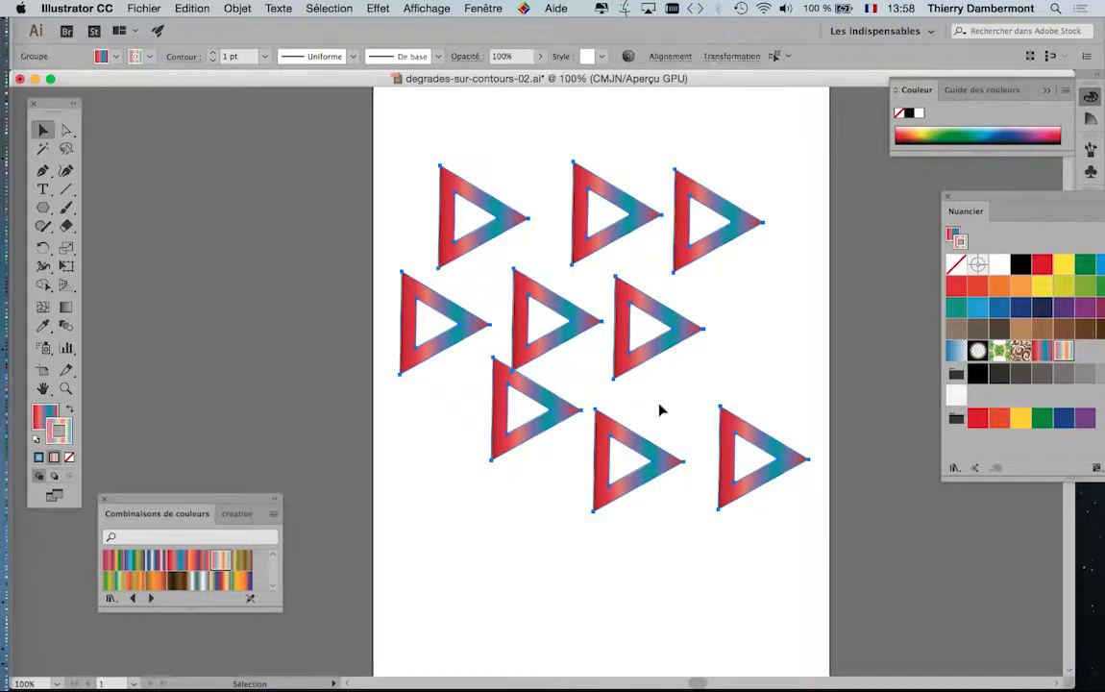
- Rearrange the gradient swatches and the tool palette, remove the stroke from the selected triangles and make their fill active
{"action": "left_click_drag", "start_coordinate": [260, 501], "coordinate": [171, 587]}
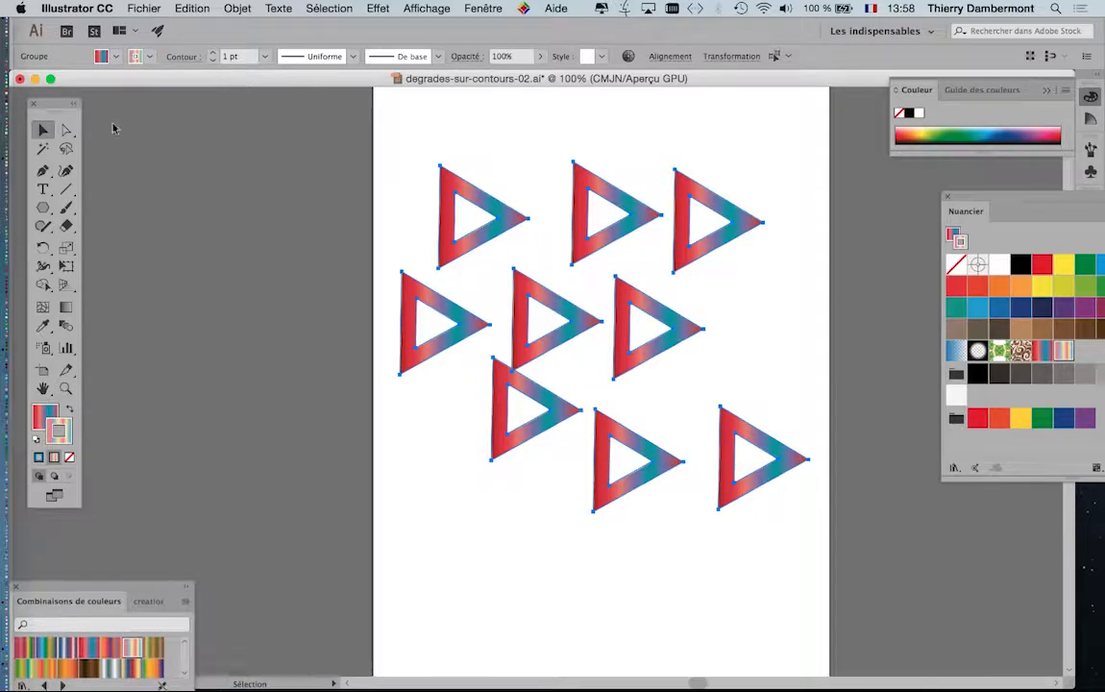
{"action": "left_click_drag", "start_coordinate": [45, 109], "coordinate": [348, 112]}
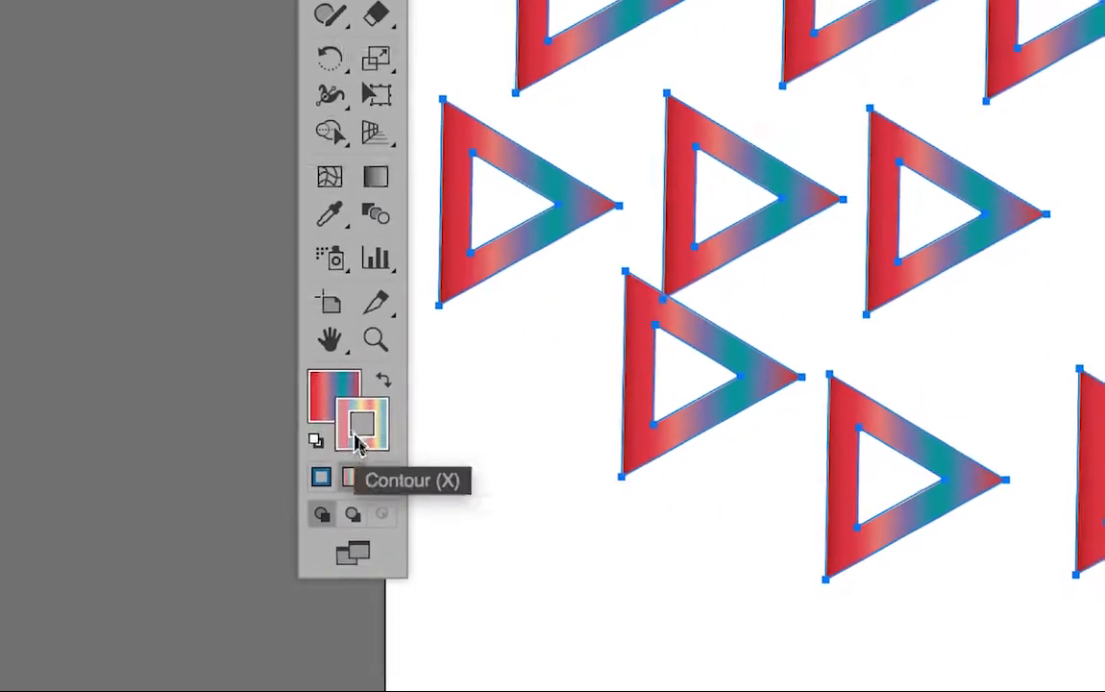
{"action": "left_click", "coordinate": [366, 454]}
{"action": "left_click", "coordinate": [316, 392]}
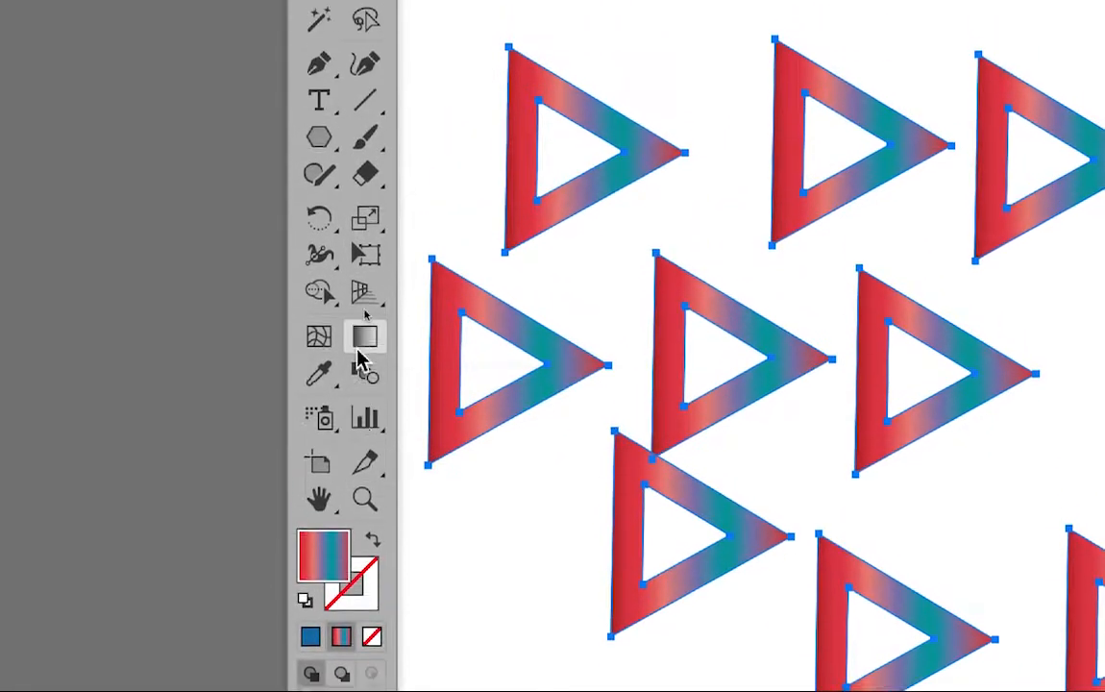
- Spread one continuous fill gradient diagonally across all nine triangles with the Gradient tool, and redraw it almost vertically from top to bottom
{"action": "left_click", "coordinate": [377, 199]}
{"action": "left_click_drag", "start_coordinate": [454, 144], "coordinate": [1095, 638]}
{"action": "left_click_drag", "start_coordinate": [620, 459], "coordinate": [620, 459]}
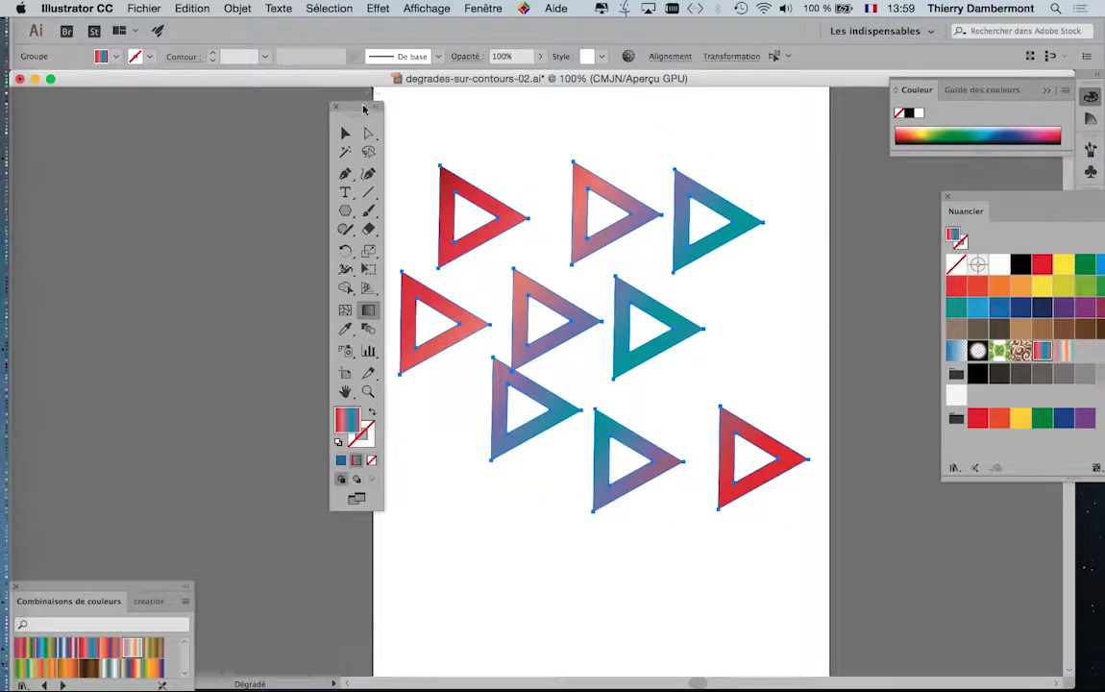
{"action": "left_click_drag", "start_coordinate": [364, 109], "coordinate": [190, 122]}
{"action": "left_click_drag", "start_coordinate": [639, 135], "coordinate": [573, 511]}
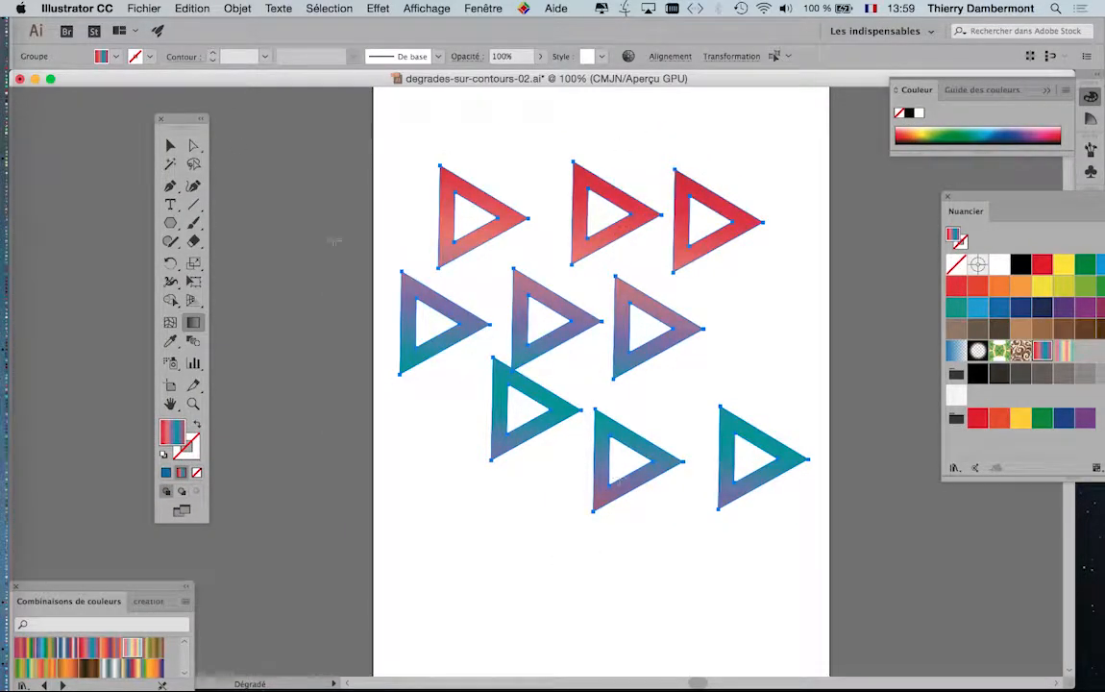
- Select all nine triangles and delete them from the page
{"action": "left_click", "coordinate": [170, 146]}
{"action": "left_click", "coordinate": [411, 121]}
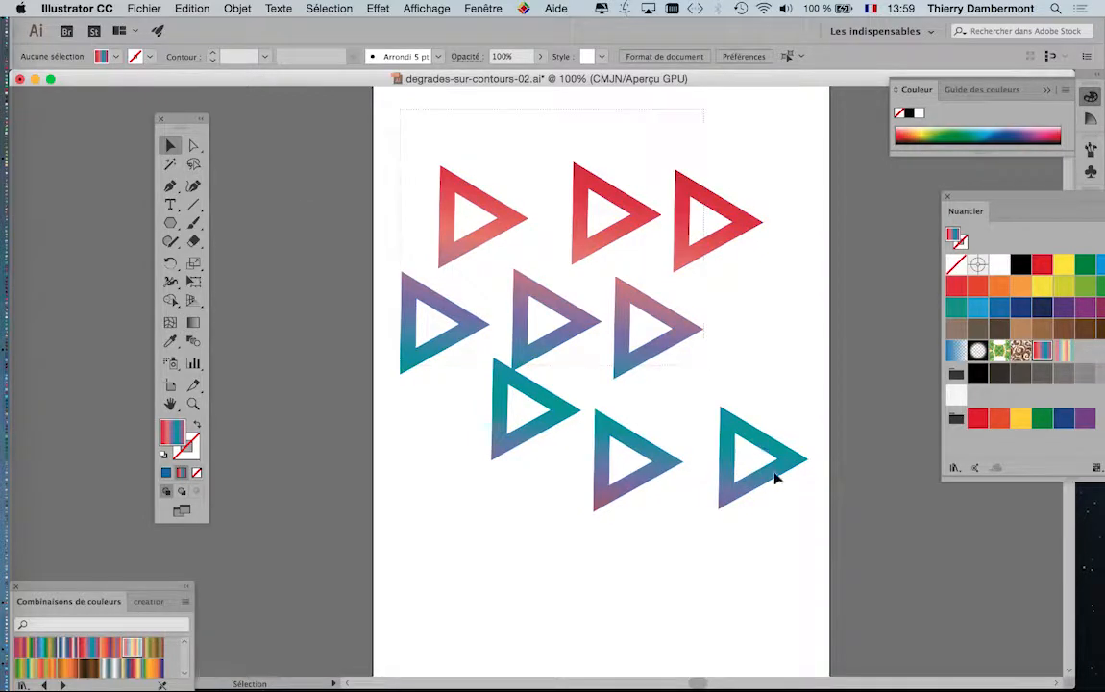
{"action": "left_click_drag", "start_coordinate": [775, 478], "coordinate": [802, 554]}
{"action": "key", "text": "Delete"}
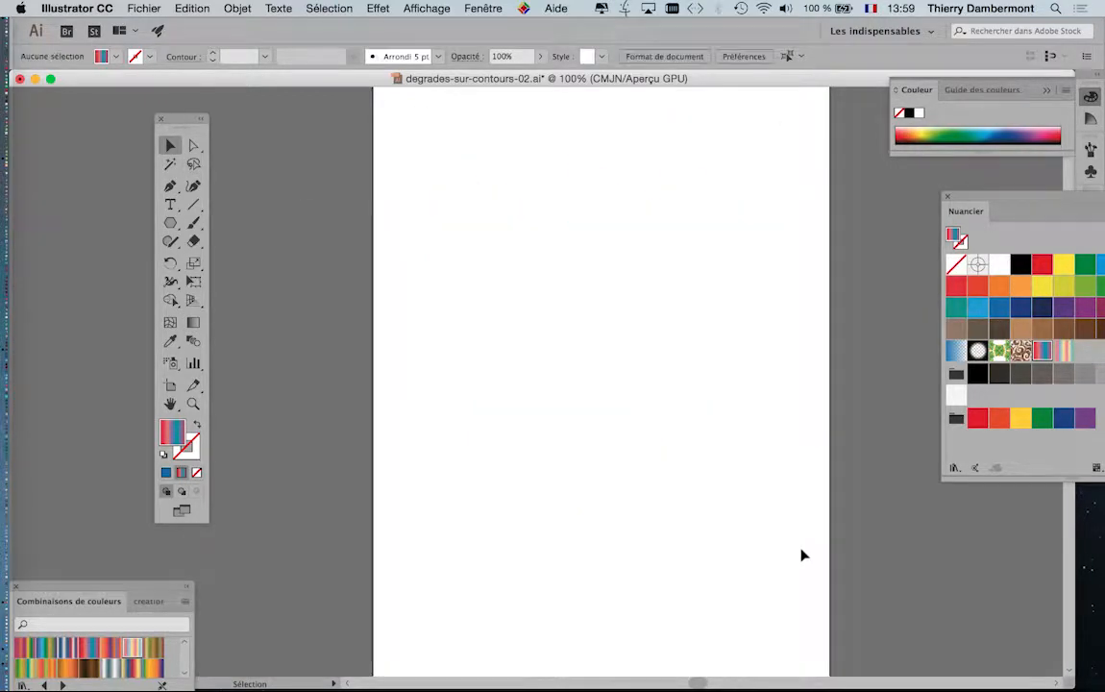
- Draw a slightly tilted four-sided polygon near the page's upper-left corner with the Polygon tool
{"action": "left_click", "coordinate": [170, 222]}
{"action": "left_click_drag", "start_coordinate": [486, 200], "coordinate": [538, 239]}
{"action": "key", "text": "Up"}
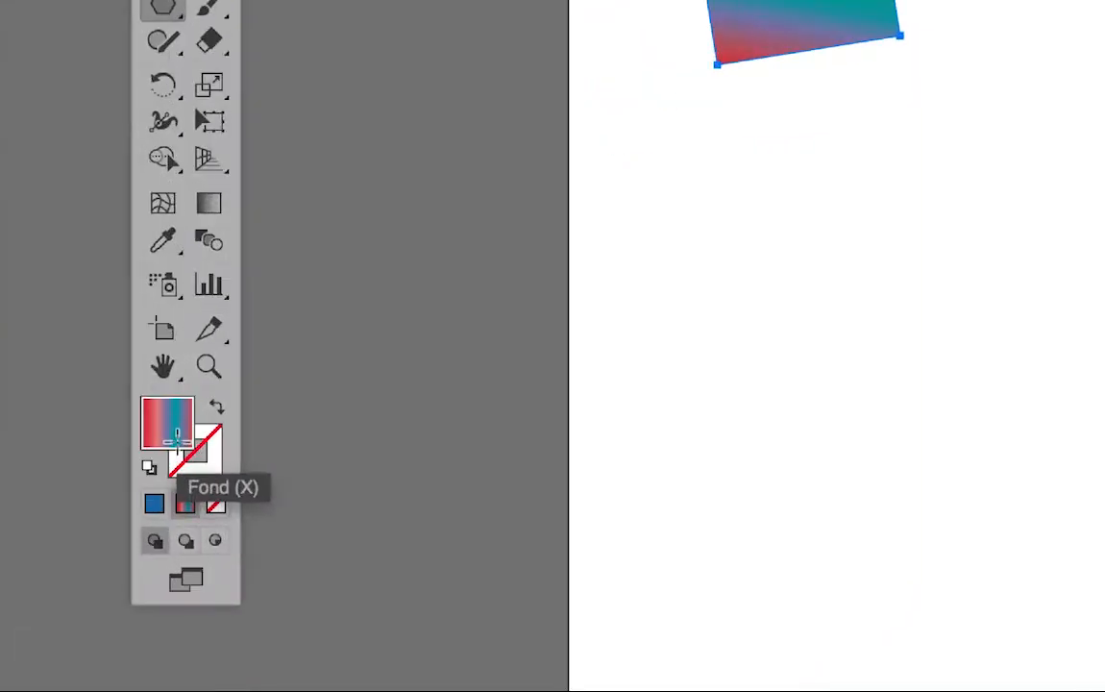
- Swap the square's gradient from fill to stroke and set the stroke weight to 30 pt
{"action": "left_click", "coordinate": [192, 430]}
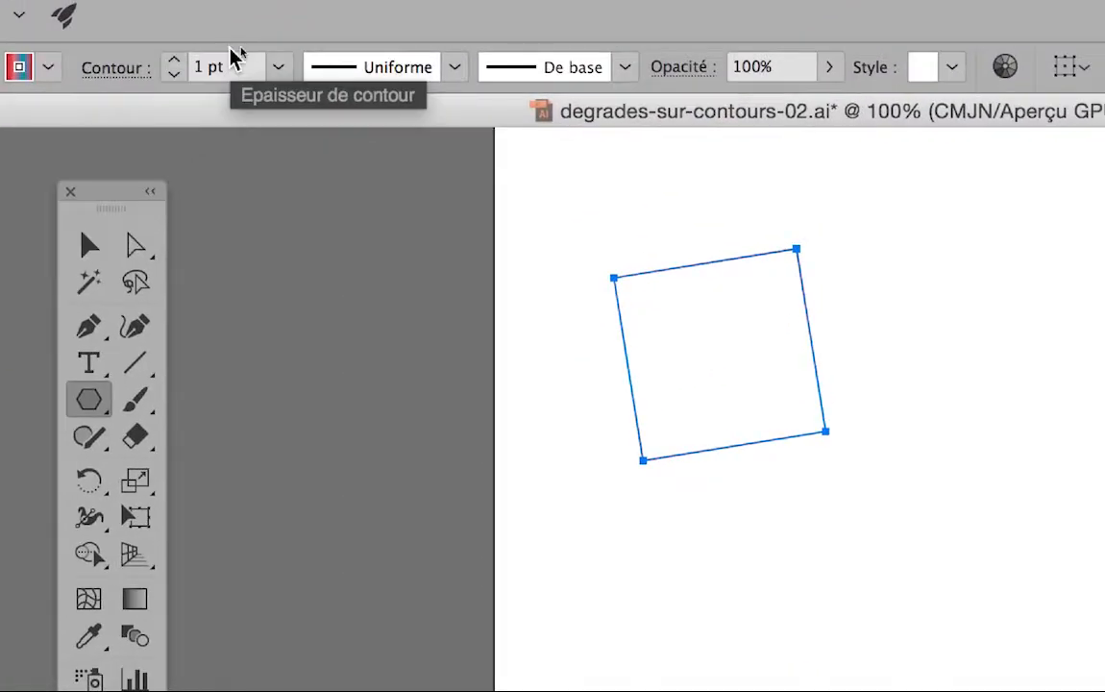
{"action": "left_click_drag", "start_coordinate": [212, 59], "coordinate": [212, 59]}
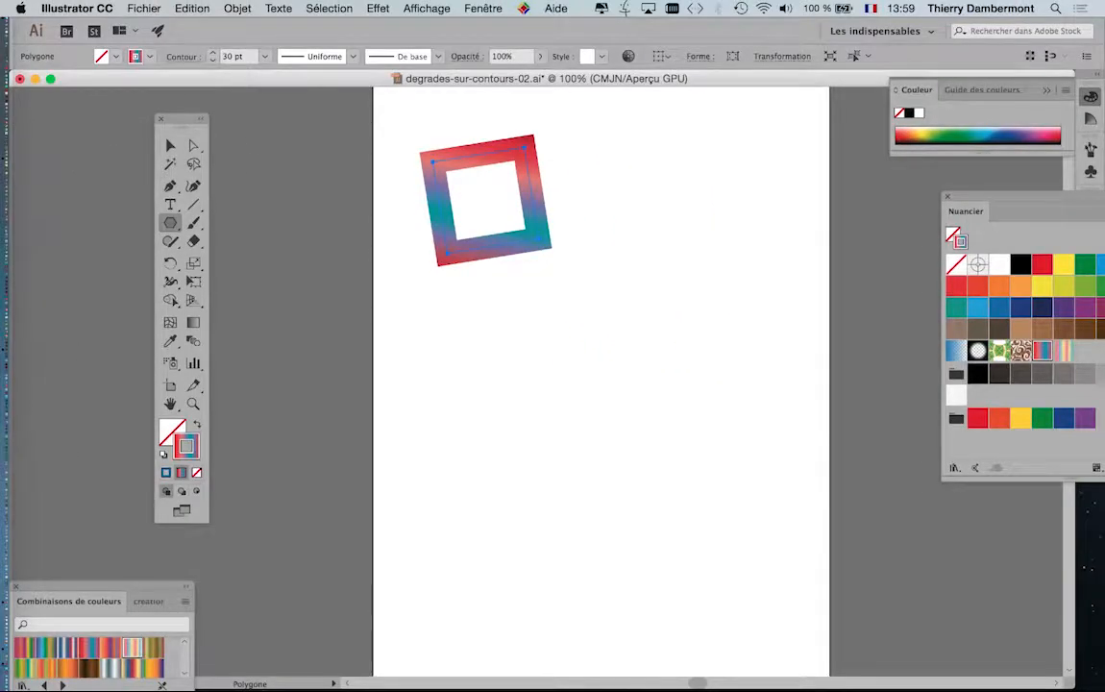
- Enlarge the Combinaisons de couleurs swatch library, apply its green, orange and violet gradient to the square's stroke, and clear the library off the artwork
{"action": "left_click_drag", "start_coordinate": [139, 590], "coordinate": [433, 345]}
{"action": "left_click_drag", "start_coordinate": [485, 452], "coordinate": [518, 574]}
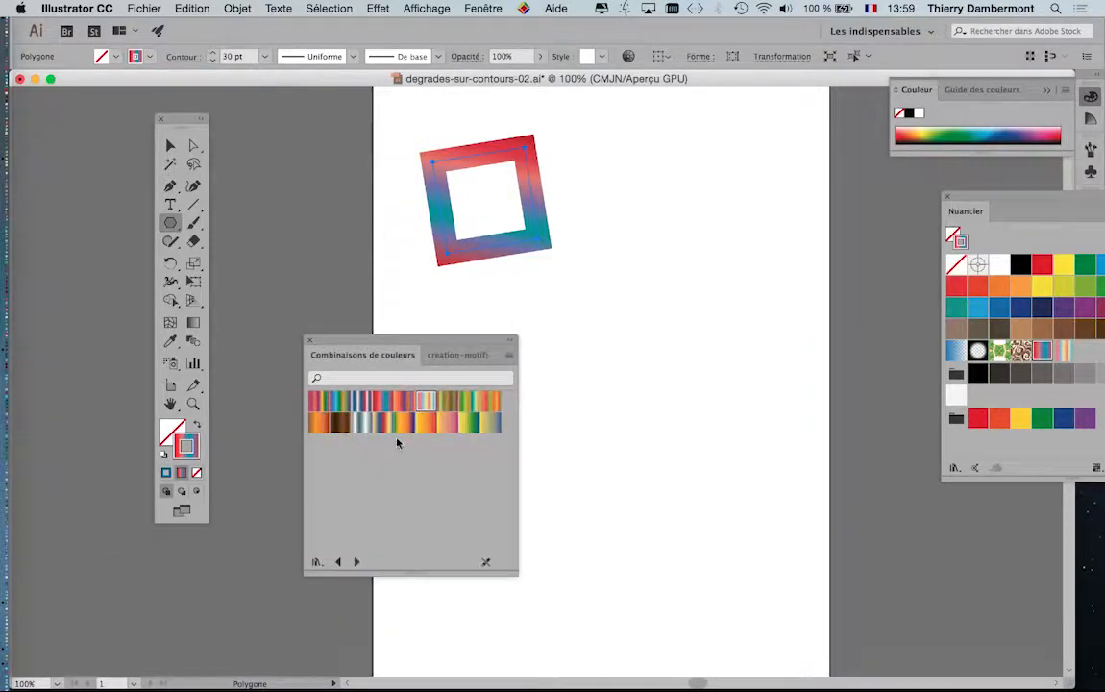
{"action": "left_click", "coordinate": [400, 424]}
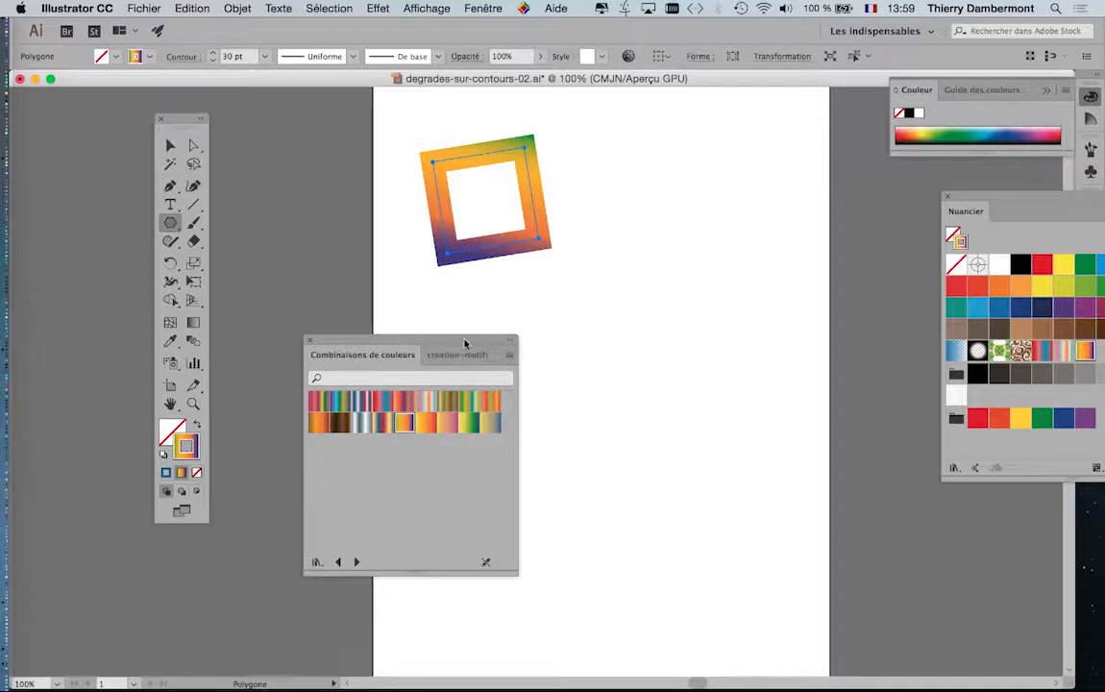
{"action": "left_click_drag", "start_coordinate": [464, 343], "coordinate": [254, 559]}
- Place a copy of the square directly beside it on the right, and repeat the duplication once for a third square
{"action": "left_click", "coordinate": [166, 145]}
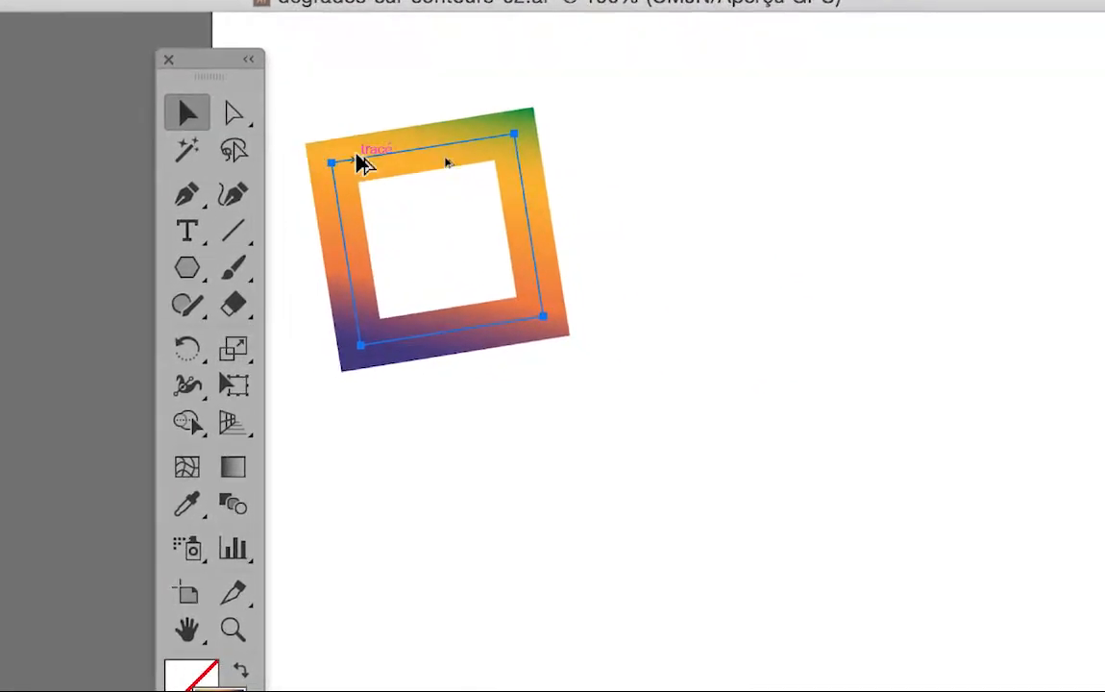
{"action": "left_click_drag", "start_coordinate": [286, 154], "coordinate": [547, 154]}
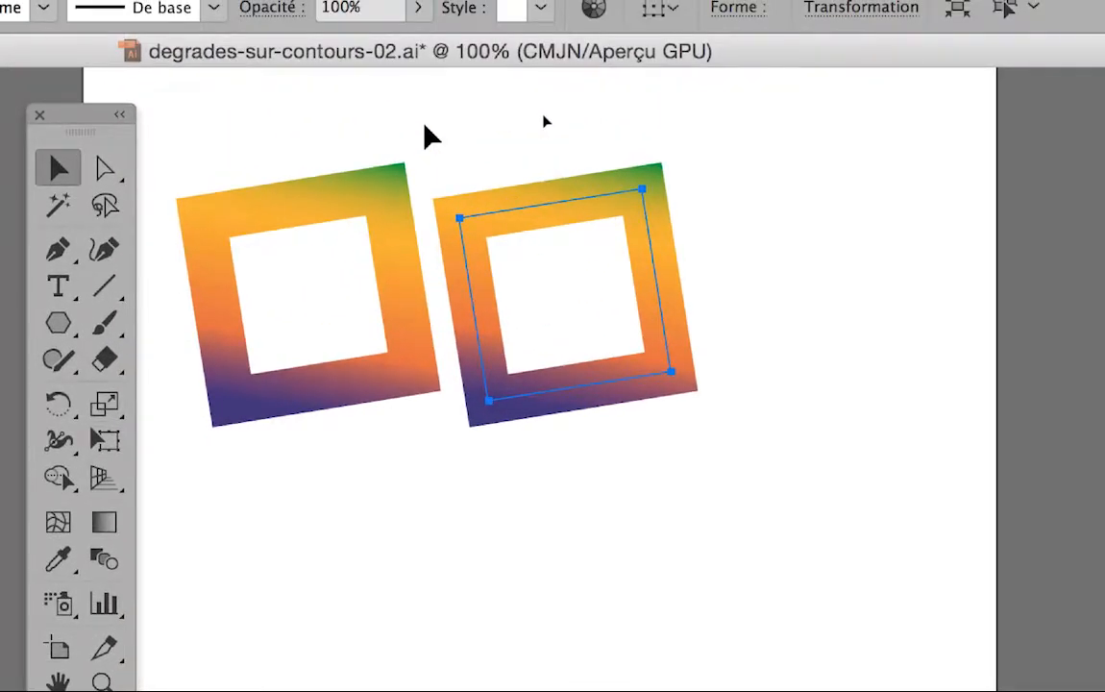
{"action": "key", "text": "super"}
{"action": "key", "text": "super+d"}
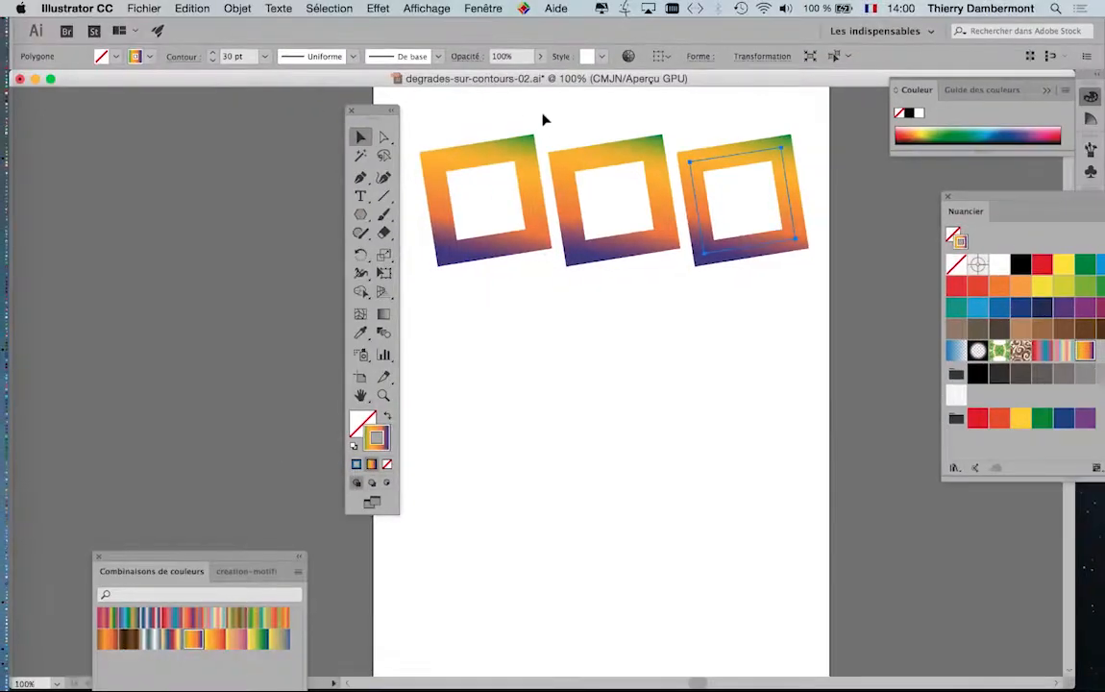
- Repeat the duplication four more times to build a row of seven squares, and move the tool palette clear of the artwork
{"action": "scroll", "coordinate": [633, 395], "scroll_direction": "down", "scroll_amount": 2}
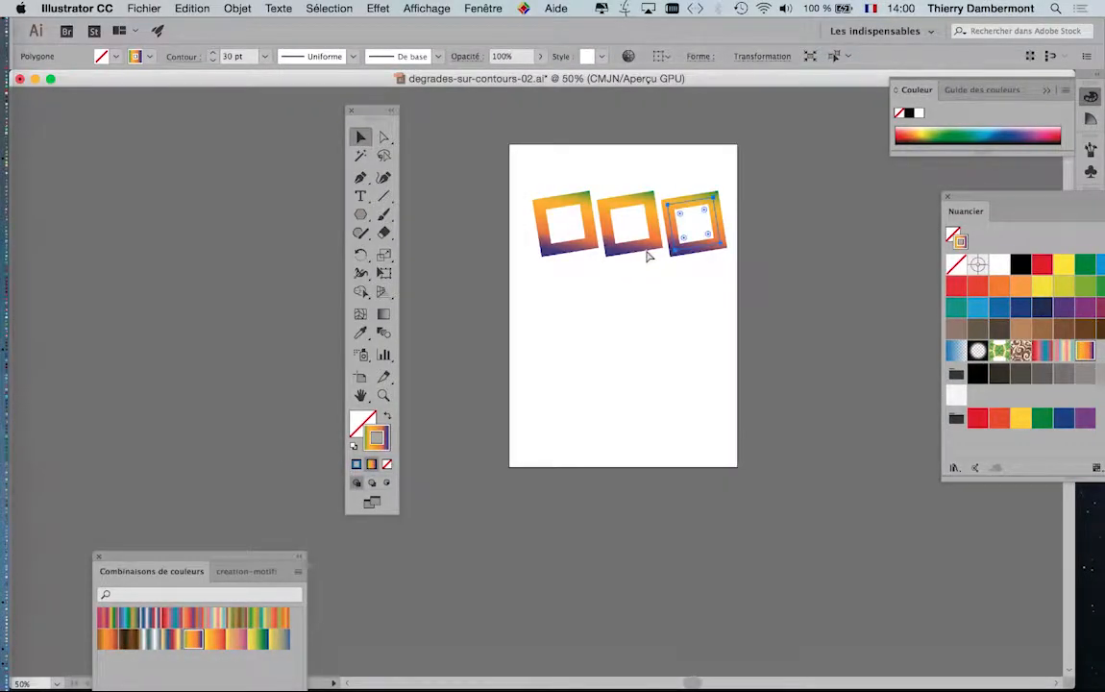
{"action": "key", "text": "super+d"}
{"action": "key", "text": "super+d"}
{"action": "key", "text": "super+d"}
{"action": "key", "text": "super+d"}
{"action": "scroll", "coordinate": [575, 289], "scroll_direction": "right", "scroll_amount": 2}
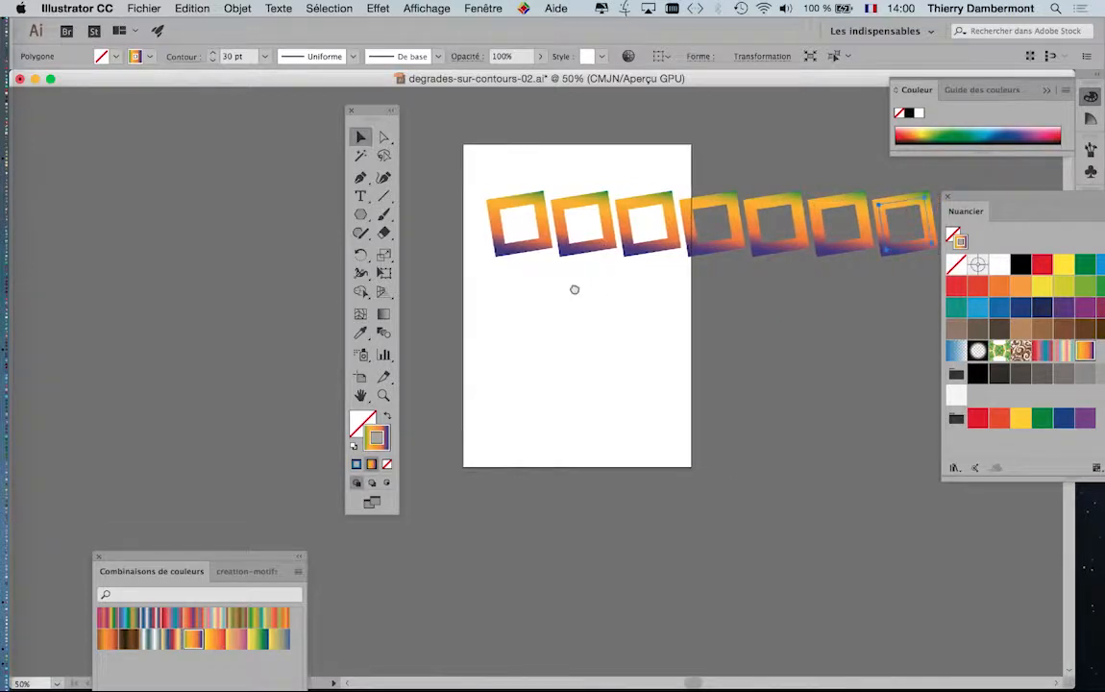
{"action": "left_click_drag", "start_coordinate": [575, 289], "coordinate": [572, 286]}
{"action": "left_click_drag", "start_coordinate": [372, 111], "coordinate": [228, 110]}
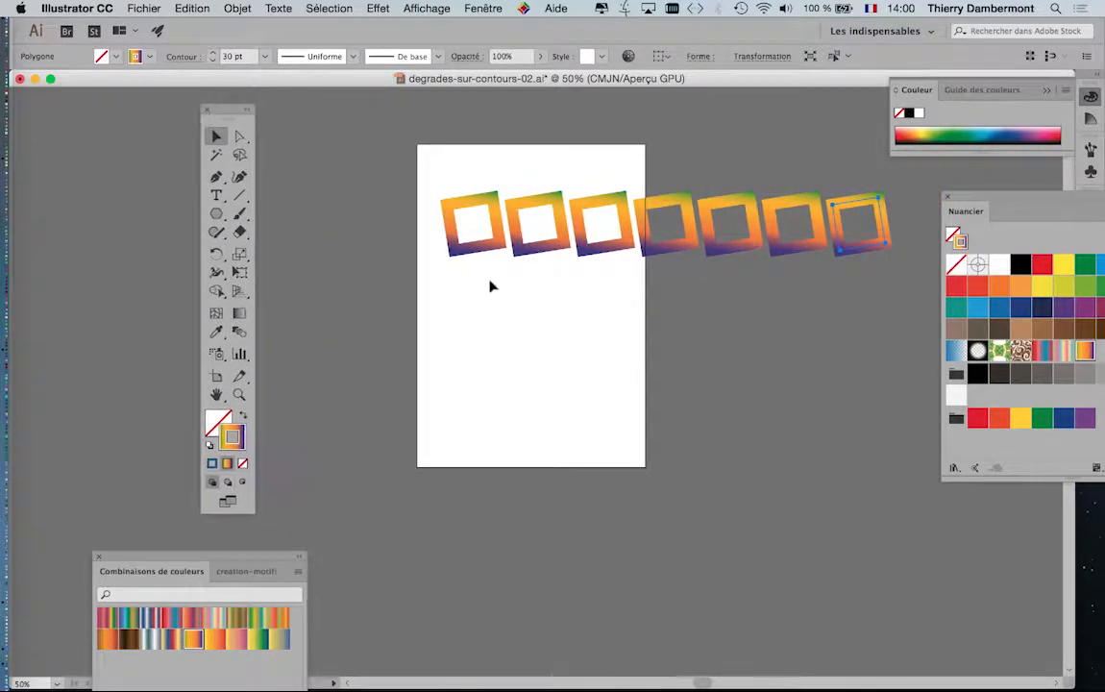
- Select all seven squares of the row
{"action": "scroll", "coordinate": [490, 286], "scroll_direction": "right", "scroll_amount": 3}
{"action": "scroll", "coordinate": [491, 286], "scroll_direction": "down", "scroll_amount": 1}
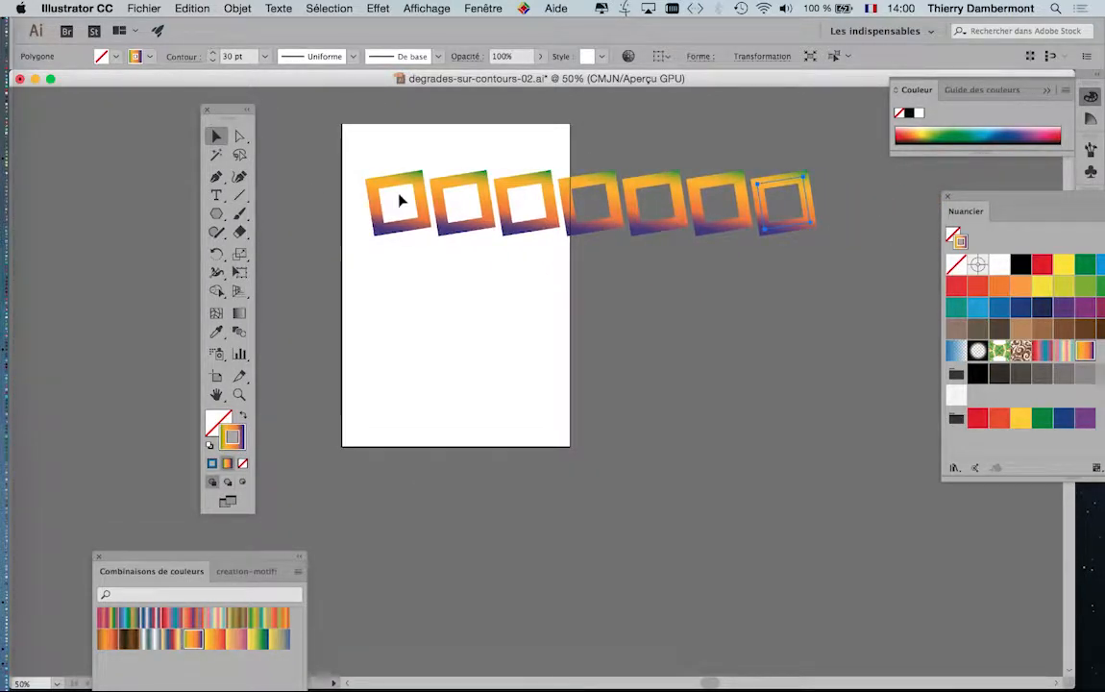
{"action": "key", "text": "super+a"}
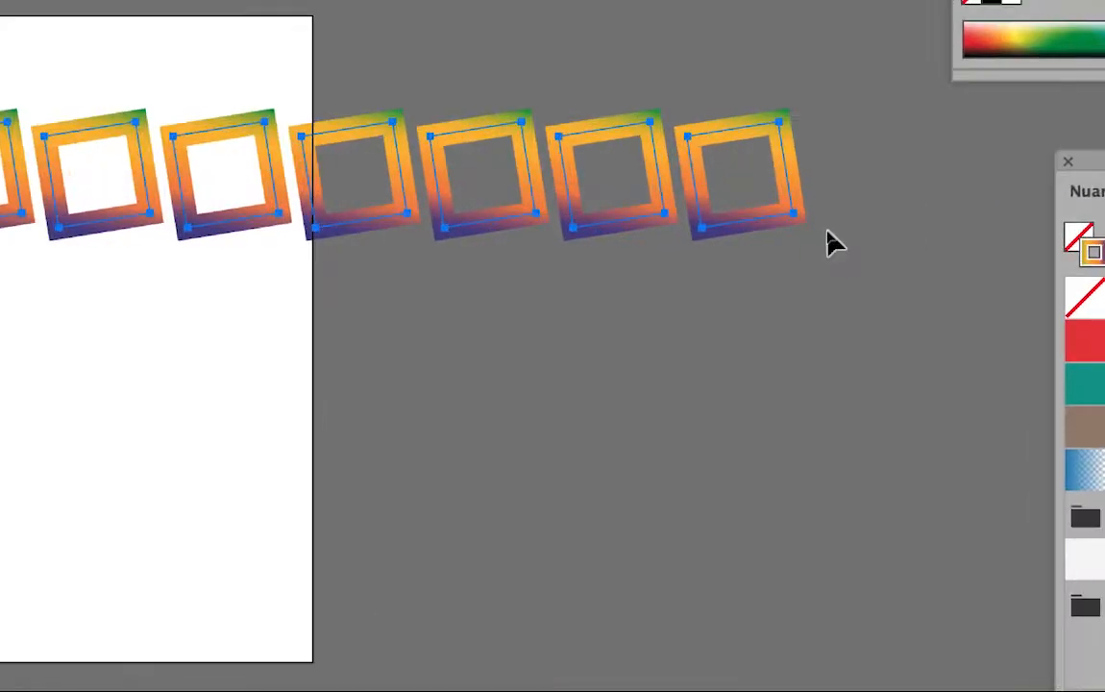
- Select the whole row of seven squares and place a copy of it directly below
{"action": "left_click", "coordinate": [830, 238]}
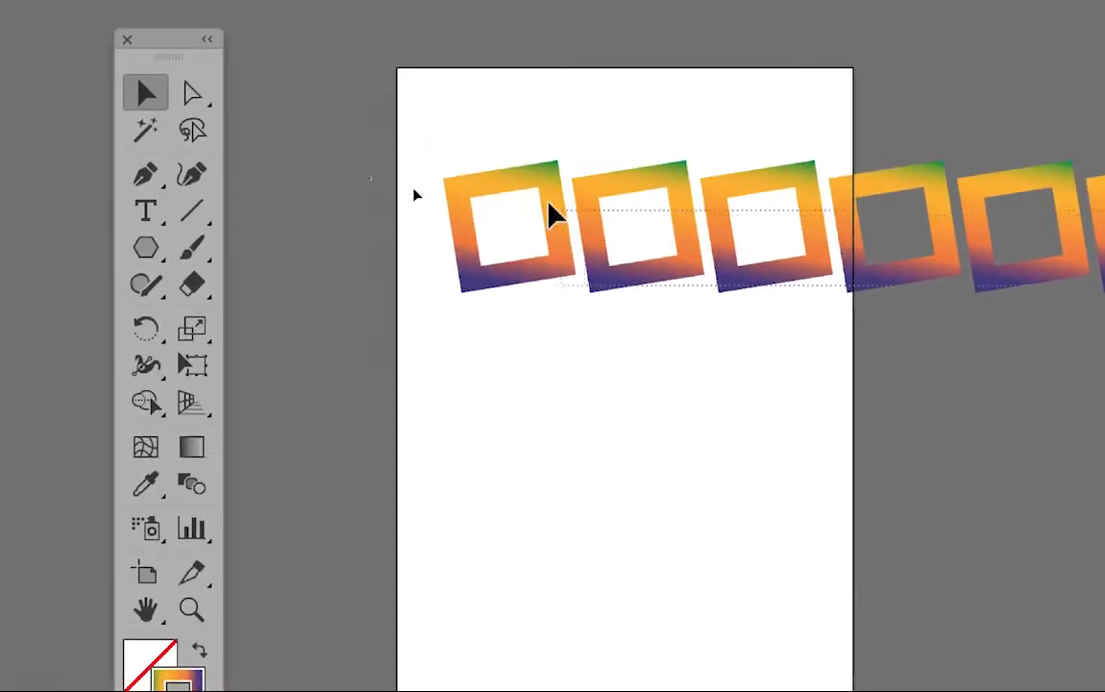
{"action": "key", "text": "super+a"}
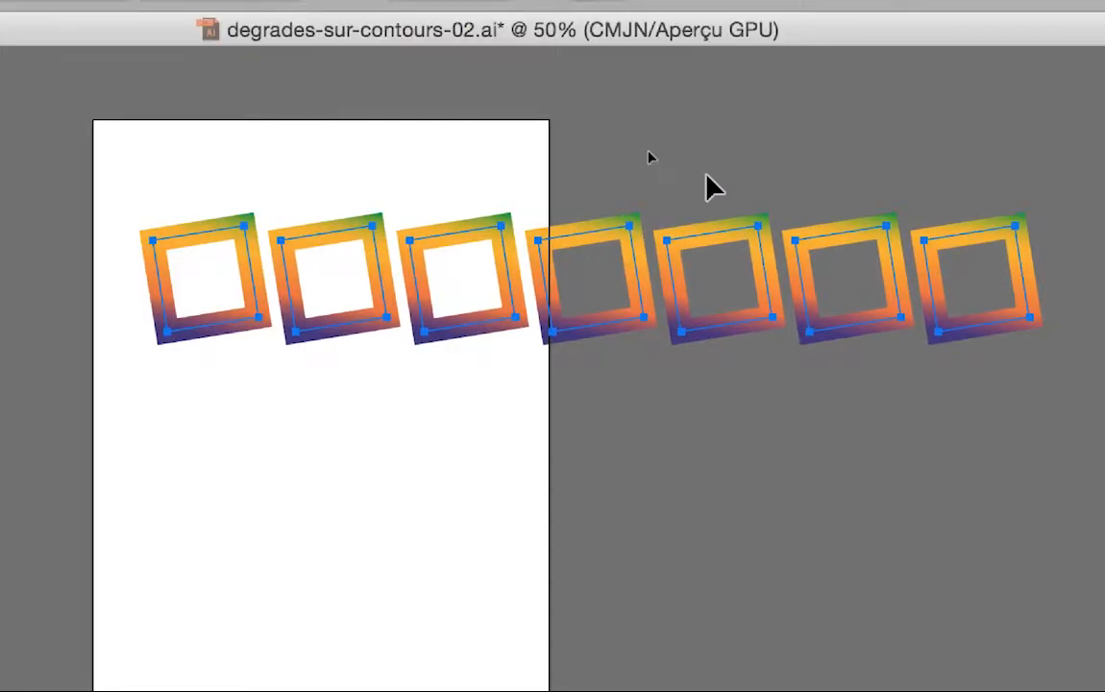
{"action": "left_click_drag", "start_coordinate": [610, 241], "coordinate": [610, 332]}
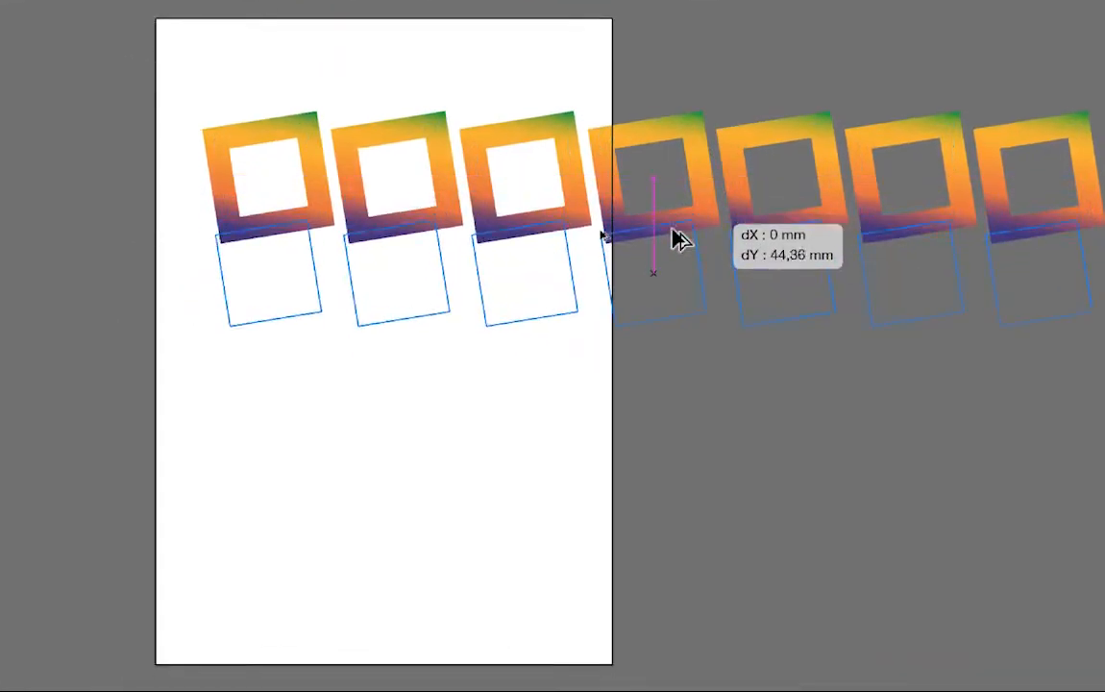
{"action": "mouse_move", "coordinate": [678, 240]}
{"action": "left_mouse_down"}
{"action": "mouse_move", "coordinate": [684, 294]}
{"action": "mouse_move", "coordinate": [681, 257]}
{"action": "left_mouse_up"}
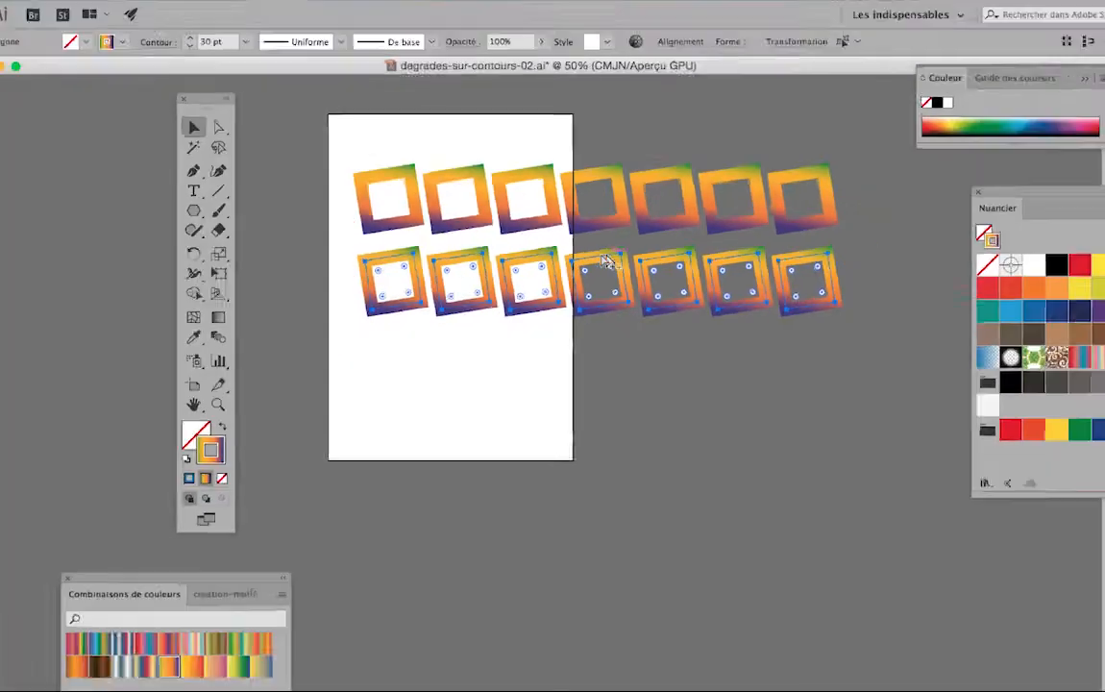
- Repeat the row duplication four more times to build a grid of six rows of squares, and clear the selection
{"action": "key", "text": "super+d"}
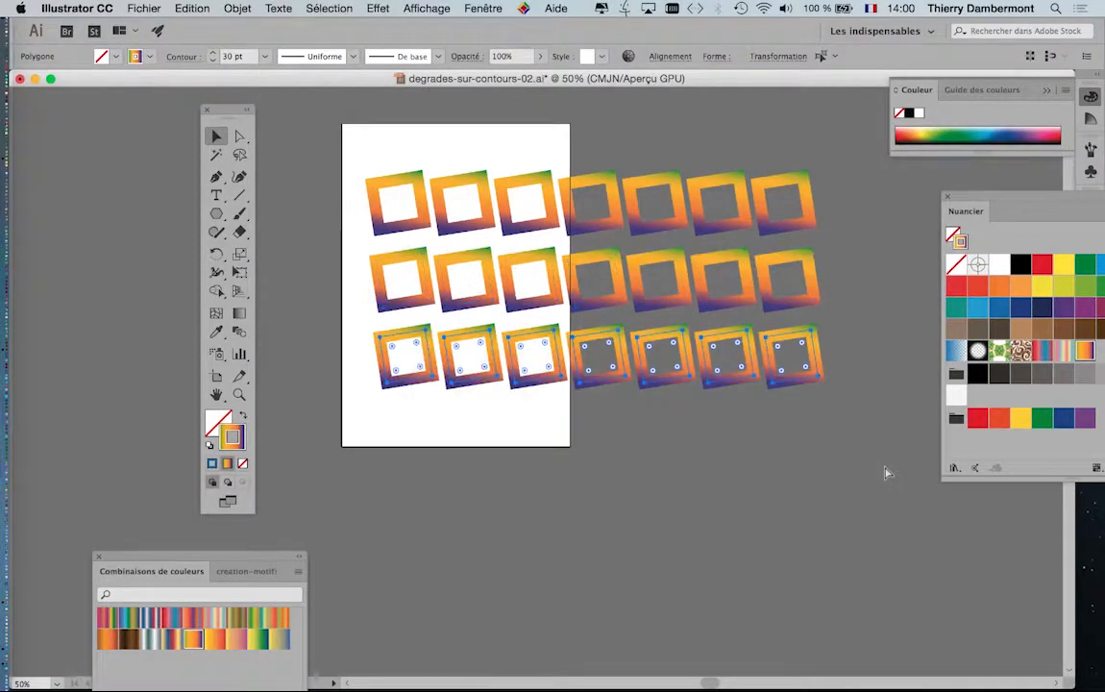
{"action": "key", "text": "super+d"}
{"action": "key", "text": "super+d"}
{"action": "key", "text": "super+d"}
{"action": "left_click", "coordinate": [885, 470]}
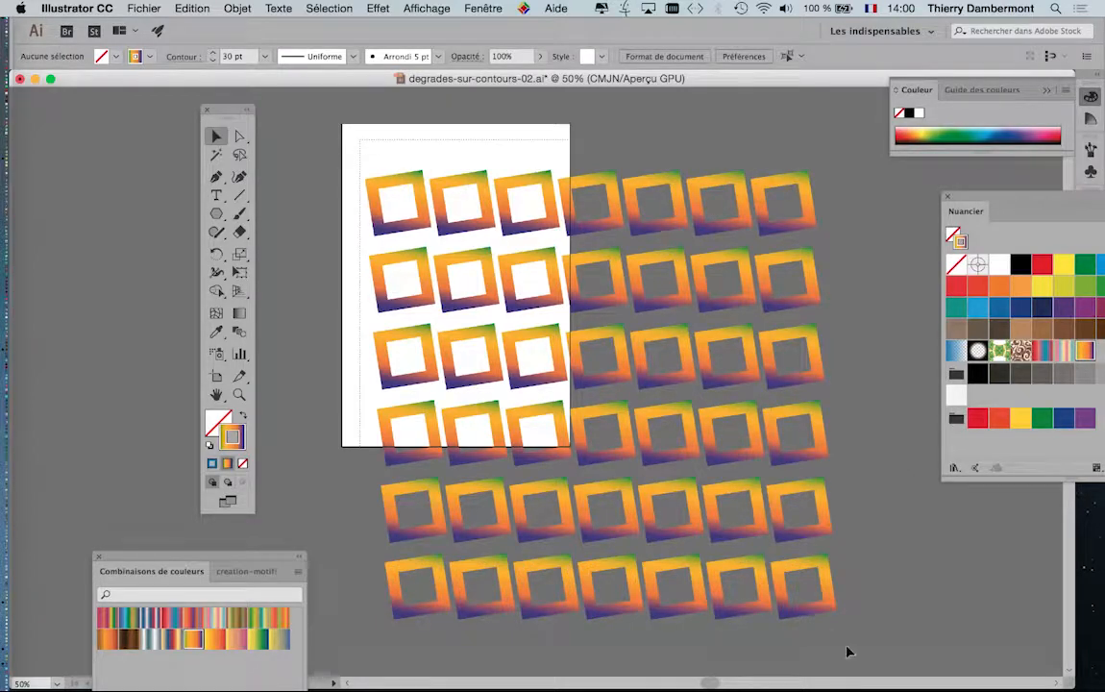
{"action": "key", "text": "super+a"}
{"action": "left_click", "coordinate": [884, 526]}
{"action": "scroll", "coordinate": [883, 521], "scroll_direction": "down", "scroll_amount": 1}
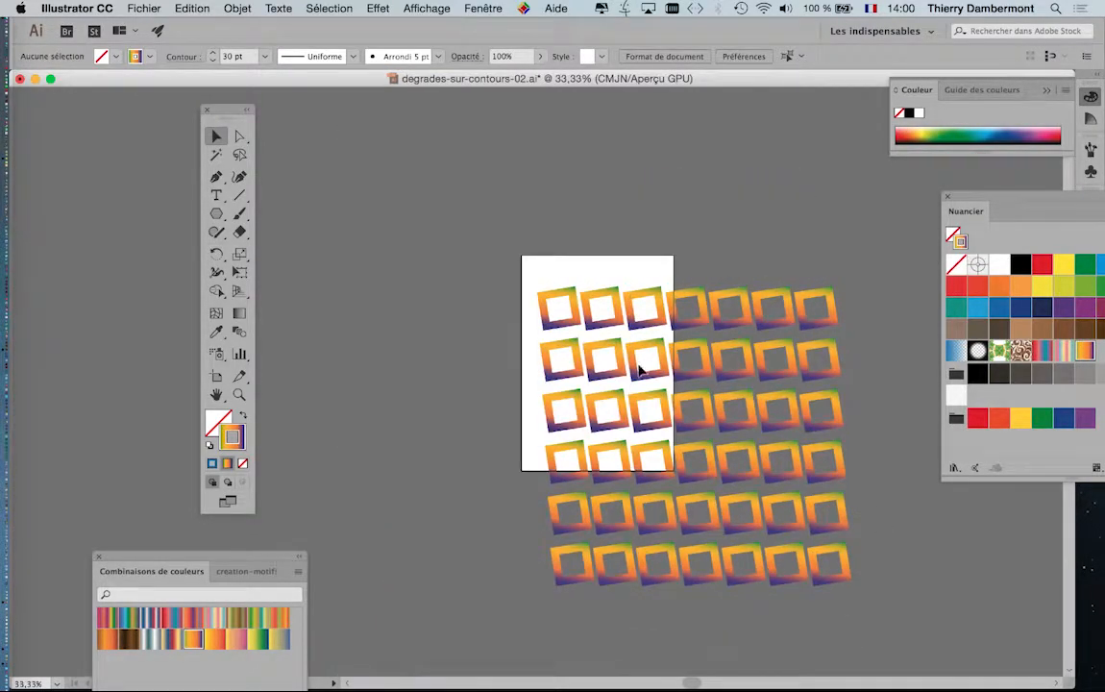
{"action": "left_click_drag", "start_coordinate": [524, 313], "coordinate": [359, 217]}
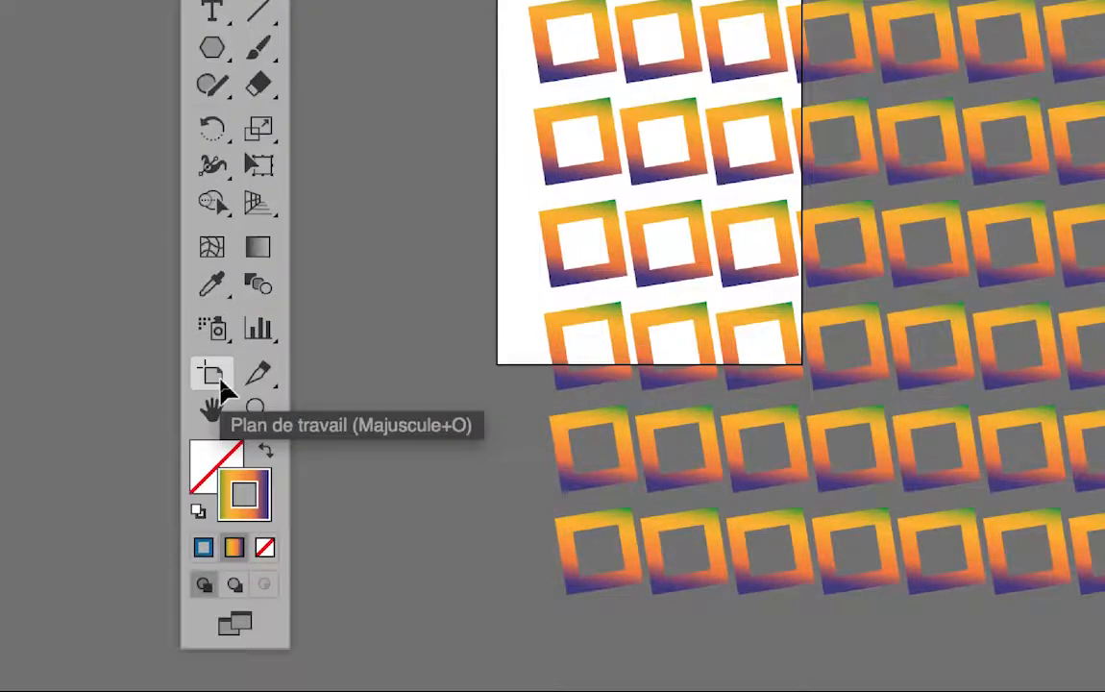
{"action": "left_click", "coordinate": [217, 378]}
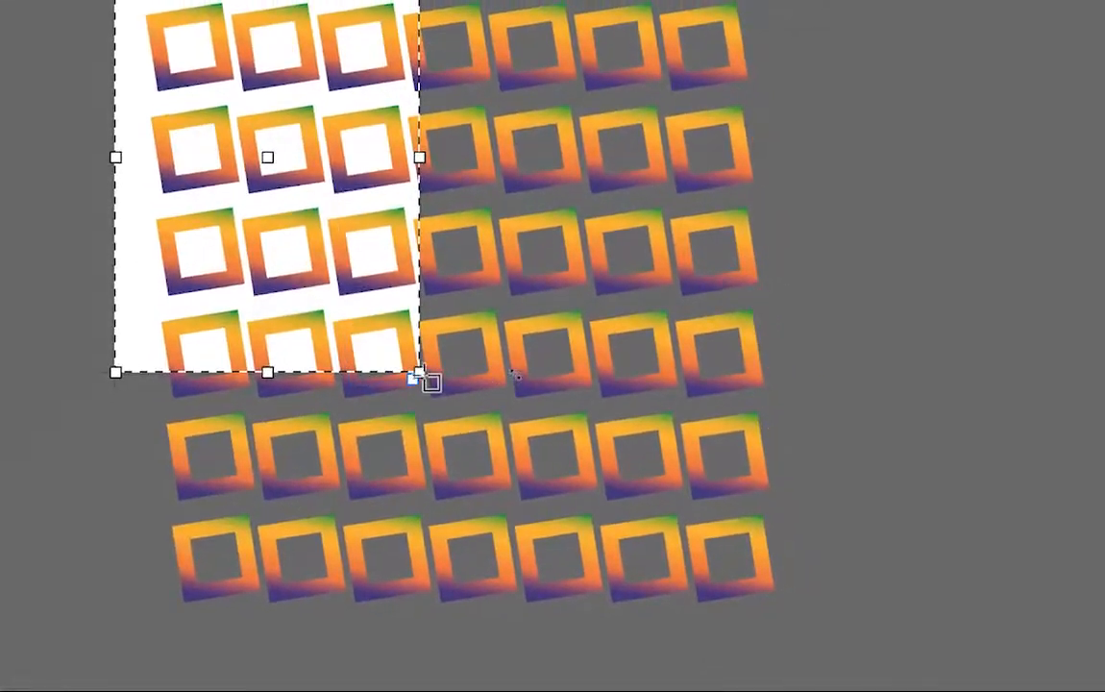
{"action": "left_click_drag", "start_coordinate": [424, 376], "coordinate": [462, 425]}
{"action": "key", "text": "ctrl+z"}
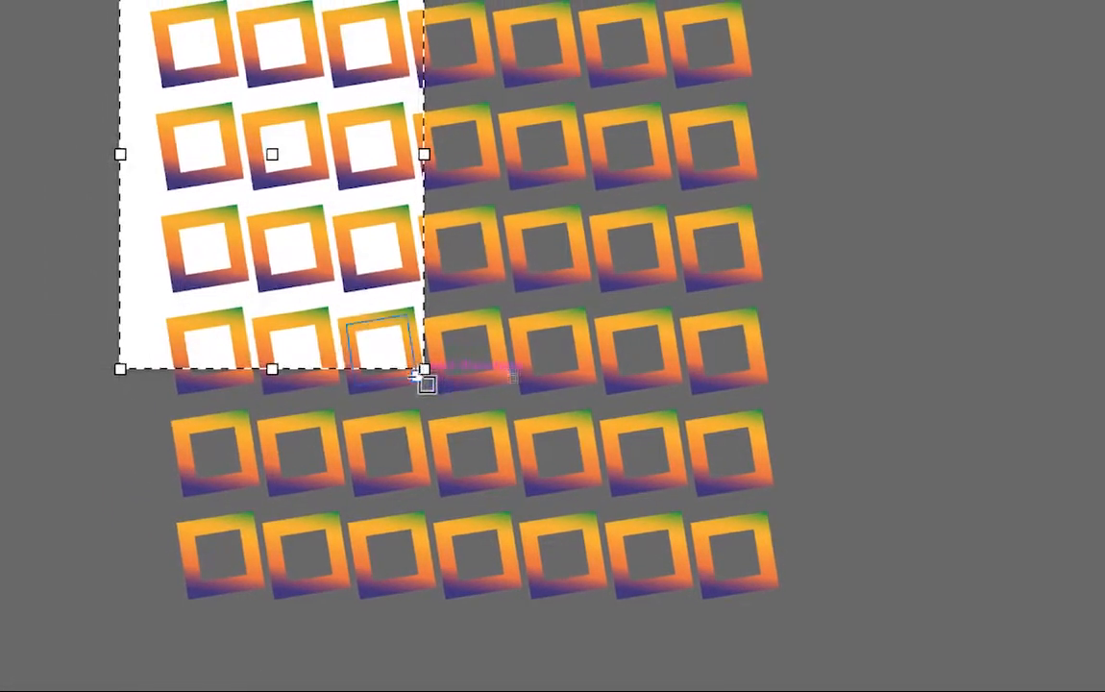
{"action": "left_click_drag", "start_coordinate": [418, 383], "coordinate": [440, 384]}
{"action": "key", "text": "ctrl+z"}
{"action": "scroll", "coordinate": [418, 369], "scroll_direction": "up", "scroll_amount": 1}
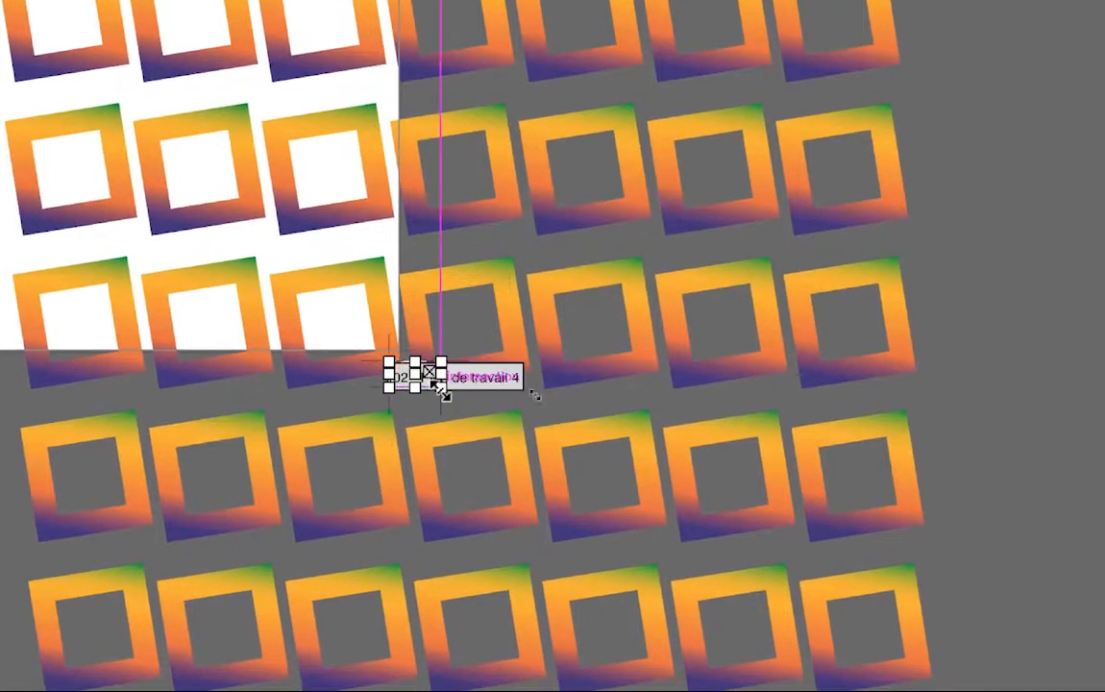
{"action": "key", "text": "ctrl+z"}
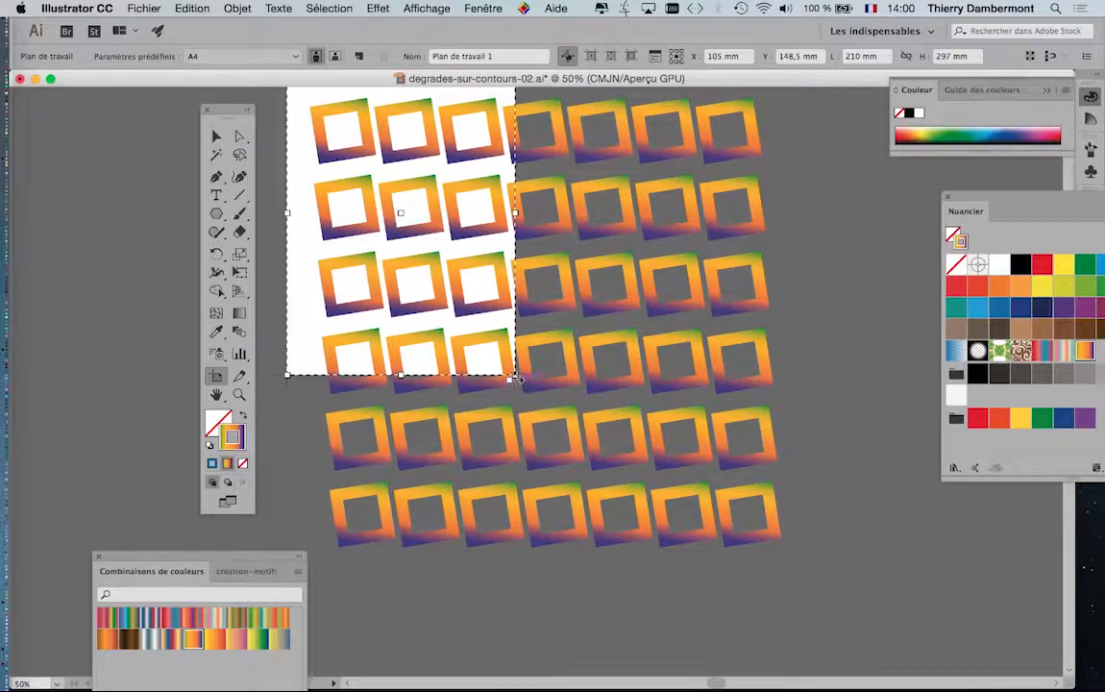
{"action": "left_click_drag", "start_coordinate": [525, 378], "coordinate": [612, 424]}
{"action": "key", "text": "ctrl+z"}
{"action": "left_click_drag", "start_coordinate": [306, 280], "coordinate": [316, 351]}
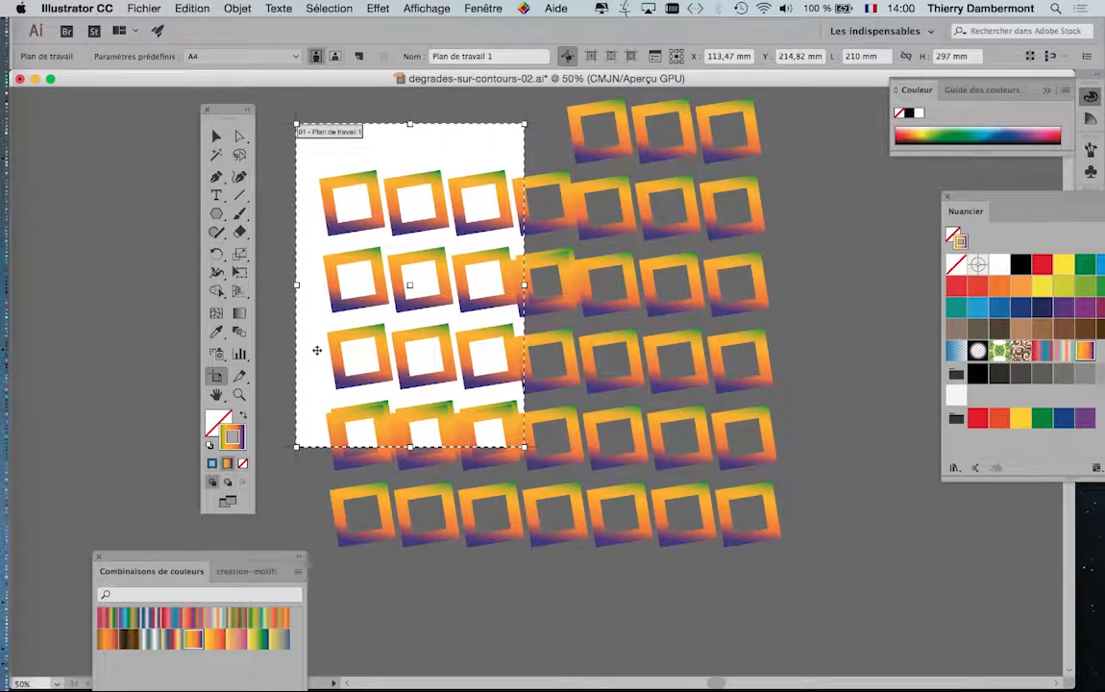
{"action": "key", "text": "ctrl+z"}
{"action": "left_click", "coordinate": [218, 139]}
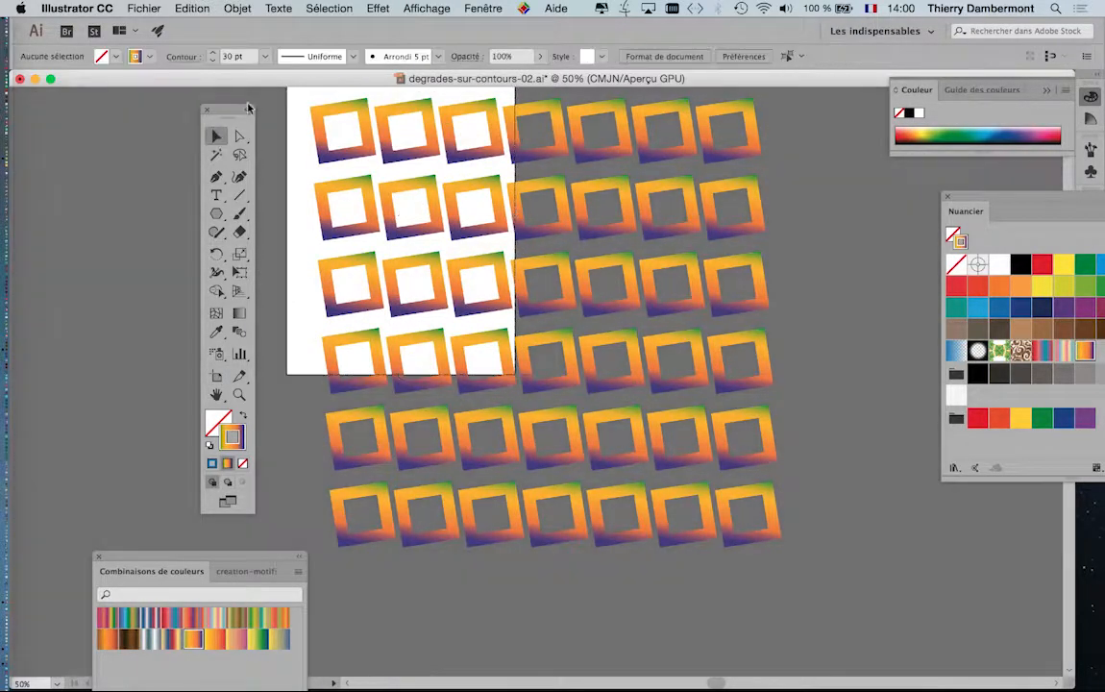
- Move the tool palette clear of the artwork and enlarge the artboard to about 502 × 487 mm, surrounding all six rows of squares
{"action": "left_click_drag", "start_coordinate": [228, 112], "coordinate": [138, 118]}
{"action": "scroll", "coordinate": [394, 248], "scroll_direction": "down", "scroll_amount": 1}
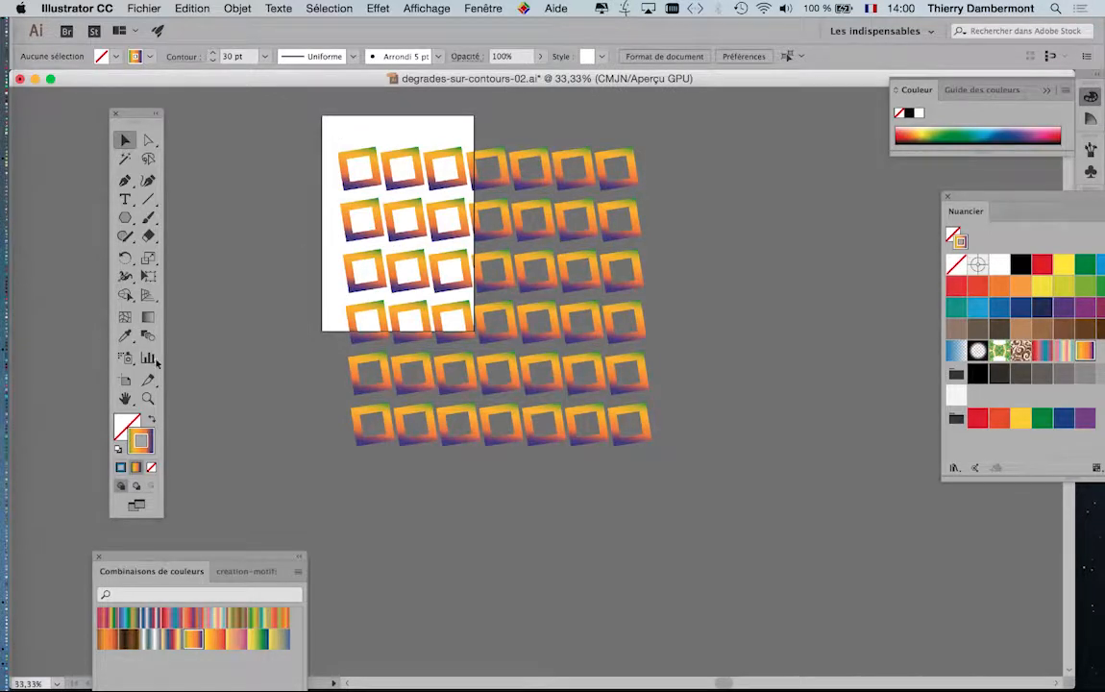
{"action": "left_click", "coordinate": [124, 382]}
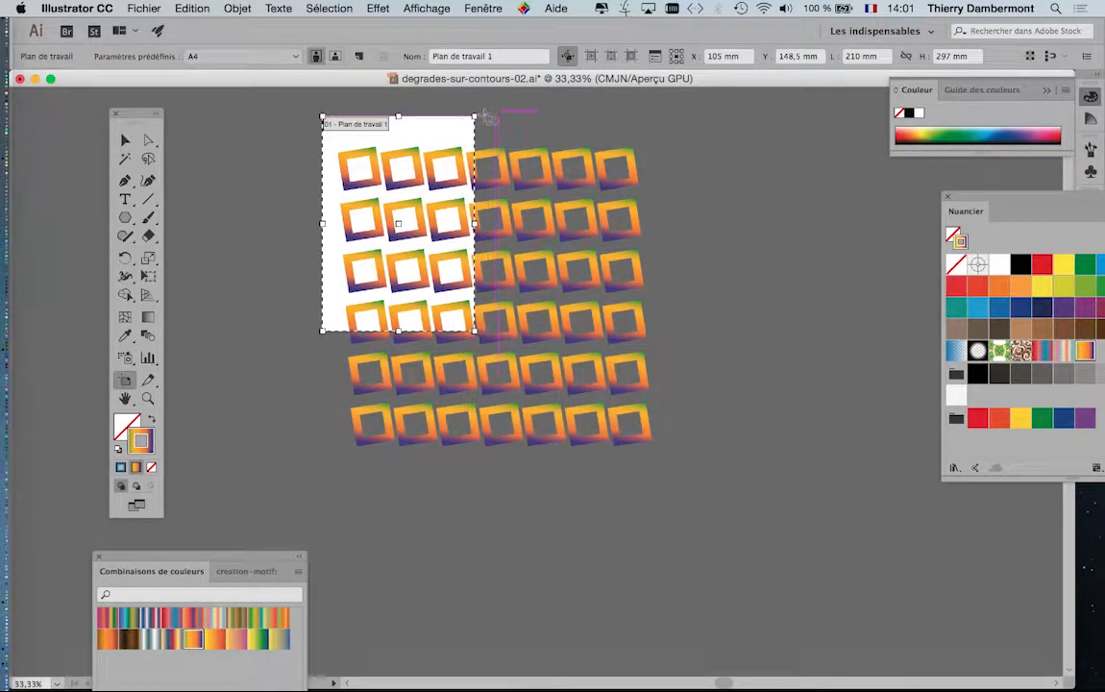
{"action": "left_click_drag", "start_coordinate": [475, 116], "coordinate": [725, 126]}
{"action": "left_click_drag", "start_coordinate": [726, 331], "coordinate": [690, 474]}
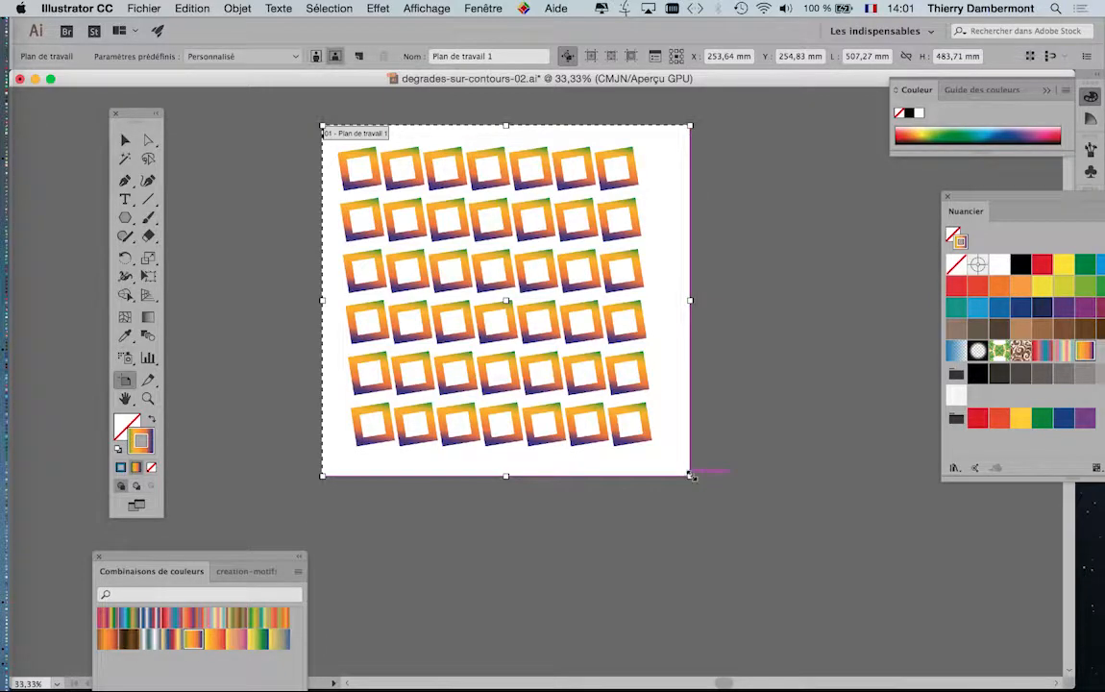
{"action": "left_click_drag", "start_coordinate": [690, 475], "coordinate": [673, 470]}
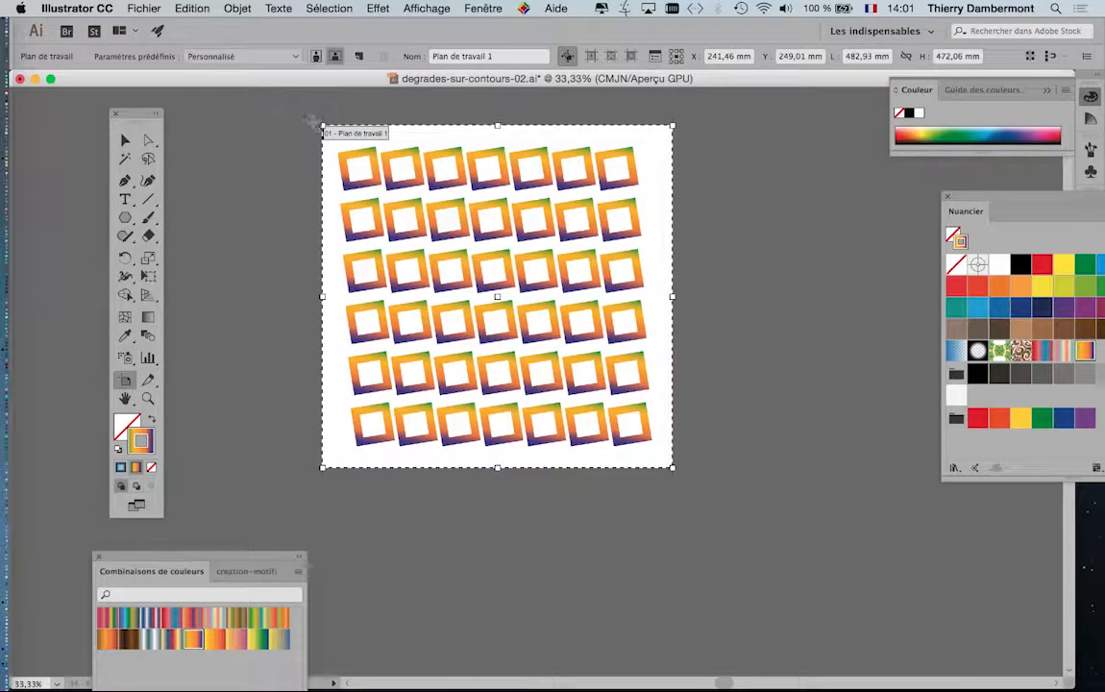
{"action": "left_click_drag", "start_coordinate": [323, 125], "coordinate": [308, 115]}
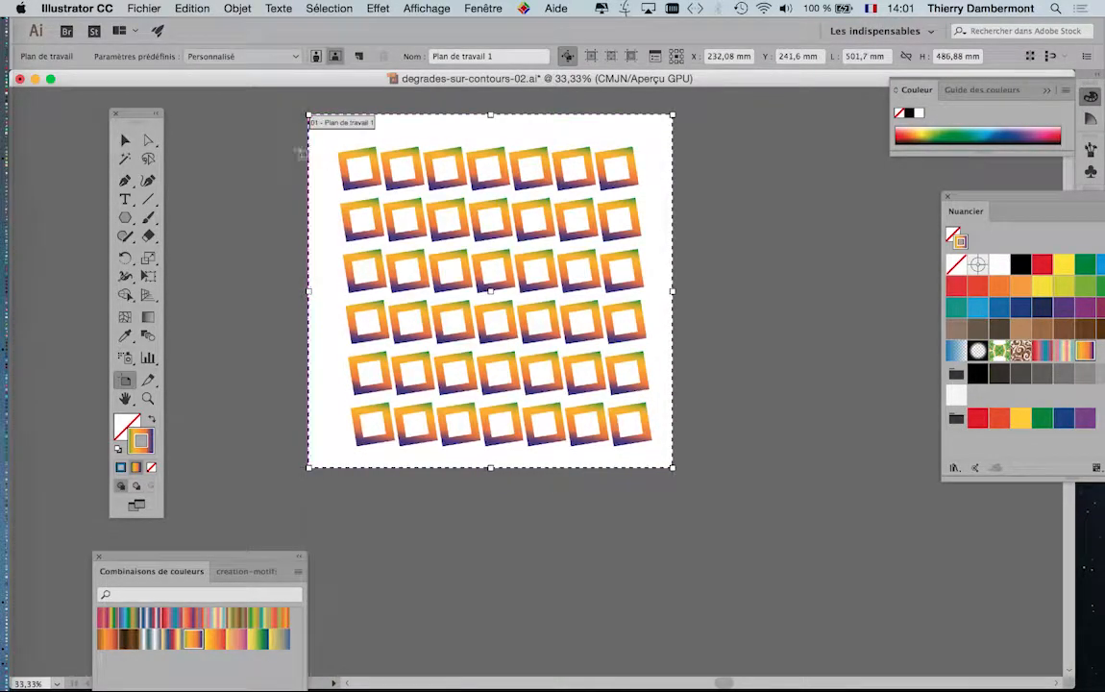
{"action": "left_click", "coordinate": [125, 140]}
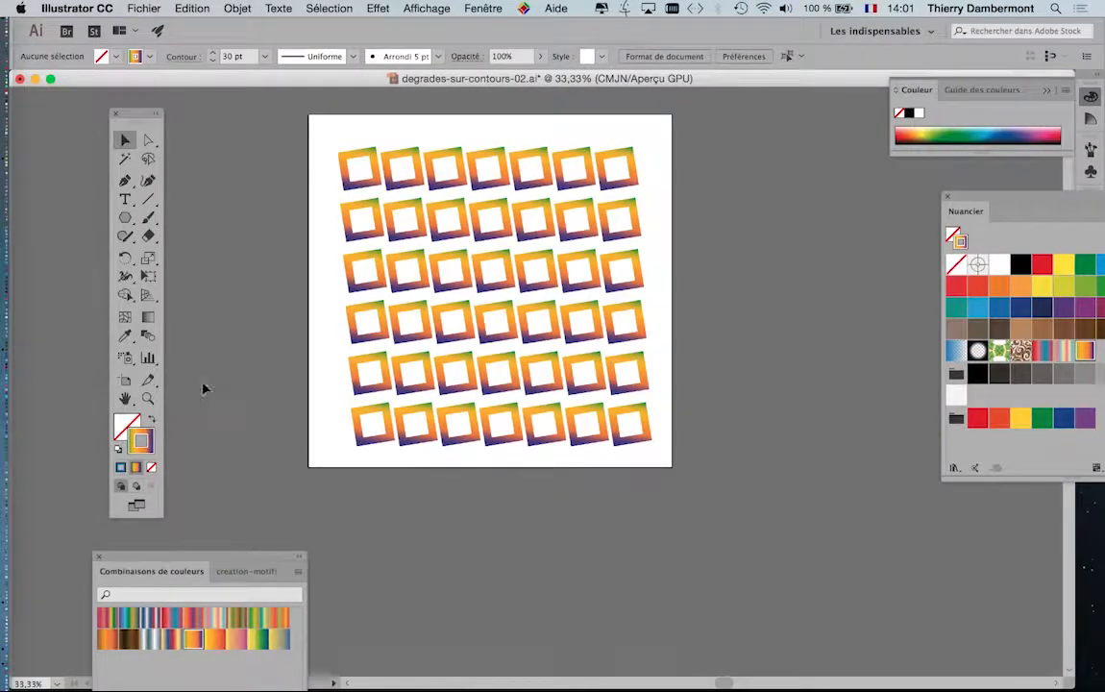
- Save the document as degrades-sur-contours-CARRES-01.ai in Adobe Illustrator format, using the Illustrator CC version and default options
{"action": "scroll", "coordinate": [373, 144], "scroll_direction": "up", "scroll_amount": 1}
{"action": "left_click", "coordinate": [144, 9]}
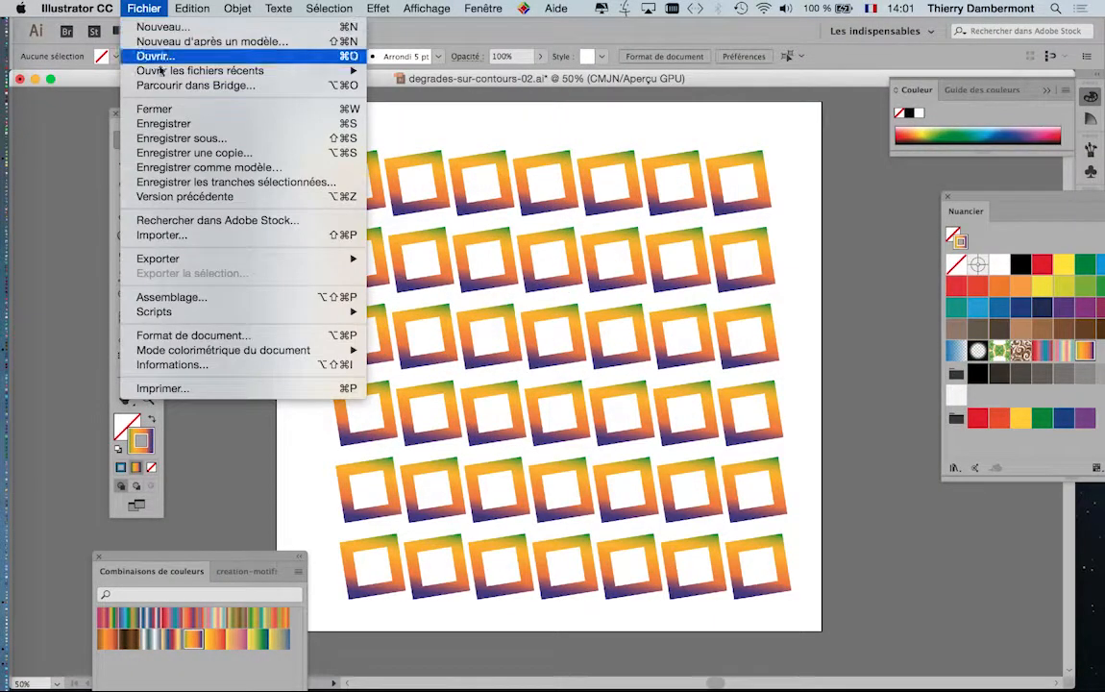
{"action": "left_click", "coordinate": [183, 138]}
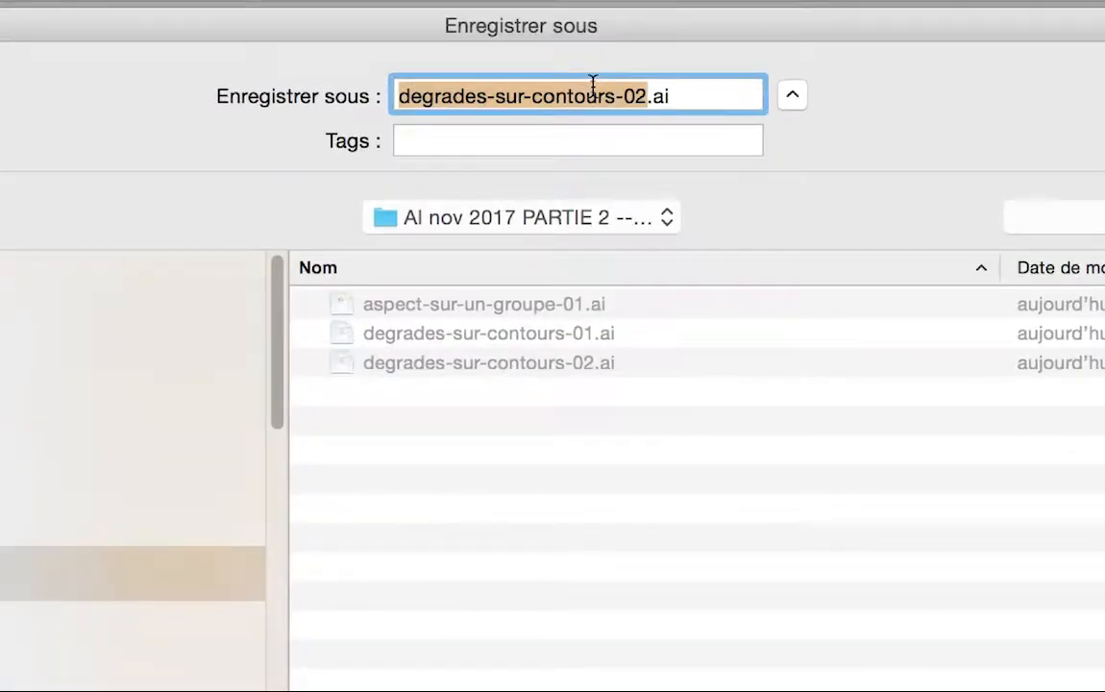
{"action": "left_click", "coordinate": [609, 91]}
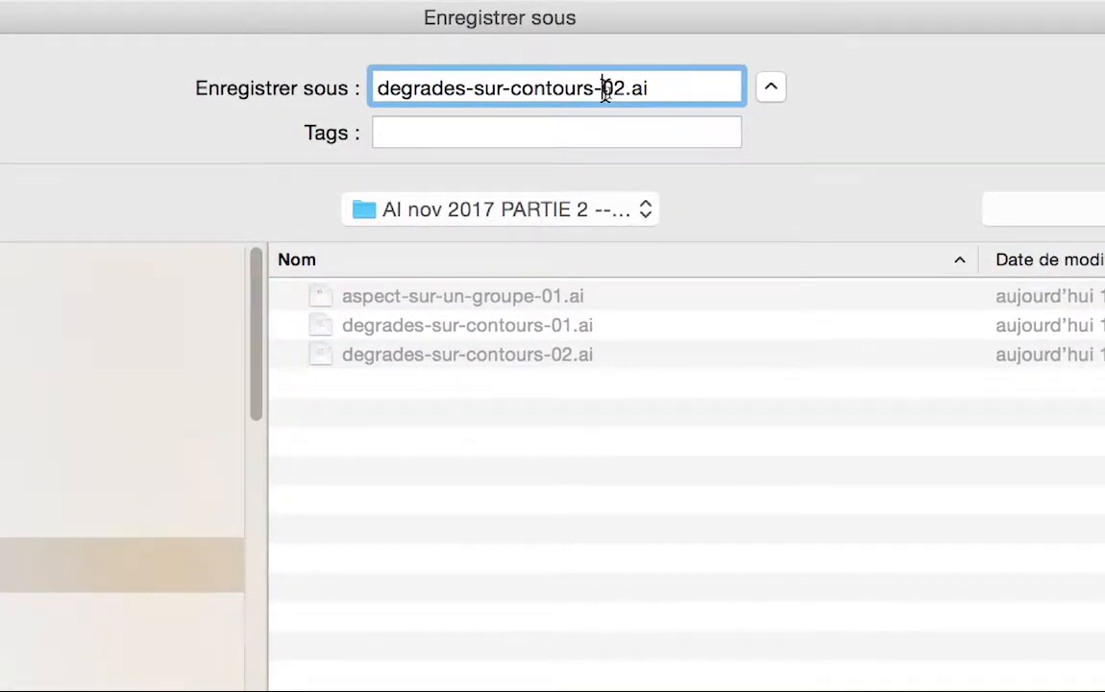
{"action": "type", "text": "CARRES-01"}
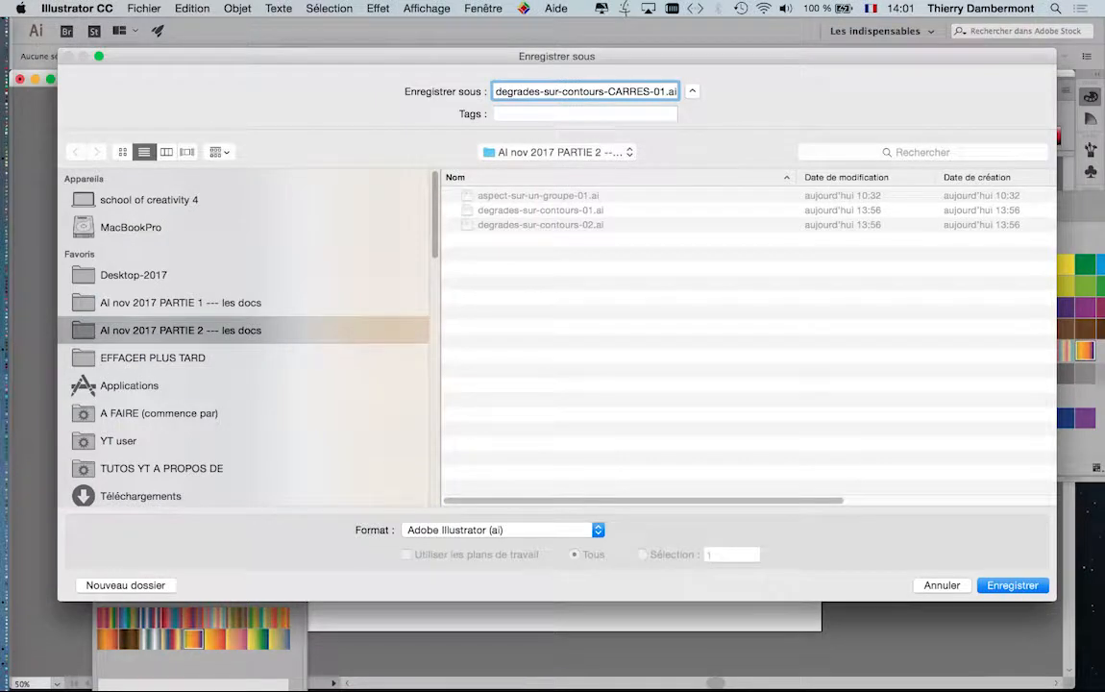
{"action": "key", "text": "Return"}
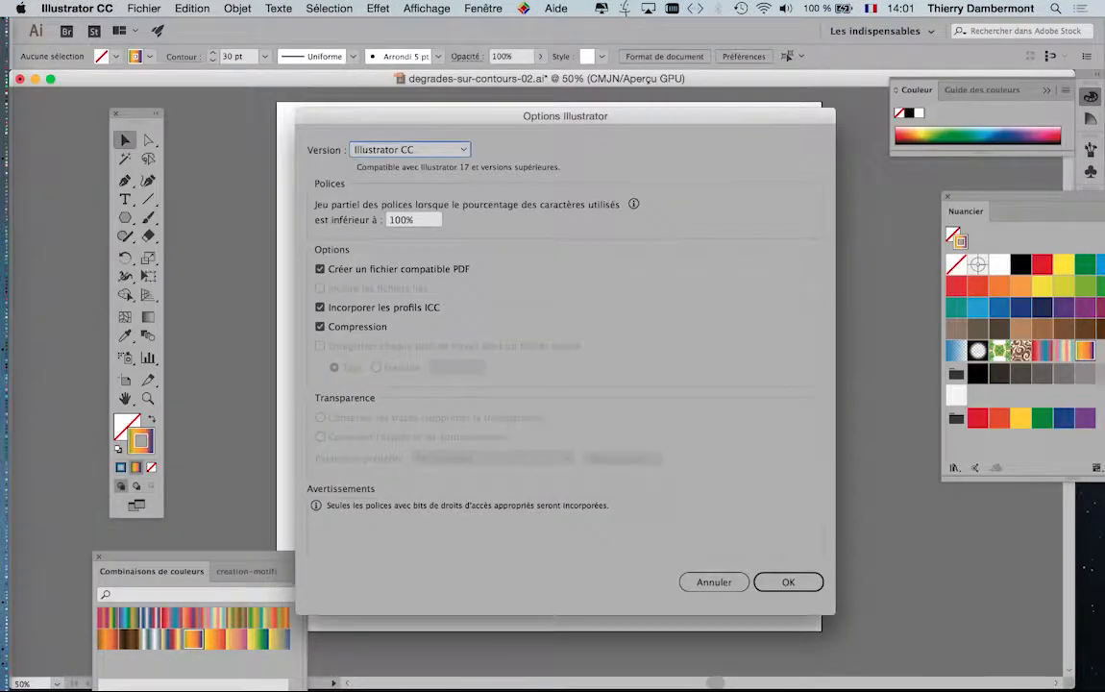
{"action": "key", "text": "Return"}
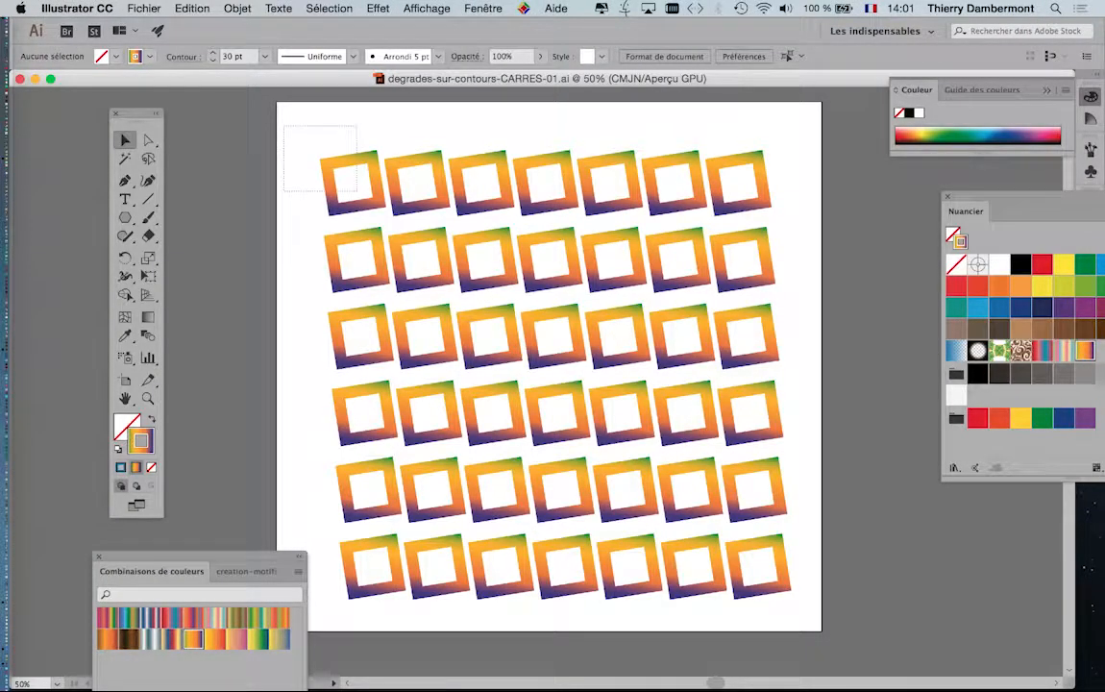
- Select all the squares in the grid and bring the Contour stroke settings over the artwork
{"action": "left_click_drag", "start_coordinate": [356, 191], "coordinate": [731, 544]}
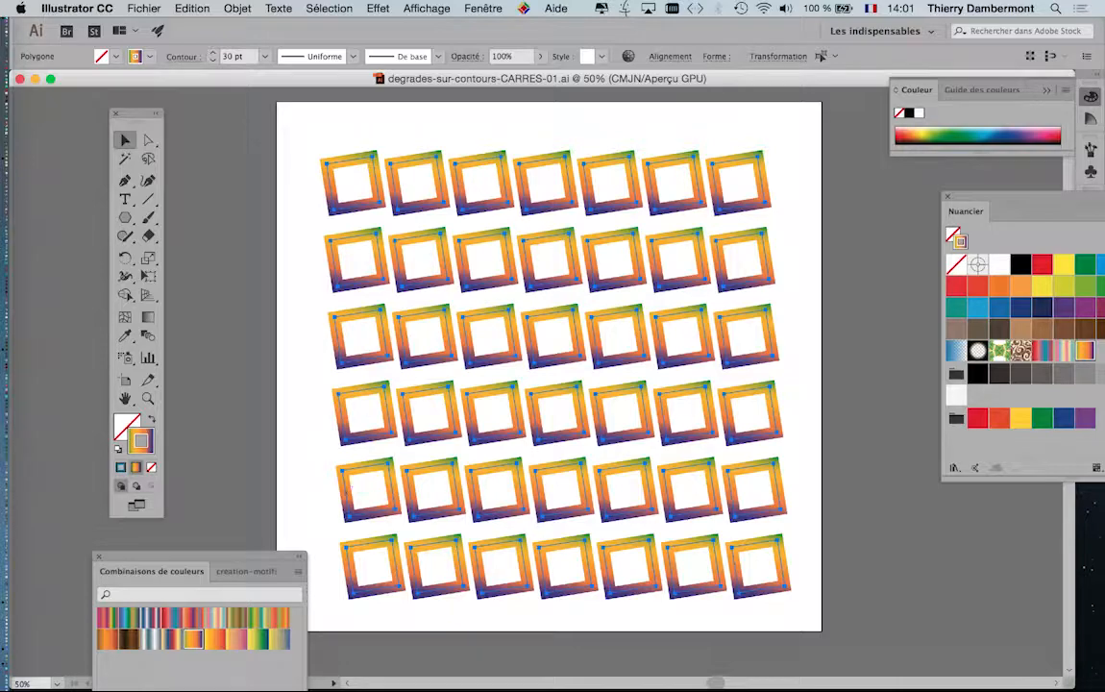
{"action": "left_click", "coordinate": [484, 8]}
{"action": "left_click", "coordinate": [541, 310]}
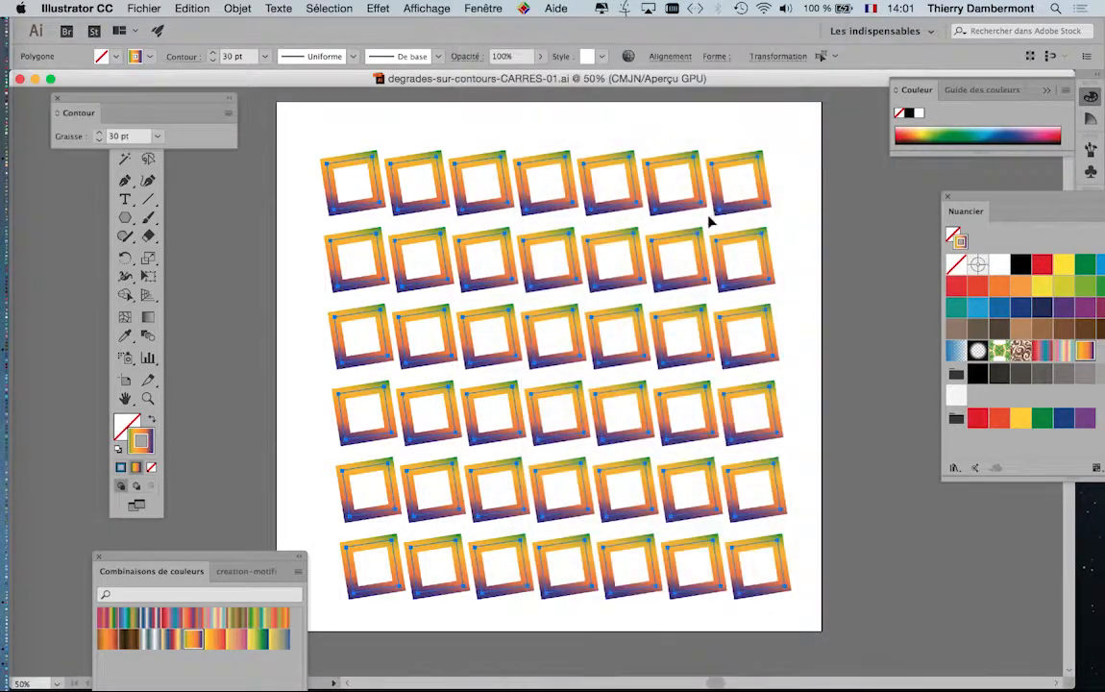
{"action": "left_click_drag", "start_coordinate": [149, 99], "coordinate": [676, 177]}
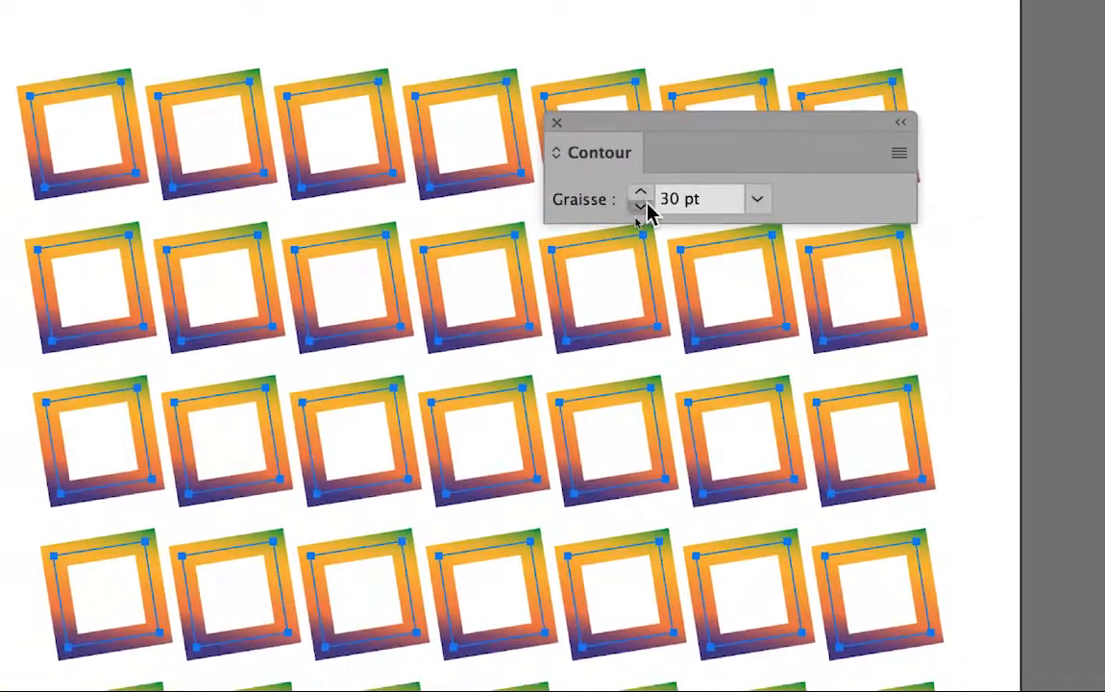
- Try thinner stroke weights such as 20 pt on all the squares, and set the weight back to 30 pt
{"action": "left_click", "coordinate": [631, 218]}
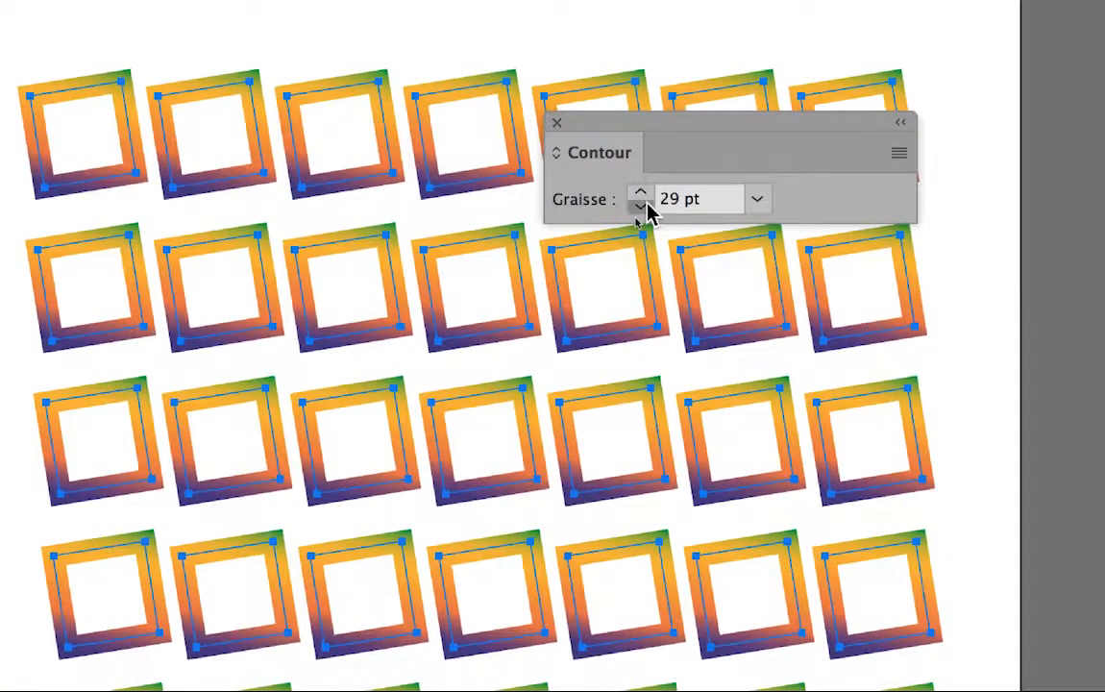
{"action": "left_click", "coordinate": [641, 206]}
{"action": "left_click", "coordinate": [641, 206]}
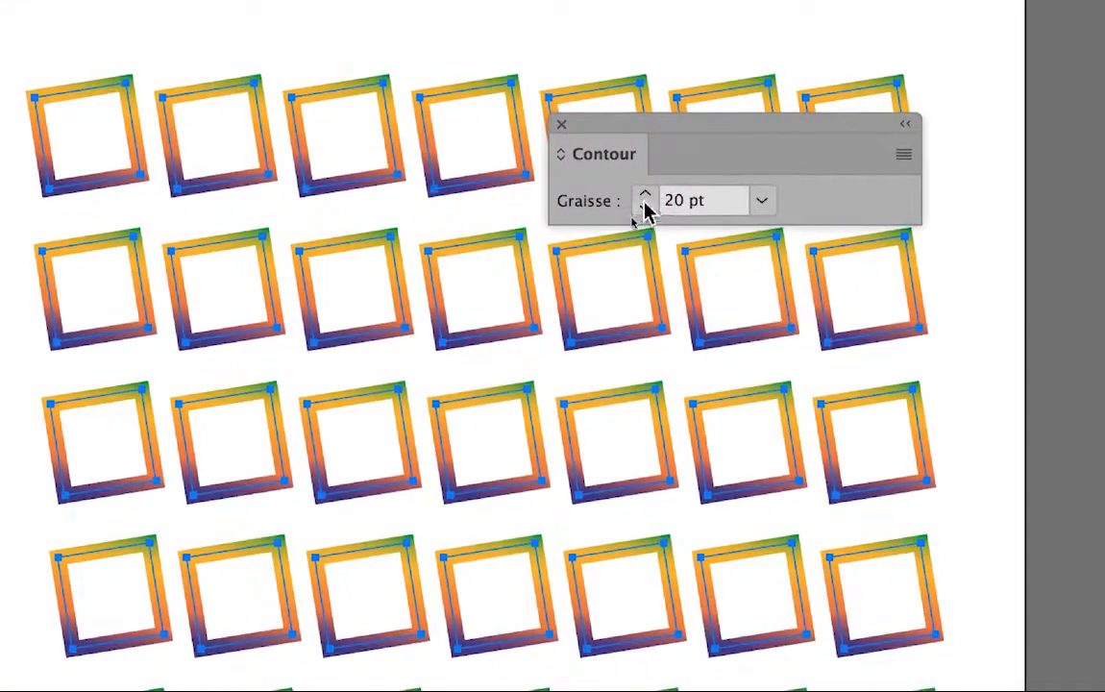
{"action": "left_click", "coordinate": [645, 208]}
{"action": "left_click", "coordinate": [645, 207]}
{"action": "left_click", "coordinate": [645, 208]}
{"action": "left_click", "coordinate": [645, 195]}
{"action": "left_click", "coordinate": [645, 195]}
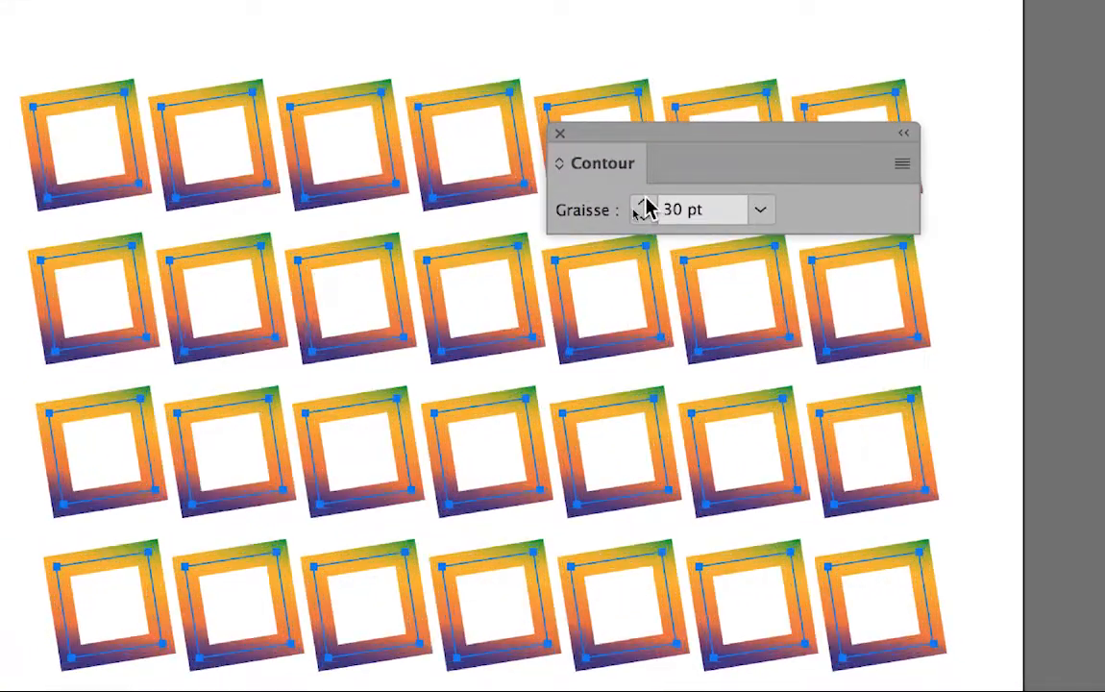
{"action": "left_click", "coordinate": [644, 203]}
{"action": "left_click", "coordinate": [644, 215]}
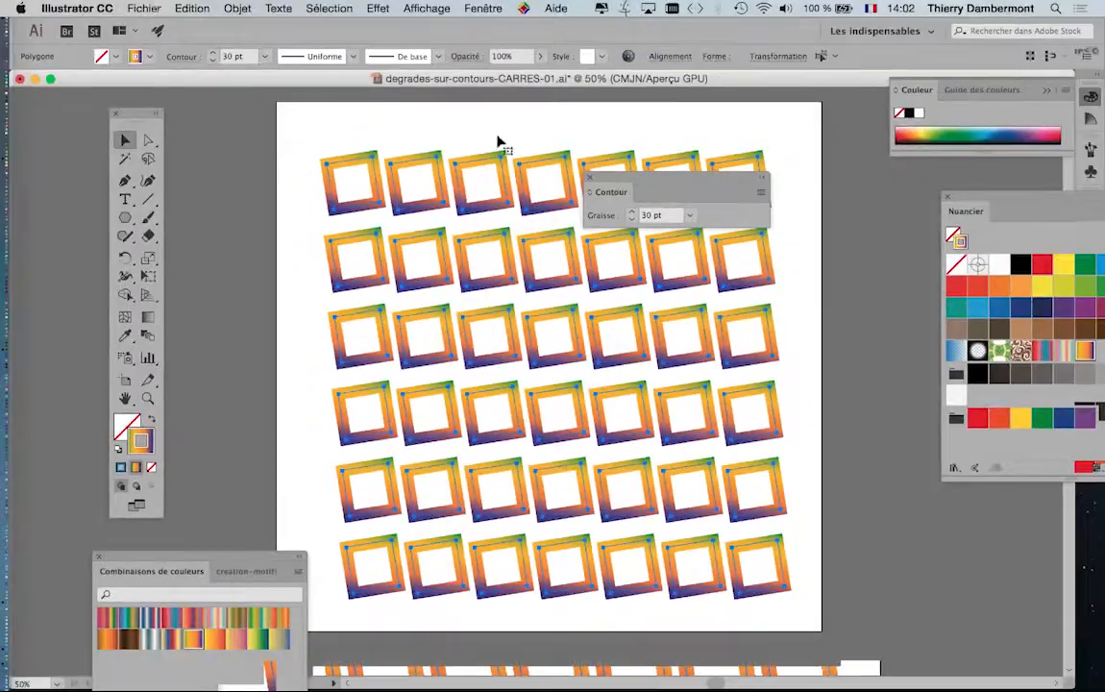
- Save the current changes to degrades-sur-contours-CARRES-01.ai
{"action": "left_click", "coordinate": [144, 7]}
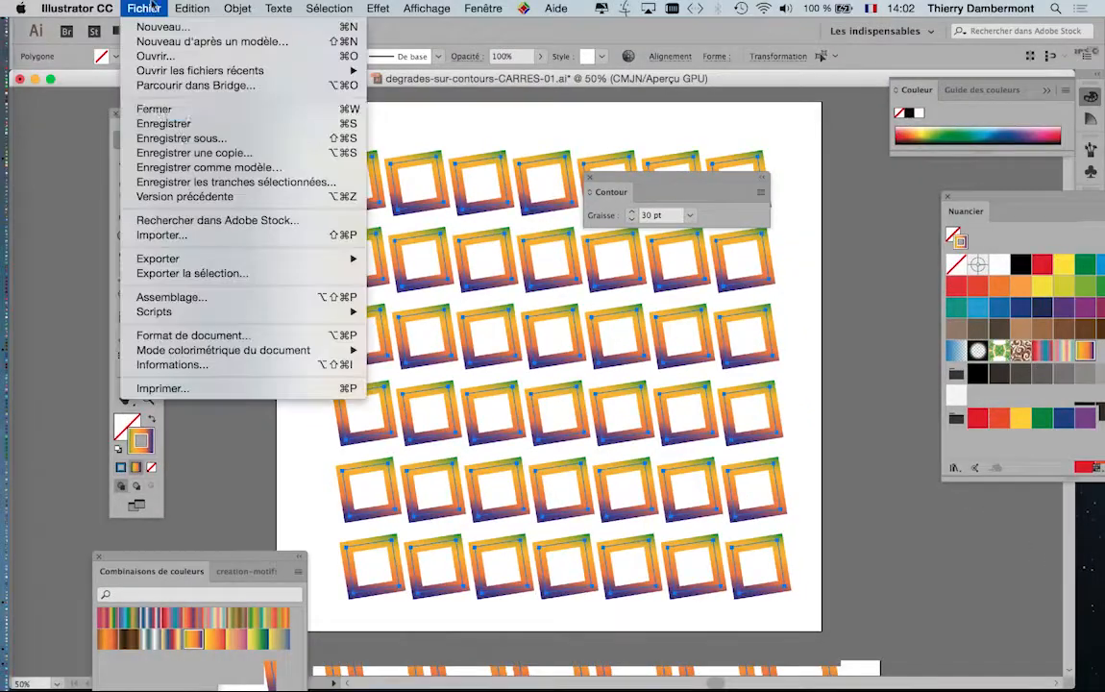
{"action": "left_click", "coordinate": [178, 123]}
{"action": "left_click", "coordinate": [144, 8]}
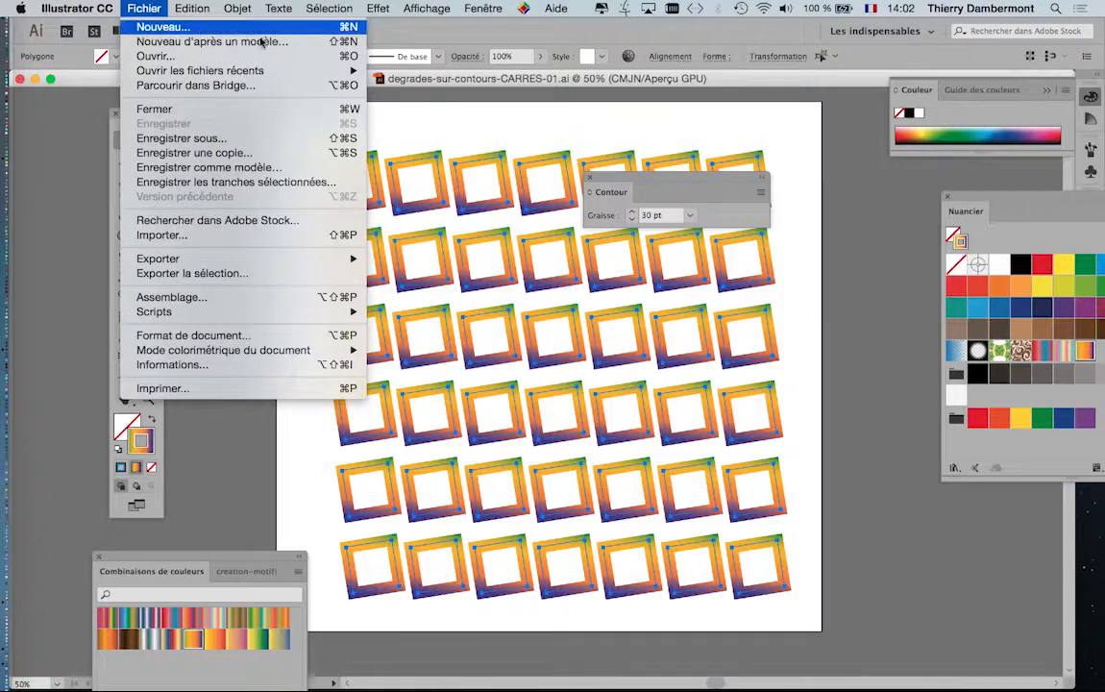
{"action": "left_click", "coordinate": [454, 82]}
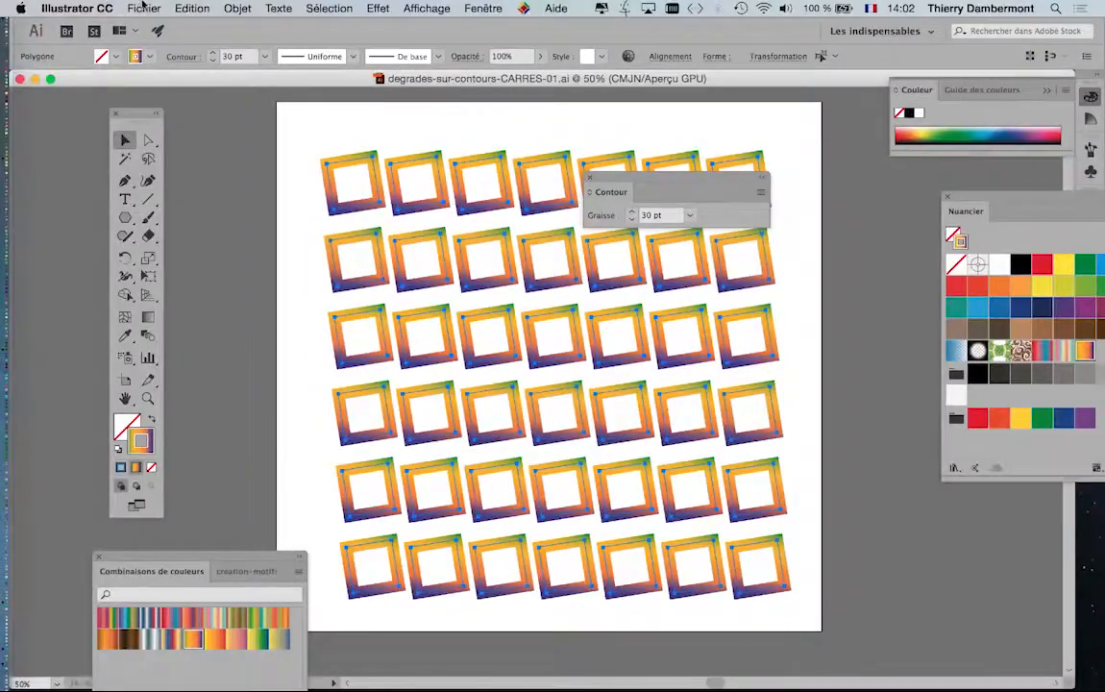
- Save the document under the new name degrades-sur-contours-CARRES-02.ai, using the Illustrator CC version and default options
{"action": "left_click", "coordinate": [144, 8]}
{"action": "left_click", "coordinate": [208, 138]}
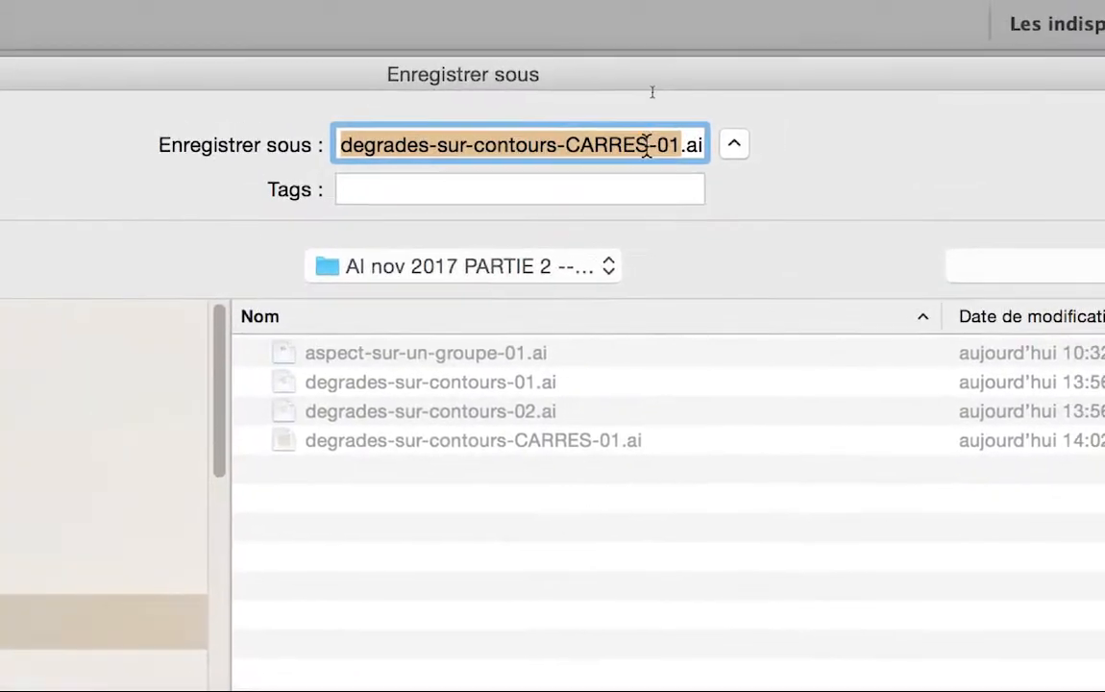
{"action": "left_click", "coordinate": [666, 48]}
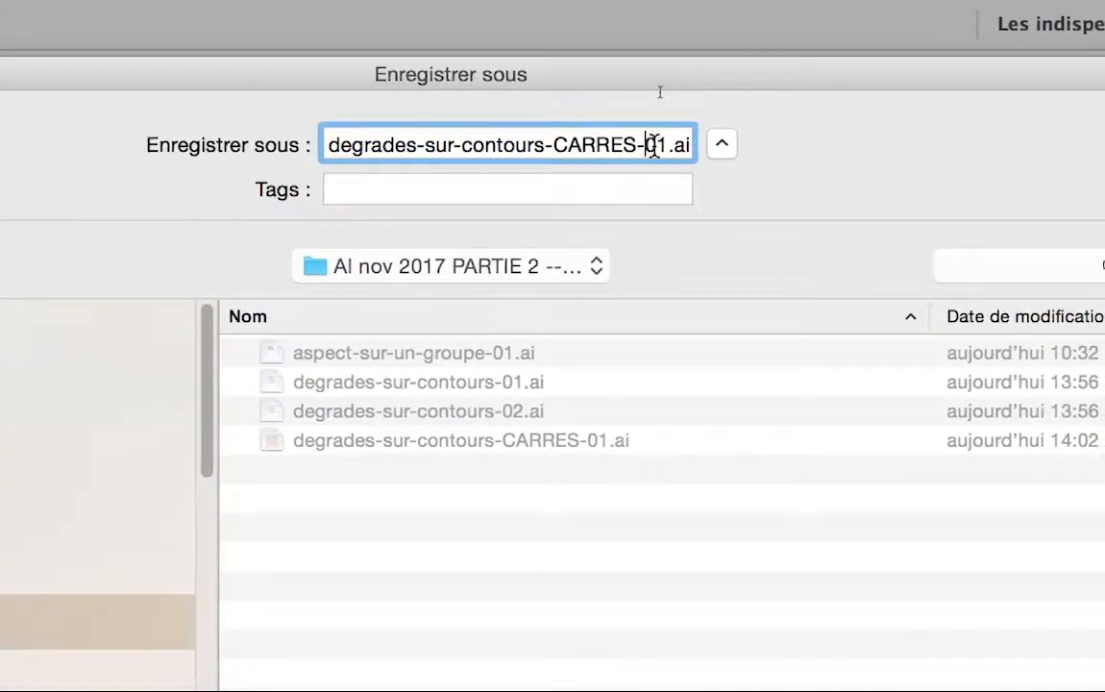
{"action": "left_click_drag", "start_coordinate": [656, 144], "coordinate": [666, 145]}
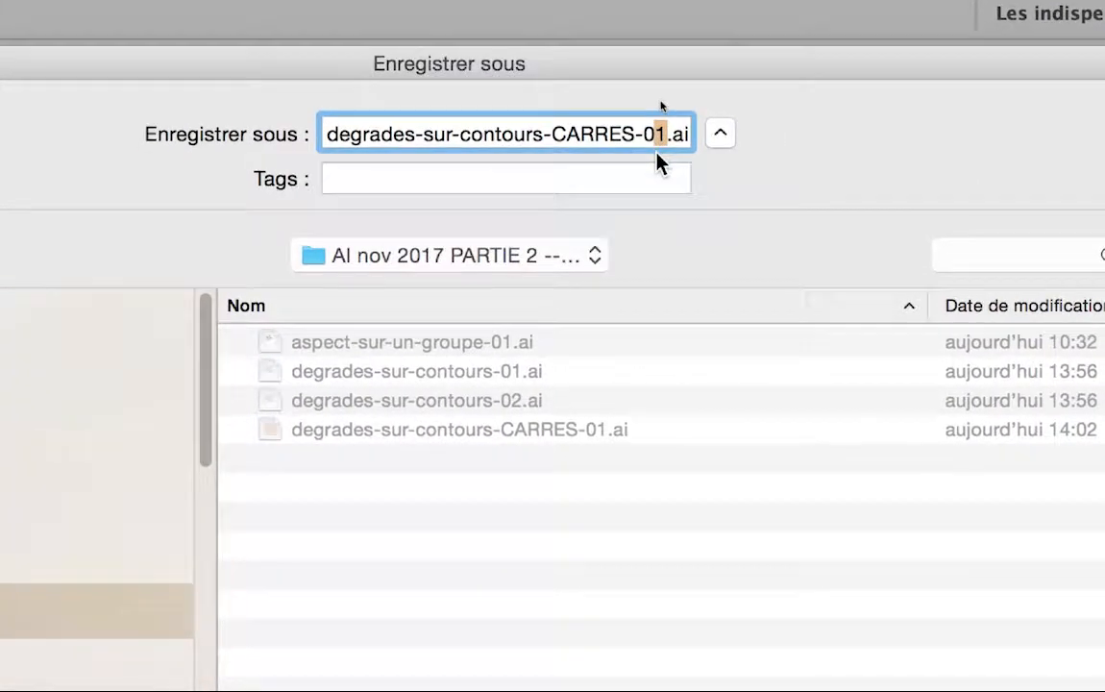
{"action": "type", "text": "2"}
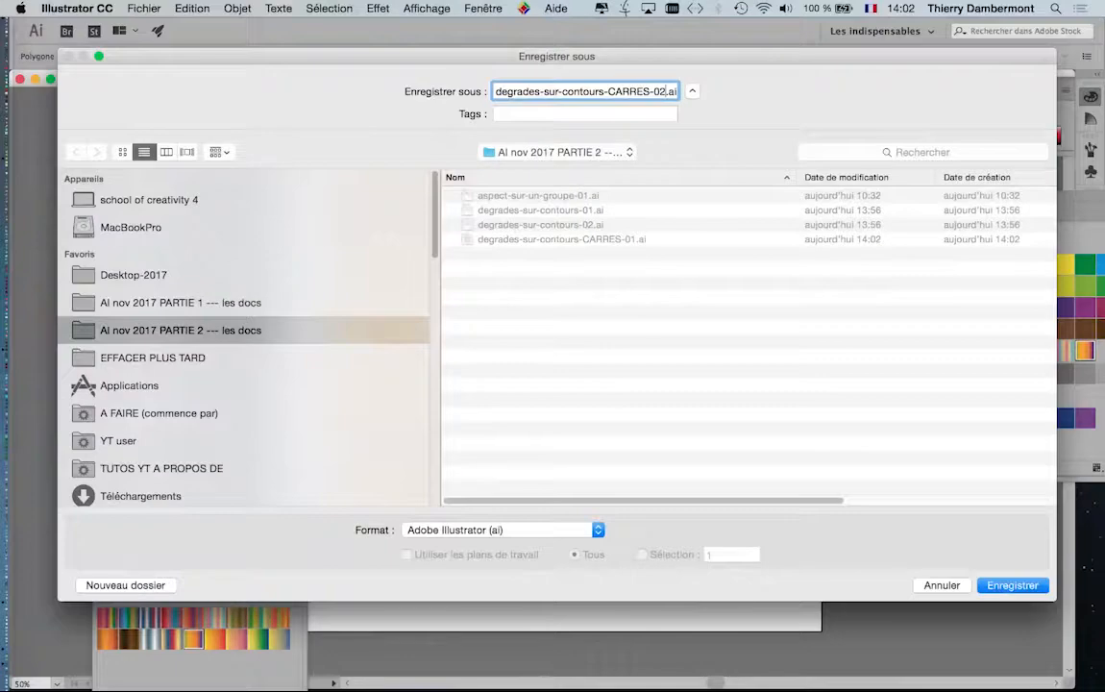
{"action": "key", "text": "Return"}
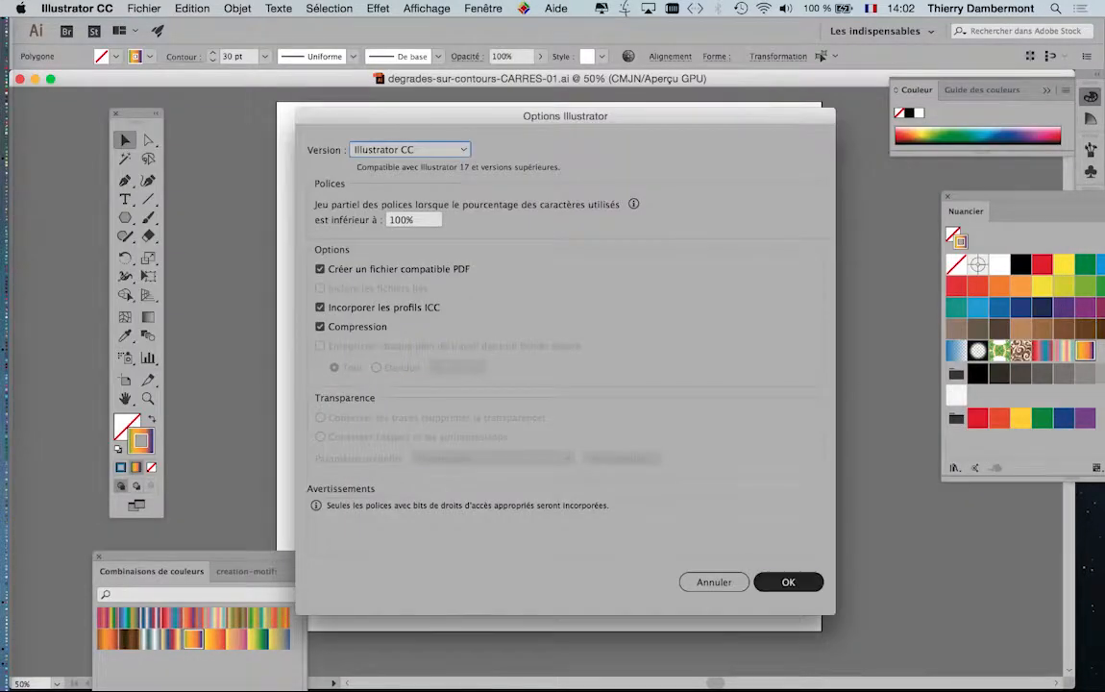
{"action": "key", "text": "Return"}
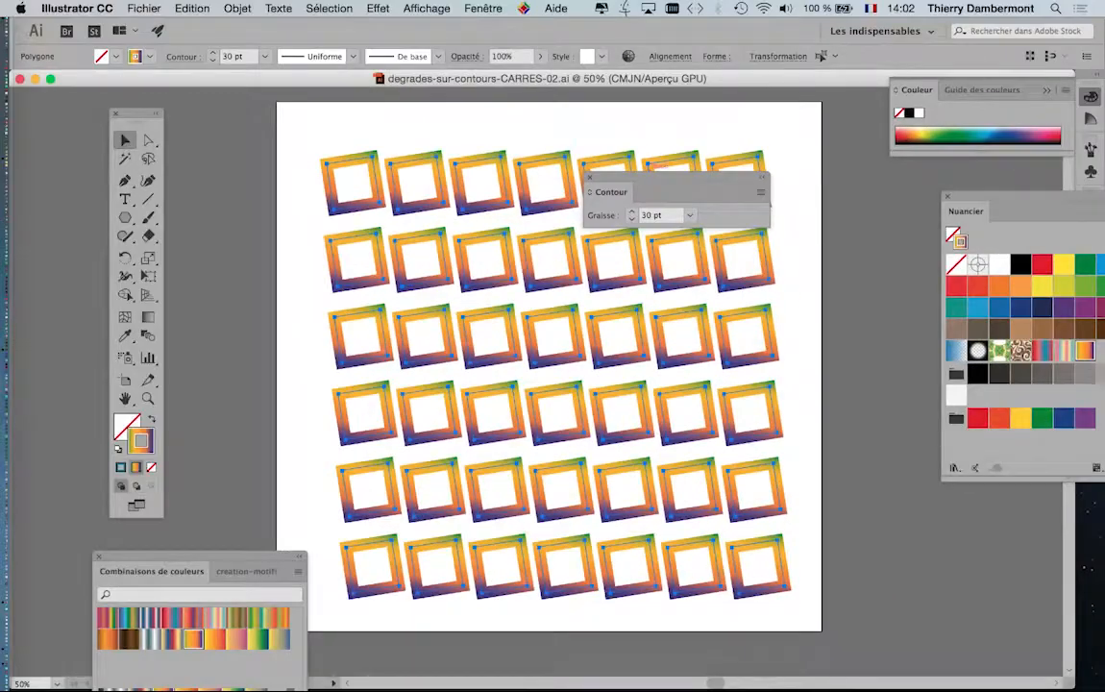
- Move the Contour settings off the artwork and expand all the selected squares with Décomposer, applying it to both Fond and Contour
{"action": "left_click_drag", "start_coordinate": [673, 178], "coordinate": [950, 213]}
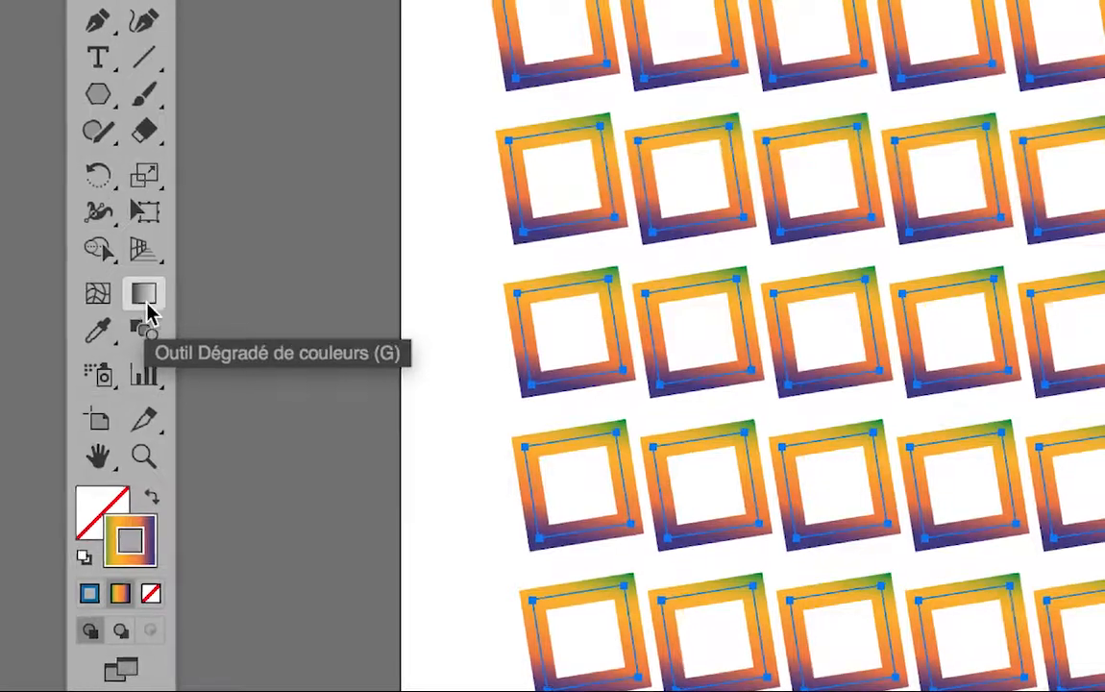
{"action": "left_click", "coordinate": [145, 304]}
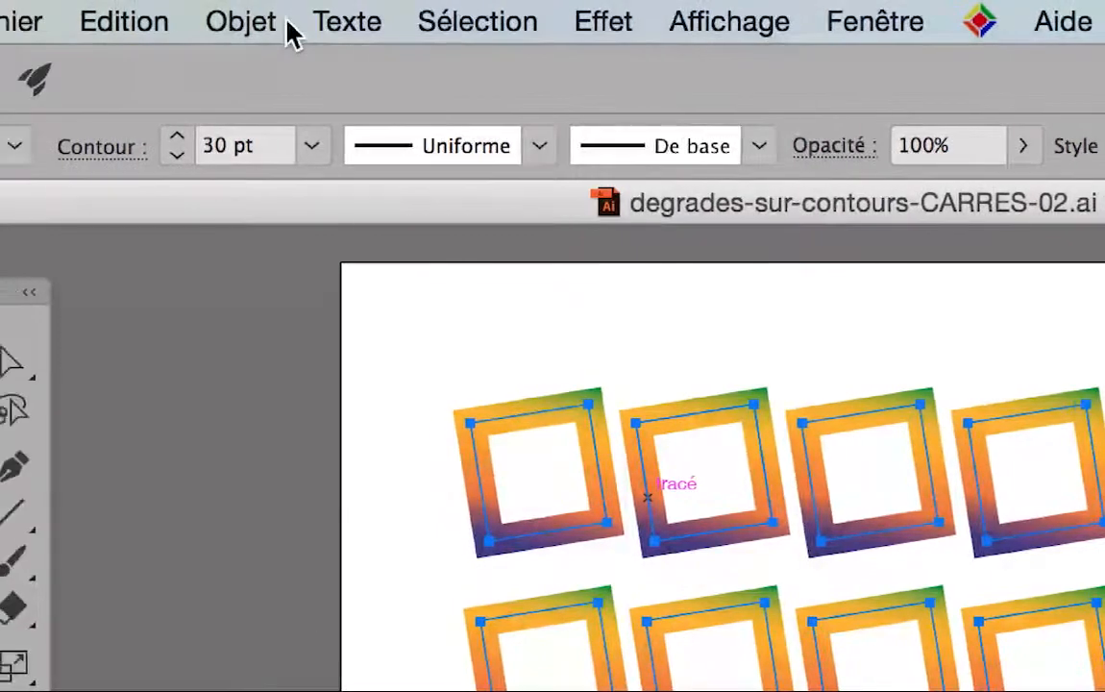
{"action": "left_click", "coordinate": [288, 29]}
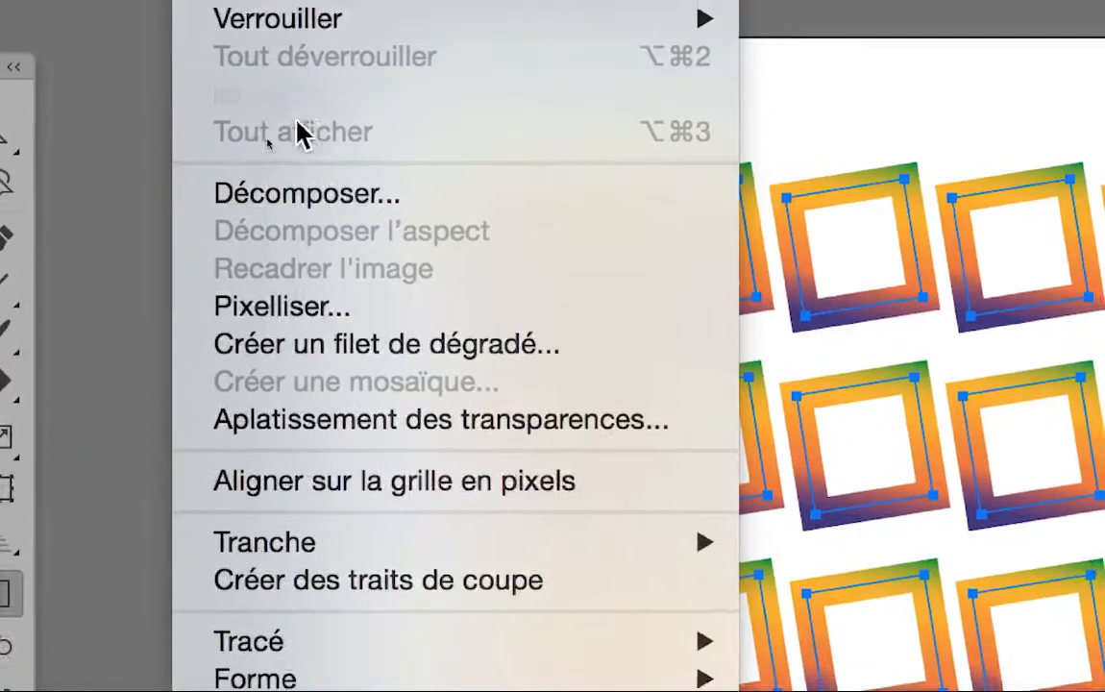
{"action": "left_click", "coordinate": [326, 197]}
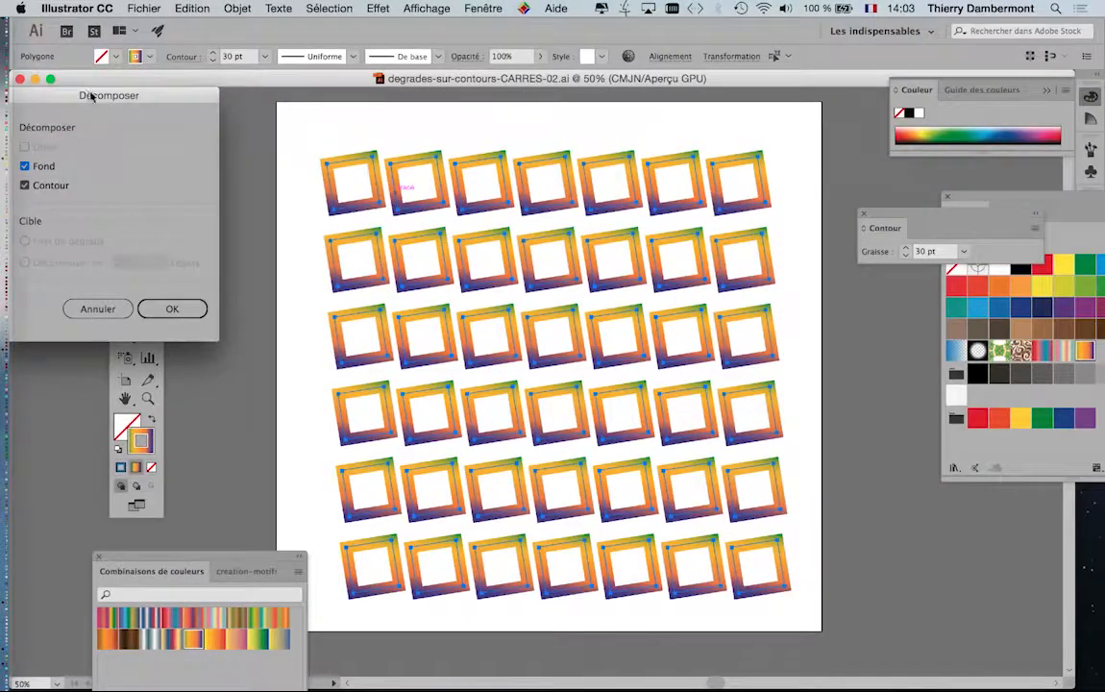
{"action": "left_click_drag", "start_coordinate": [91, 95], "coordinate": [625, 160]}
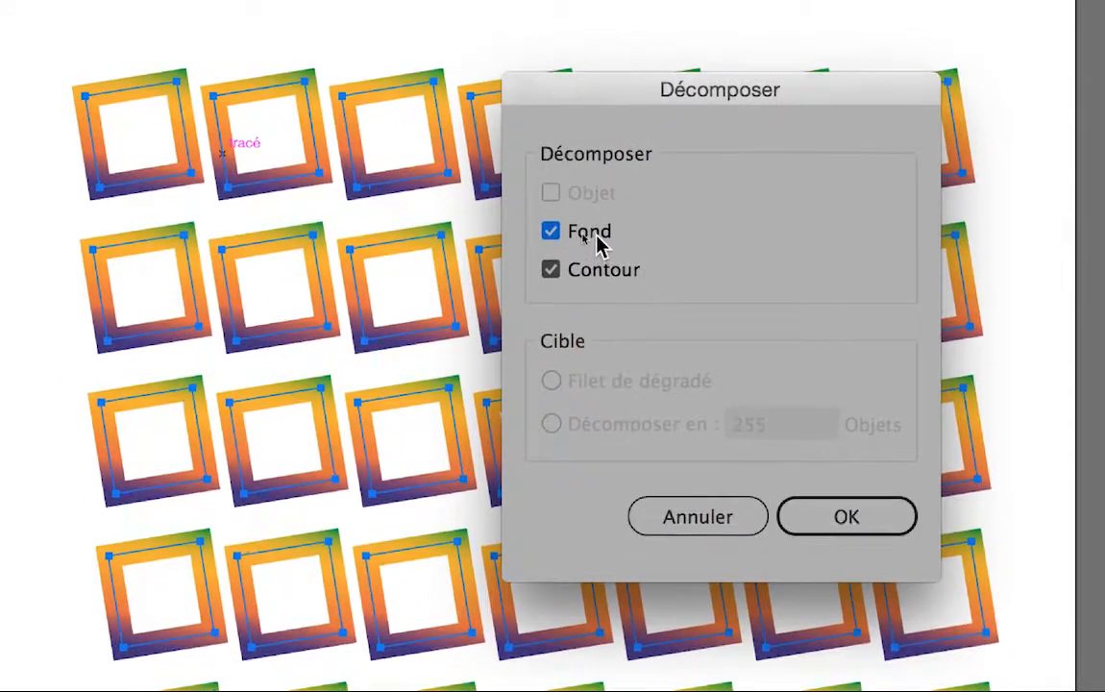
{"action": "left_click", "coordinate": [534, 222]}
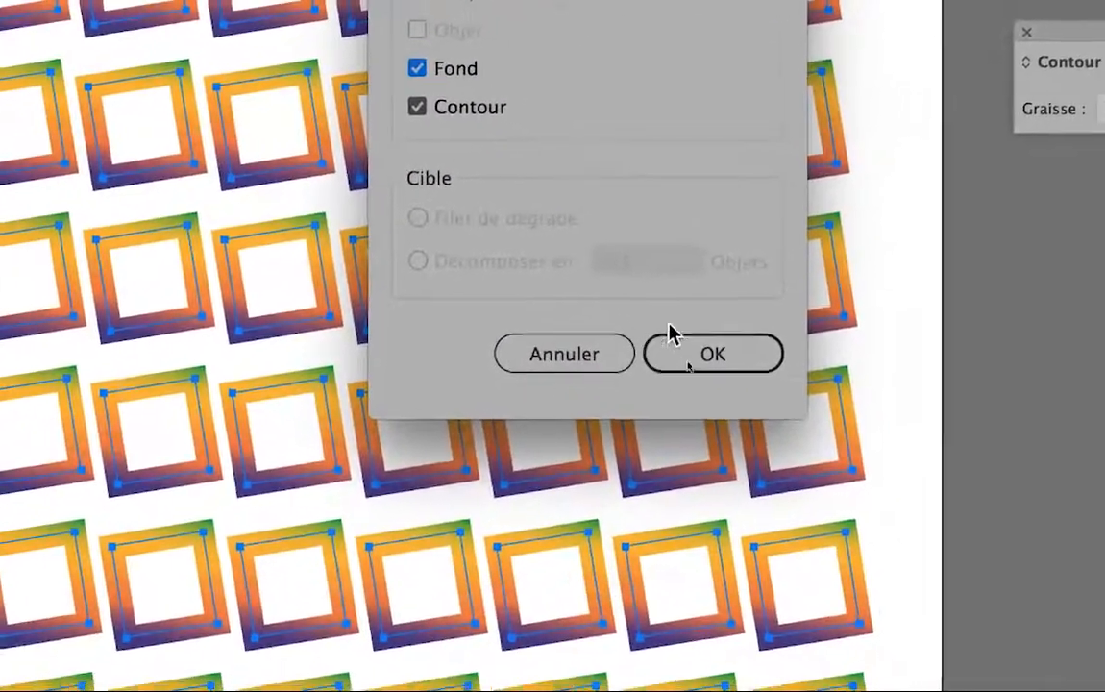
{"action": "left_click", "coordinate": [672, 337]}
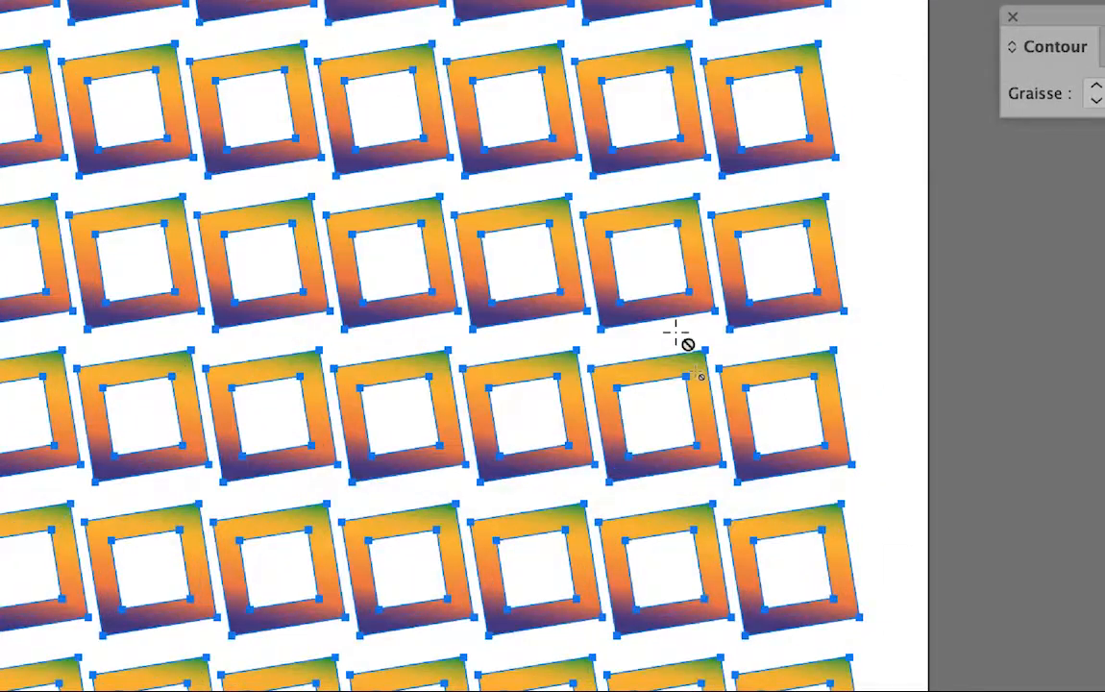
- Shift the second square of the second row slightly upward out of its row and deselect everything
{"action": "scroll", "coordinate": [544, 260], "scroll_direction": "up", "scroll_amount": 2}
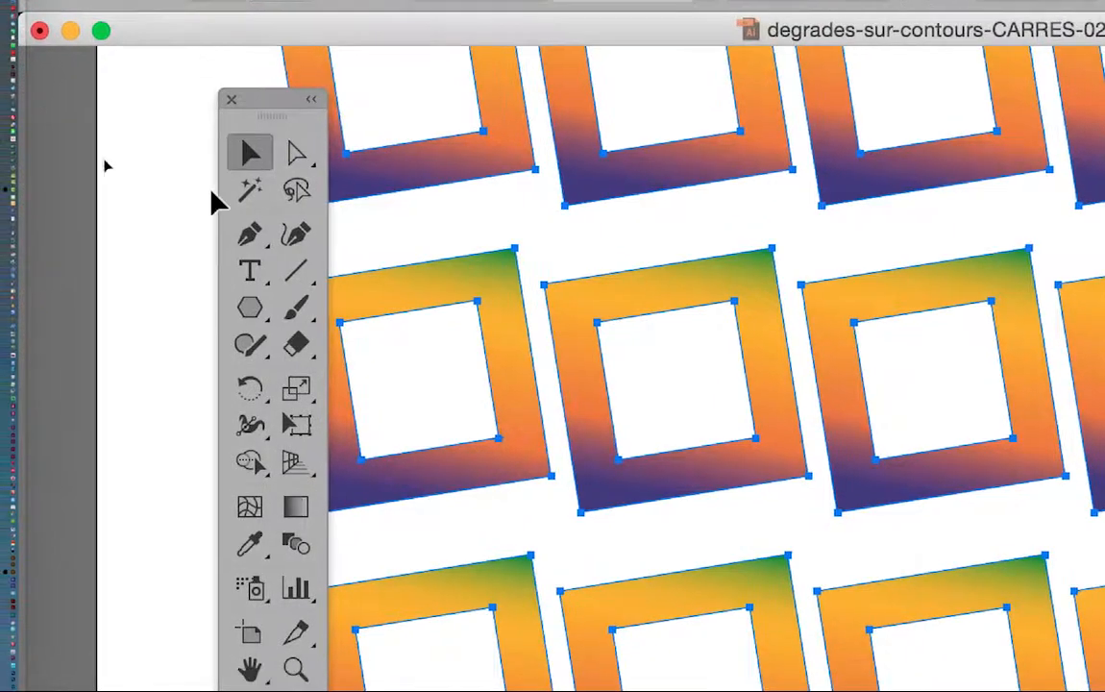
{"action": "left_click", "coordinate": [184, 204]}
{"action": "left_click", "coordinate": [606, 288]}
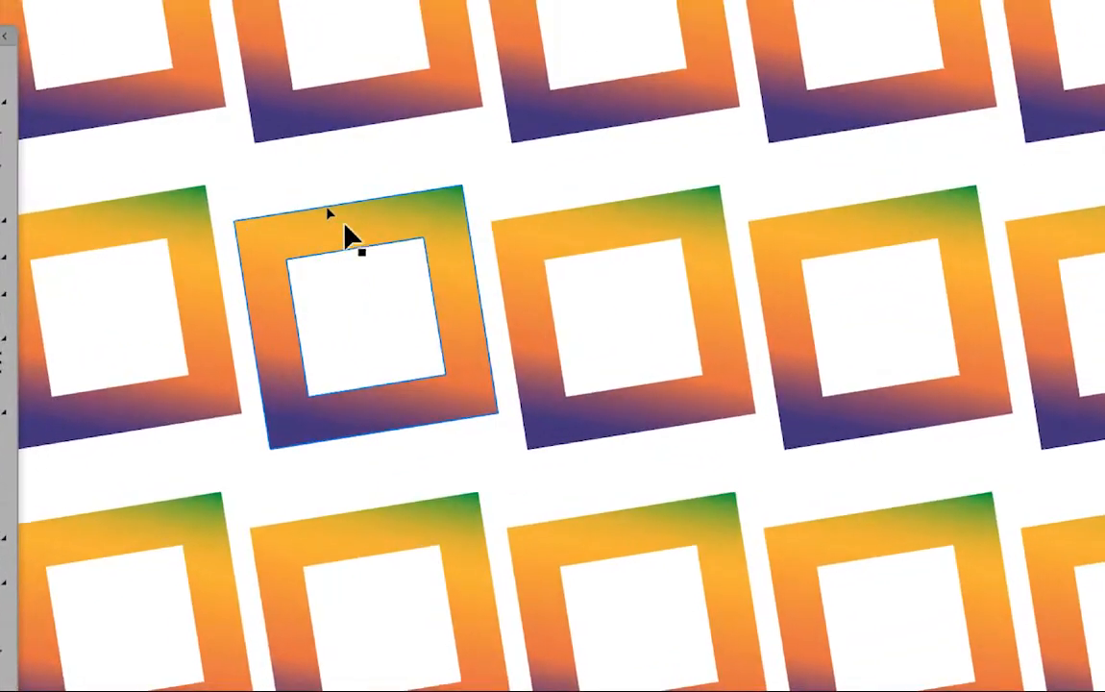
{"action": "mouse_move", "coordinate": [336, 227]}
{"action": "left_mouse_down"}
{"action": "mouse_move", "coordinate": [392, 211]}
{"action": "mouse_move", "coordinate": [345, 222]}
{"action": "left_mouse_up"}
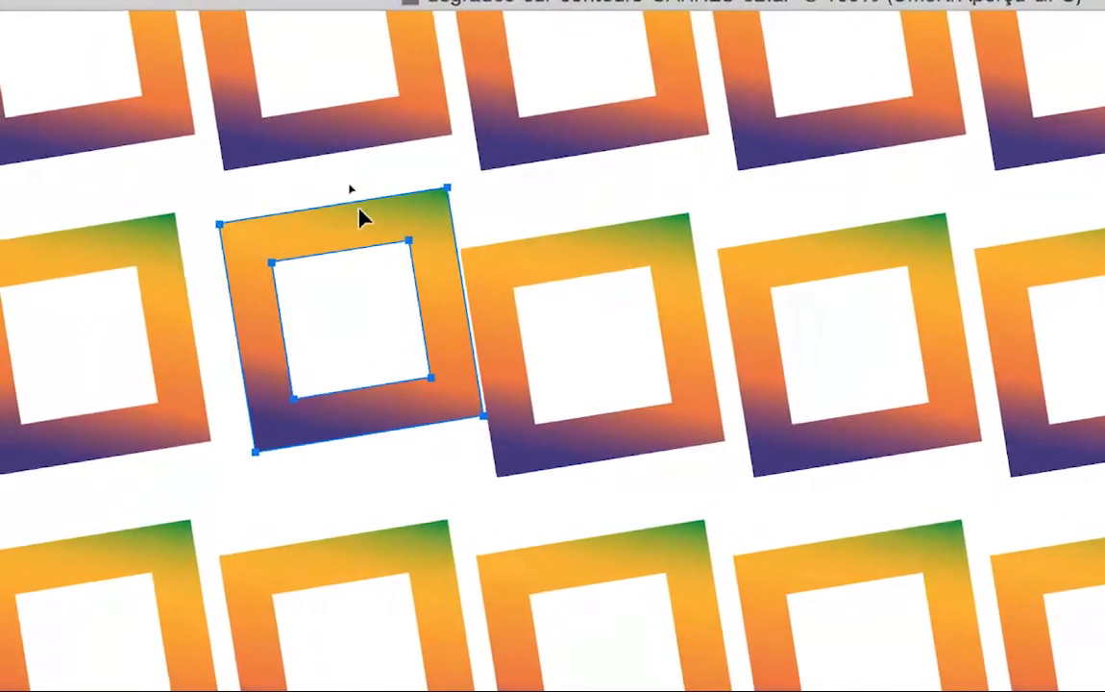
{"action": "left_click_drag", "start_coordinate": [192, 176], "coordinate": [183, 167]}
{"action": "left_click", "coordinate": [556, 262]}
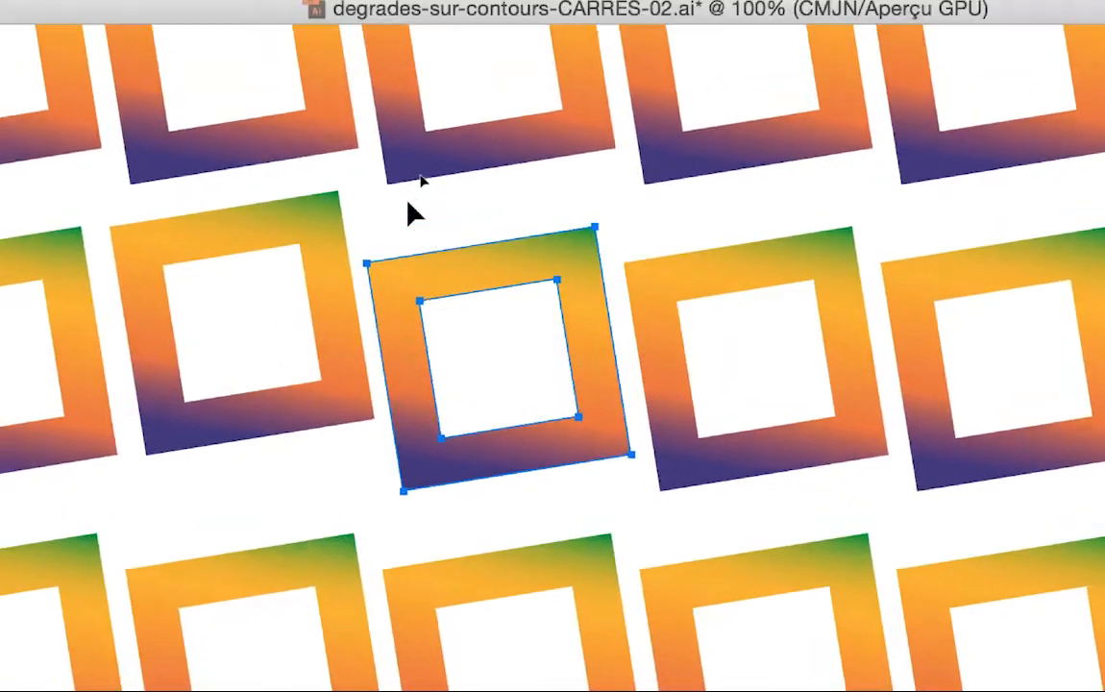
{"action": "left_click", "coordinate": [414, 213]}
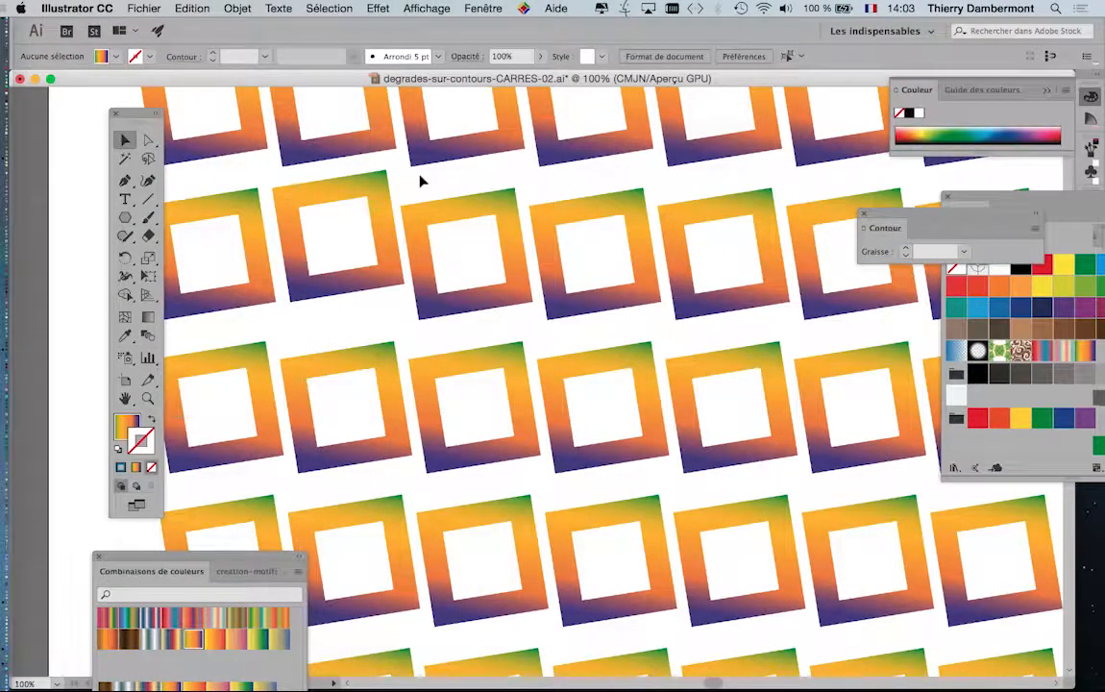
- Shift the tool palette aside and select squares of the second row one by one to check that they are separate objects
{"action": "left_click_drag", "start_coordinate": [117, 114], "coordinate": [79, 114]}
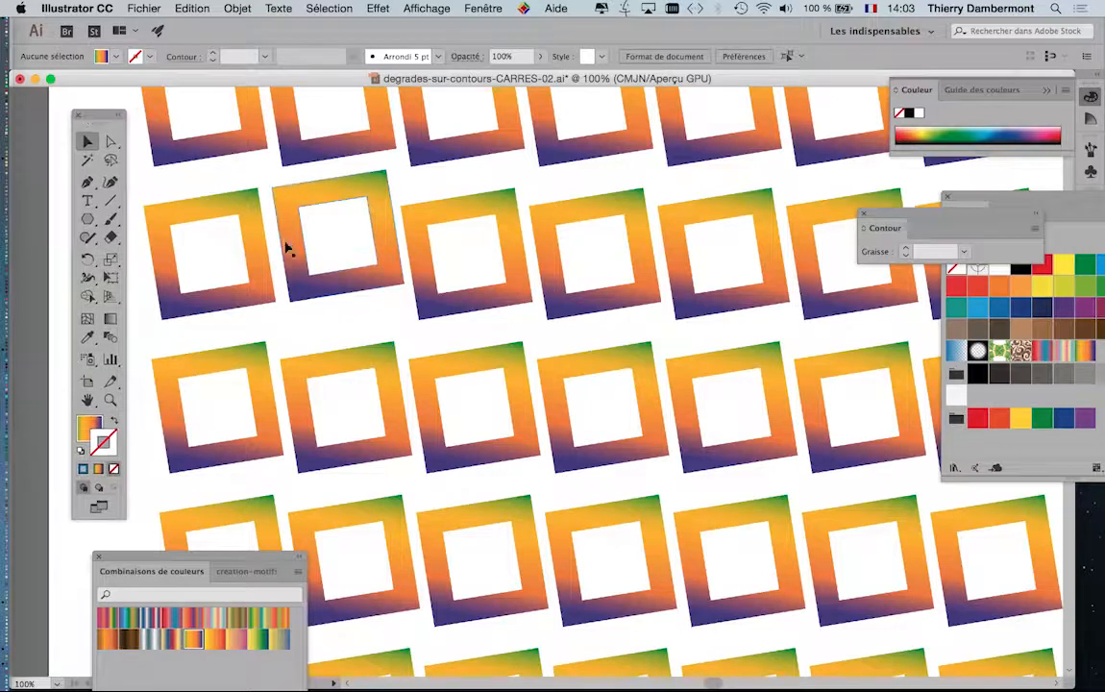
{"action": "left_click", "coordinate": [261, 235]}
{"action": "left_click", "coordinate": [333, 200]}
{"action": "left_click", "coordinate": [440, 214]}
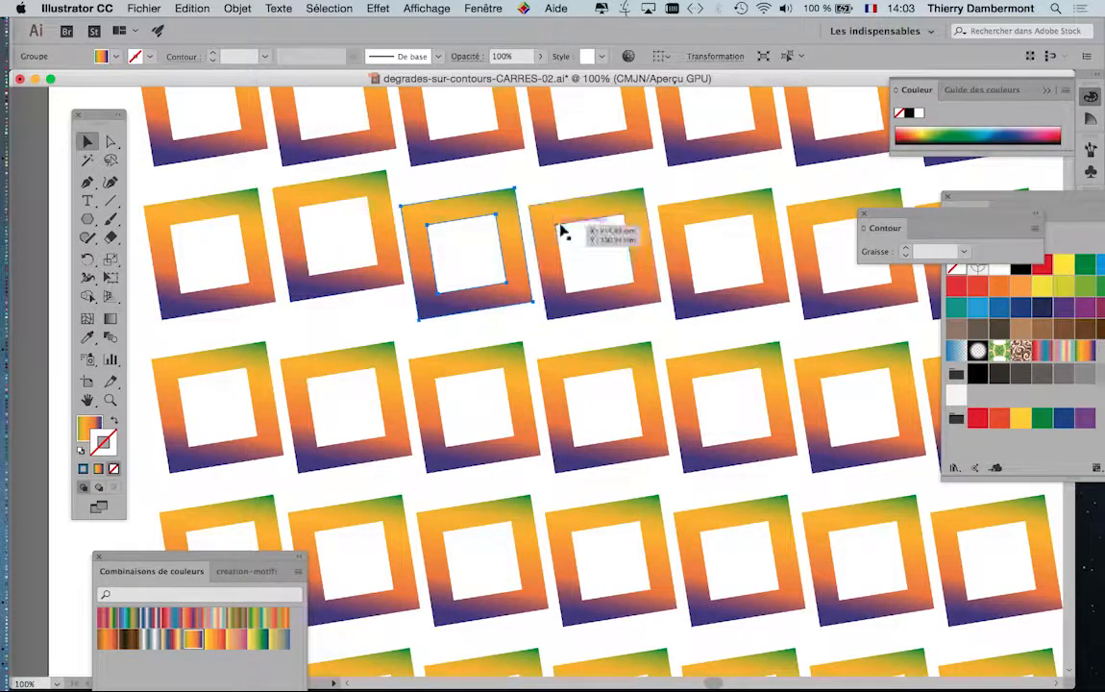
{"action": "left_click", "coordinate": [571, 222]}
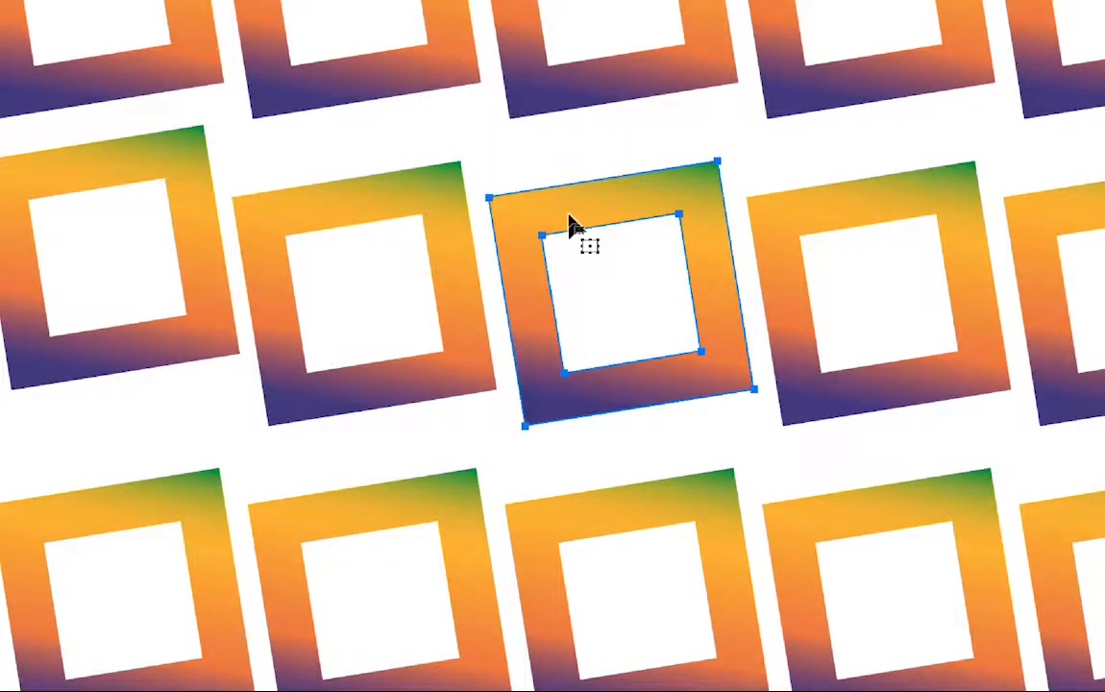
- Select all the expanded squares, with the whole grid in view, and make their gradient fill the active attribute
{"action": "key", "text": "super+a"}
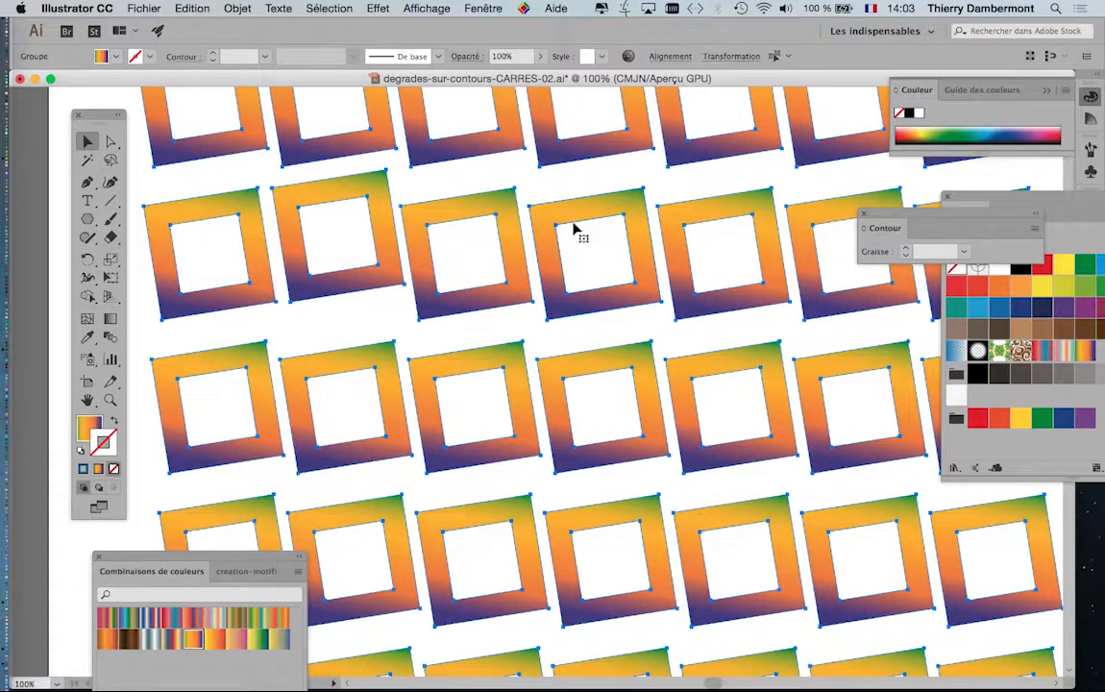
{"action": "key", "text": "super+minus"}
{"action": "key", "text": "super+minus"}
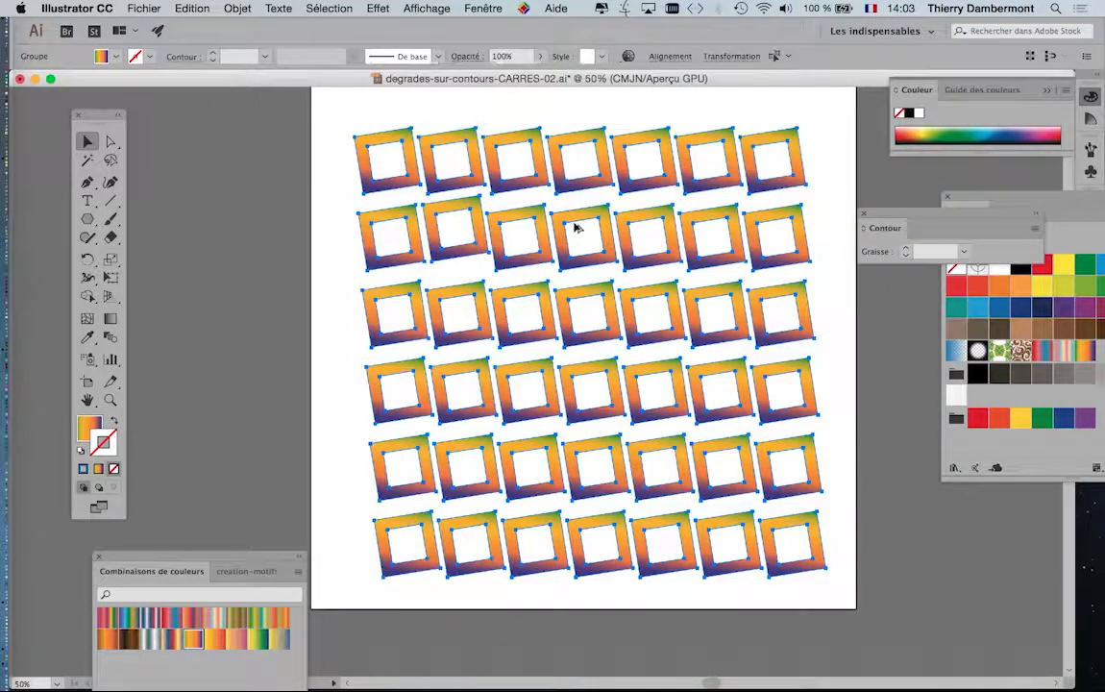
{"action": "left_click_drag", "start_coordinate": [88, 113], "coordinate": [132, 99]}
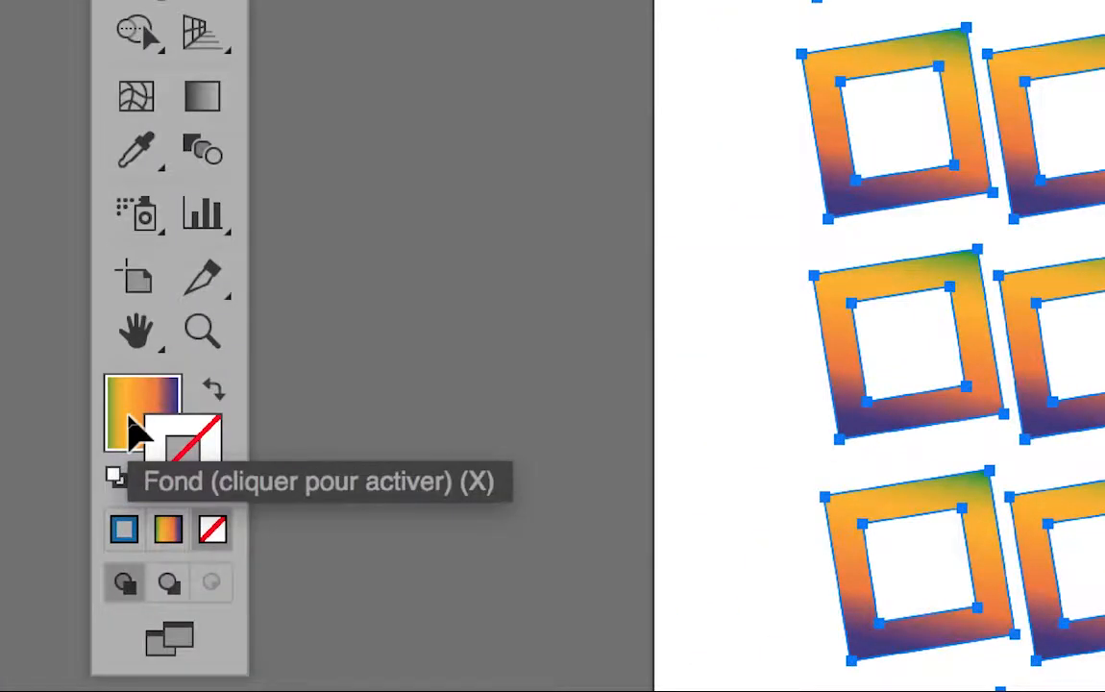
{"action": "left_click", "coordinate": [129, 420]}
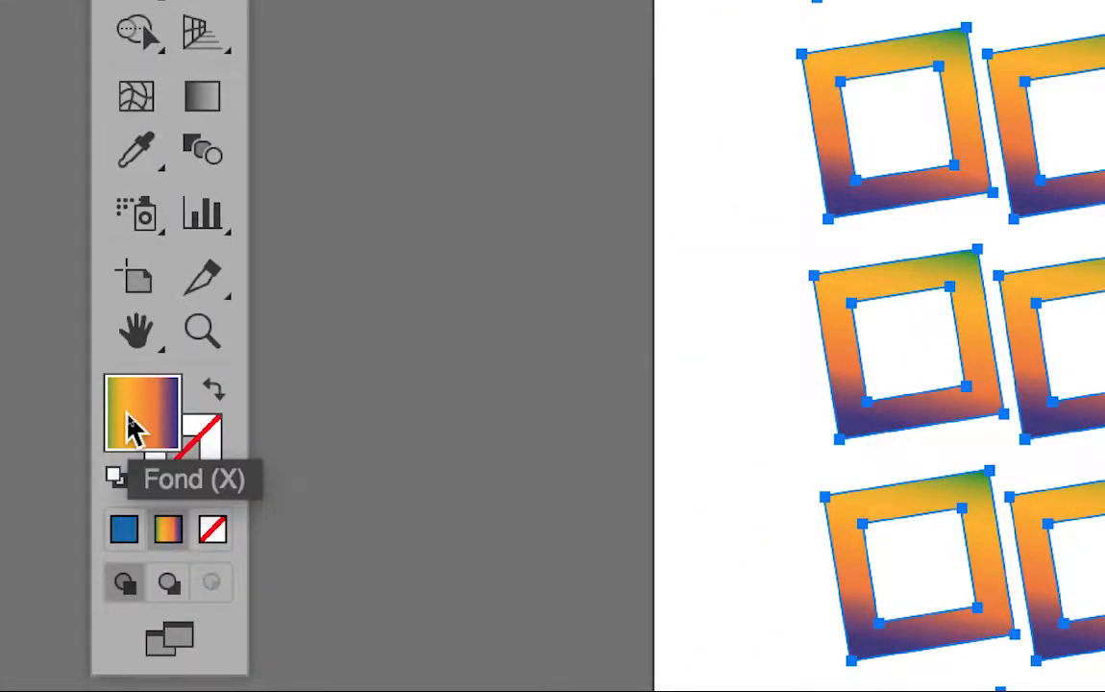
{"action": "left_click_drag", "start_coordinate": [126, 413], "coordinate": [129, 417]}
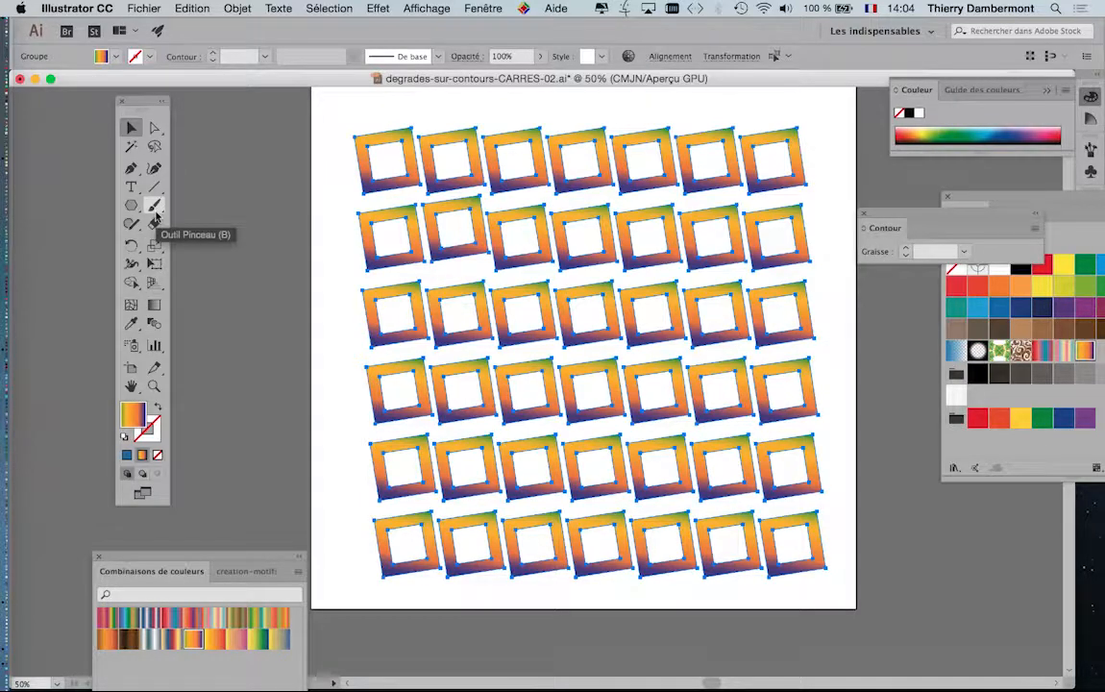
- Spread the gradient diagonally across all the squares, from the upper-left one to the lower-right one, with the Gradient tool, and deselect them
{"action": "left_click", "coordinate": [156, 306]}
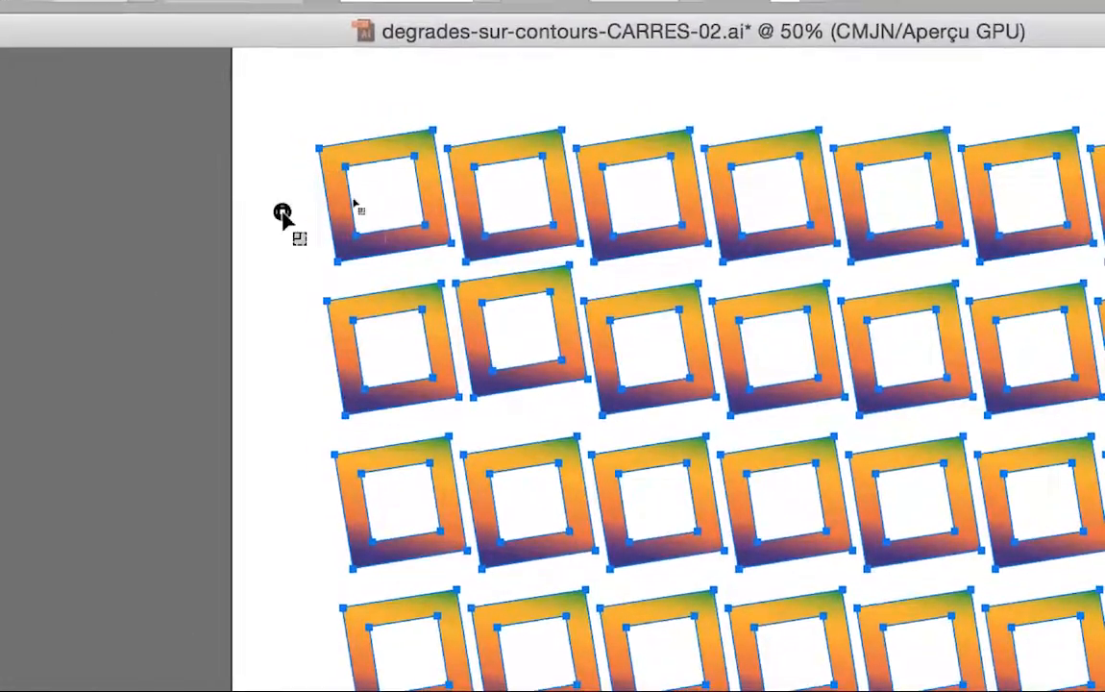
{"action": "left_click_drag", "start_coordinate": [283, 212], "coordinate": [618, 452]}
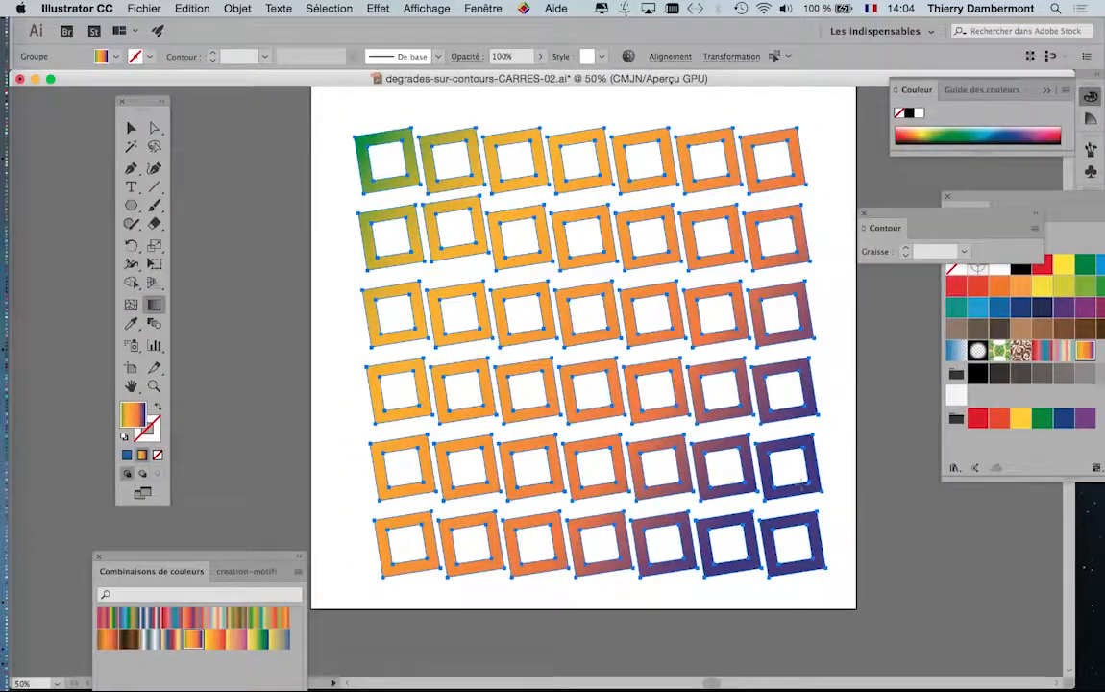
{"action": "left_click", "coordinate": [131, 127]}
{"action": "left_click", "coordinate": [230, 207]}
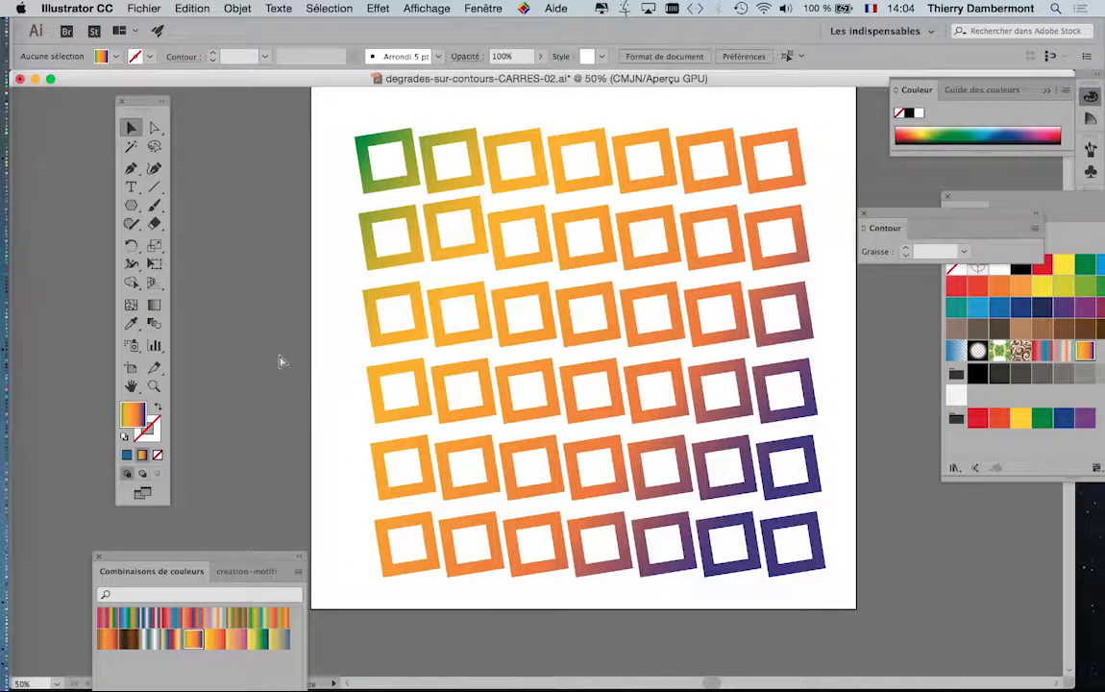
- Select all the squares of the grid and group them
{"action": "left_click_drag", "start_coordinate": [340, 96], "coordinate": [835, 598]}
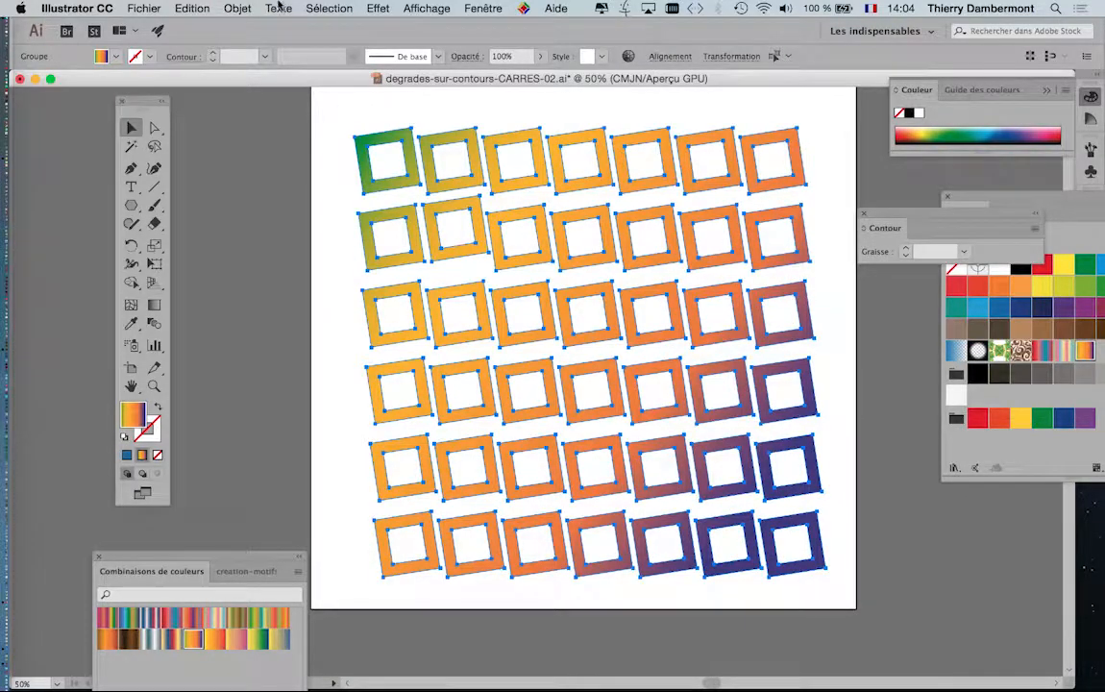
{"action": "left_click", "coordinate": [237, 9]}
{"action": "left_click", "coordinate": [245, 64]}
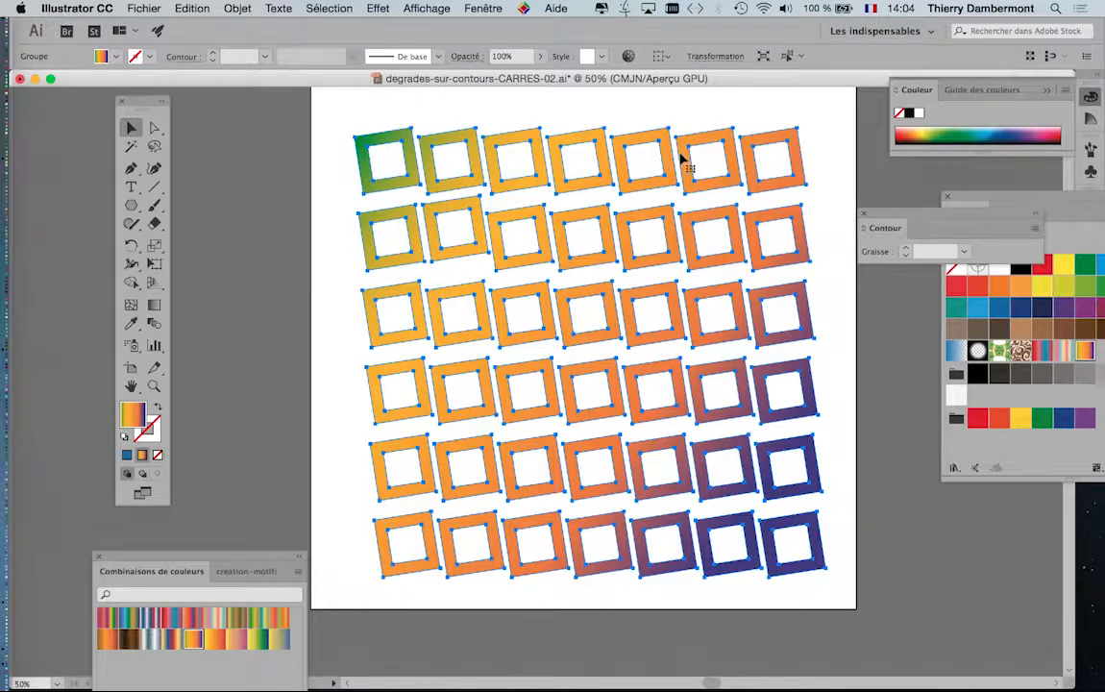
- Show the document's layers, expand Calque 1 and target the group of squares inside it
{"action": "left_click", "coordinate": [500, 8]}
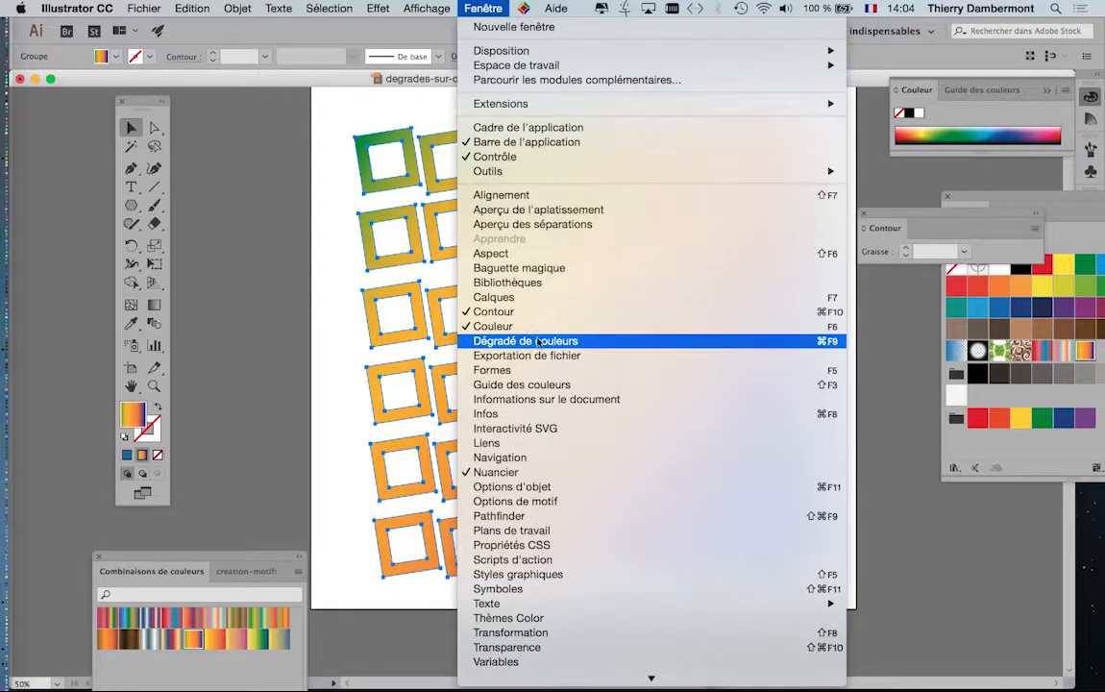
{"action": "left_click", "coordinate": [495, 297]}
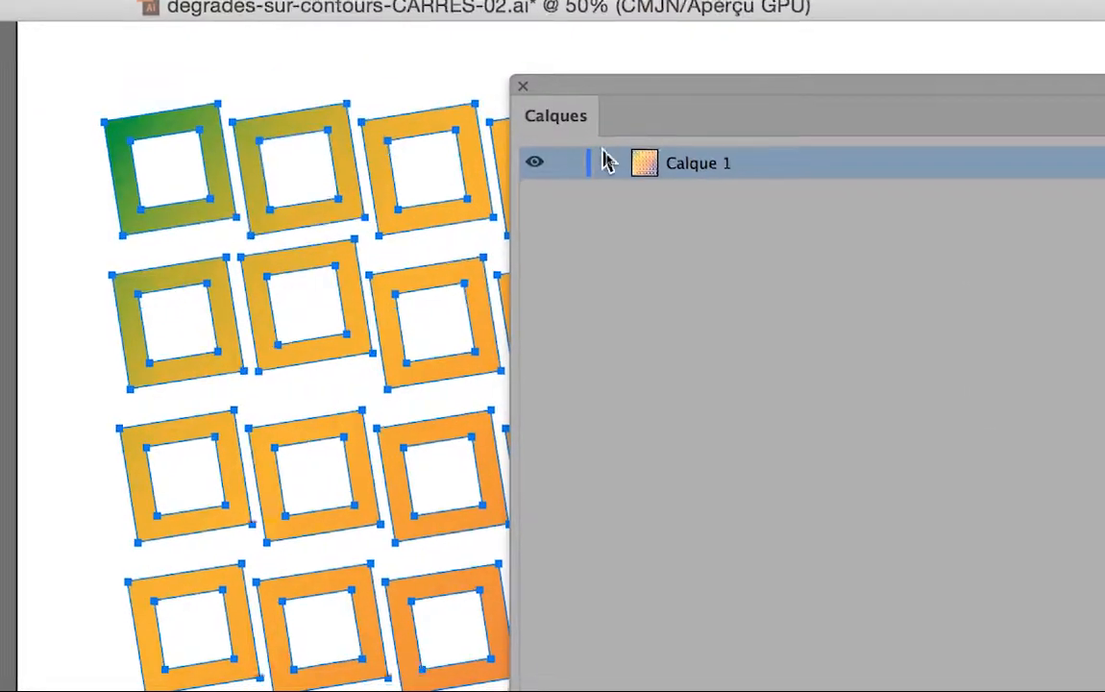
{"action": "left_click", "coordinate": [607, 163]}
{"action": "left_click", "coordinate": [734, 200]}
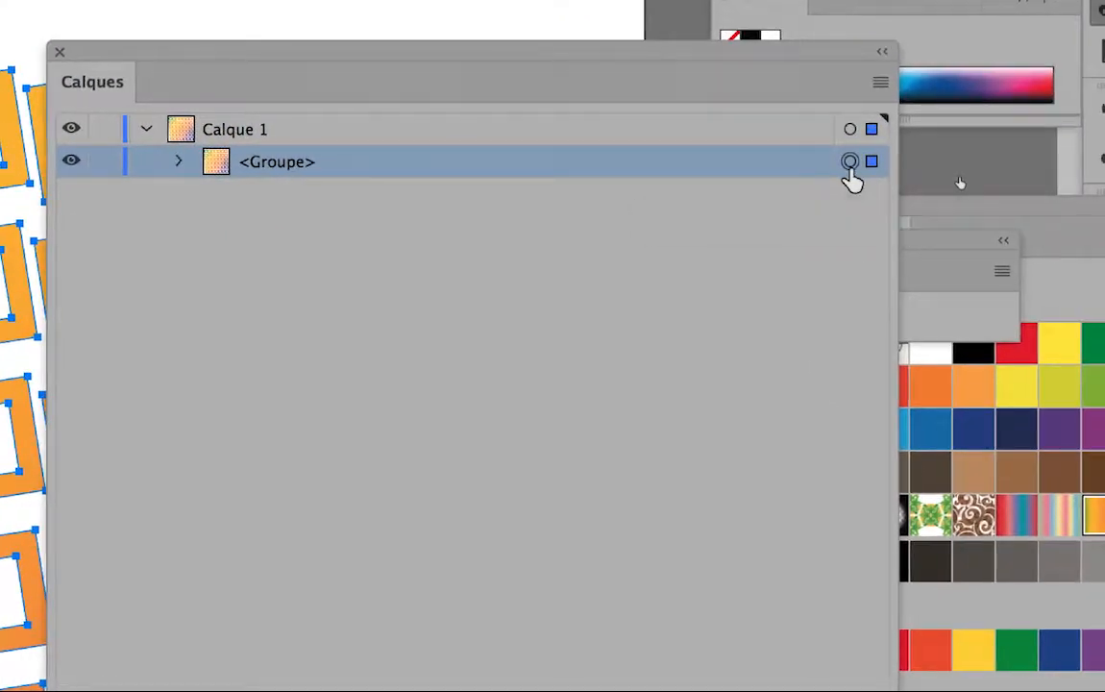
{"action": "left_click", "coordinate": [850, 165]}
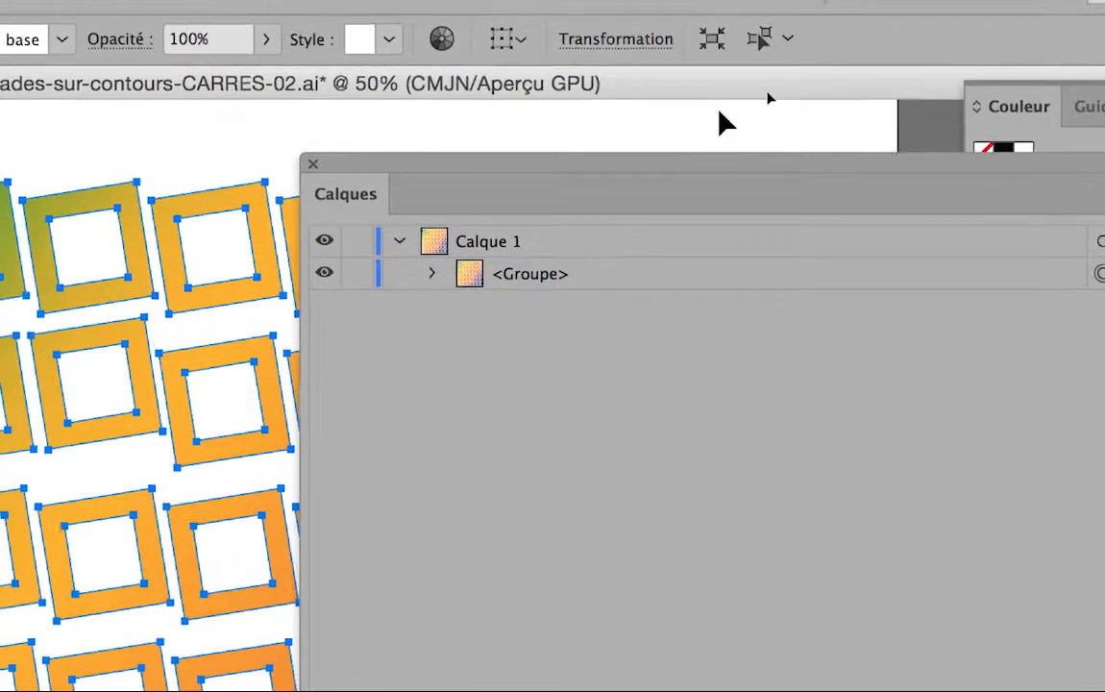
{"action": "left_click", "coordinate": [469, 18]}
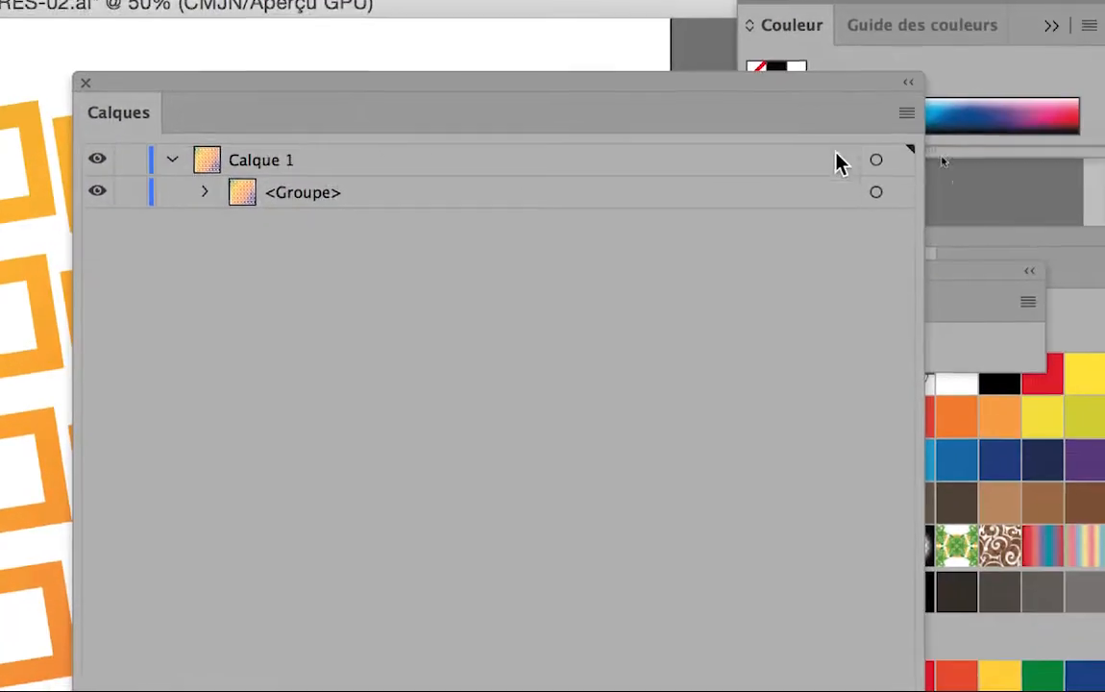
{"action": "left_click", "coordinate": [855, 167]}
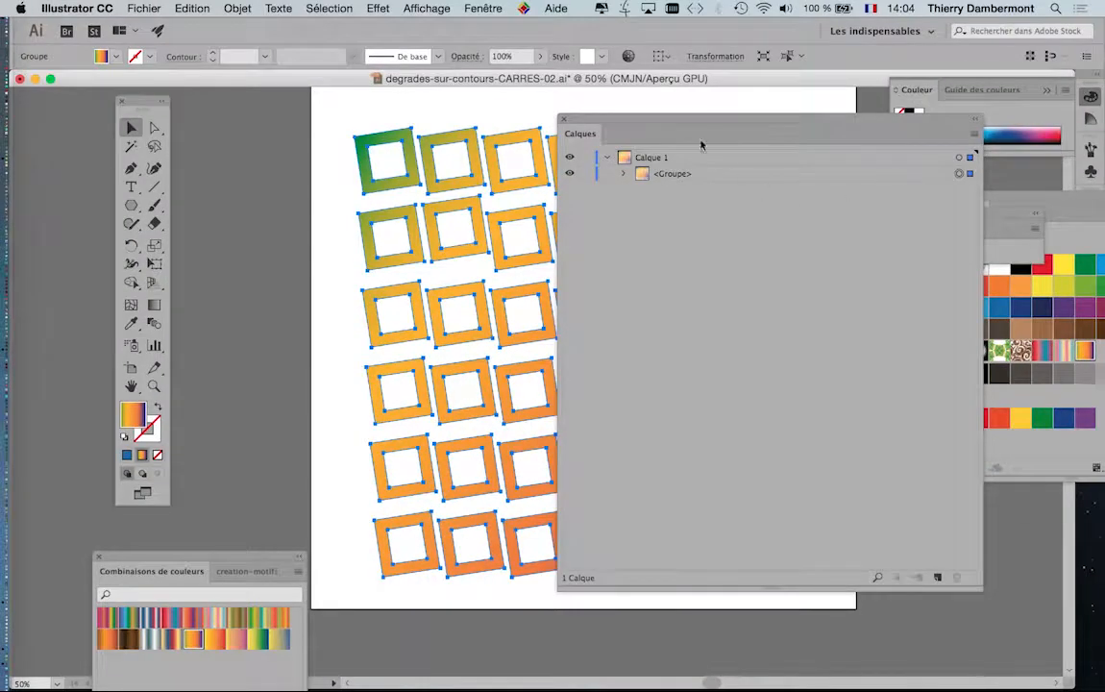
- Start a drop shadow (Ombre portée) effect on the whole group of squares, with the full grid in view and the preview enabled
{"action": "left_click_drag", "start_coordinate": [642, 121], "coordinate": [785, 139]}
{"action": "left_click_drag", "start_coordinate": [594, 209], "coordinate": [455, 195]}
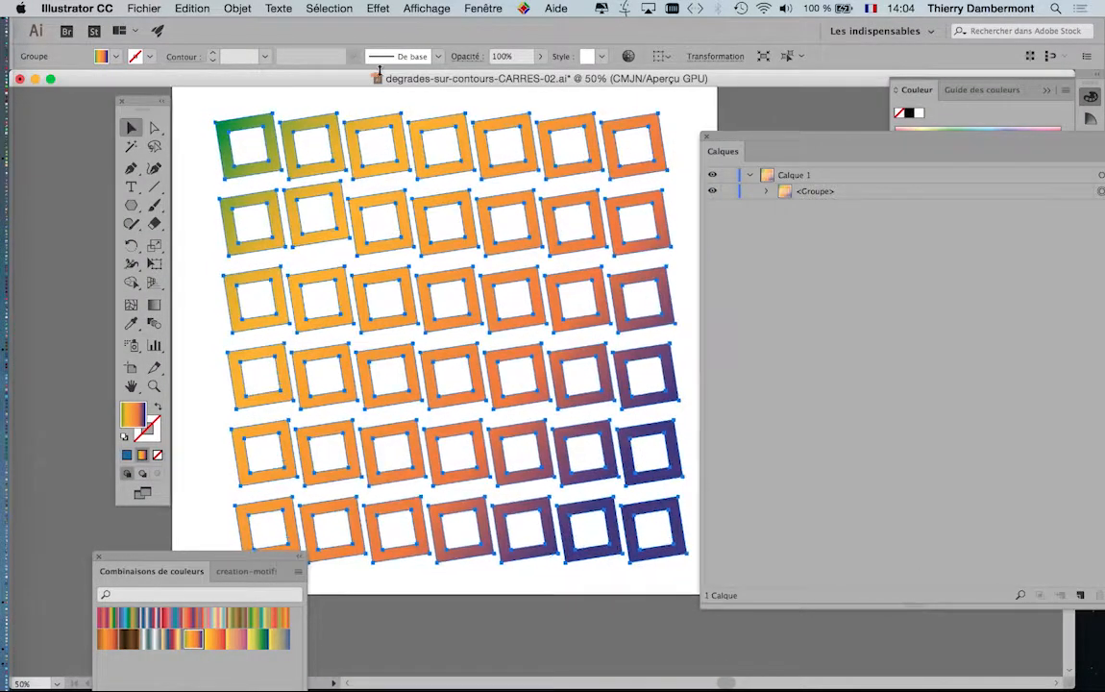
{"action": "left_click", "coordinate": [379, 6]}
{"action": "mouse_move", "coordinate": [423, 206]}
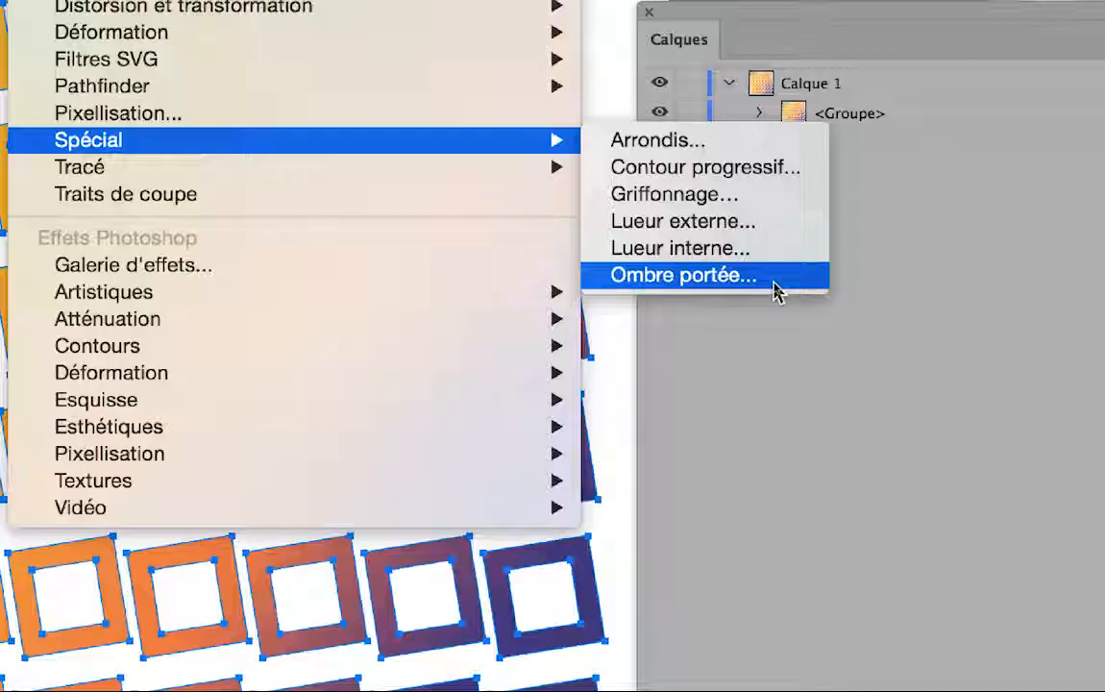
{"action": "left_click", "coordinate": [774, 281]}
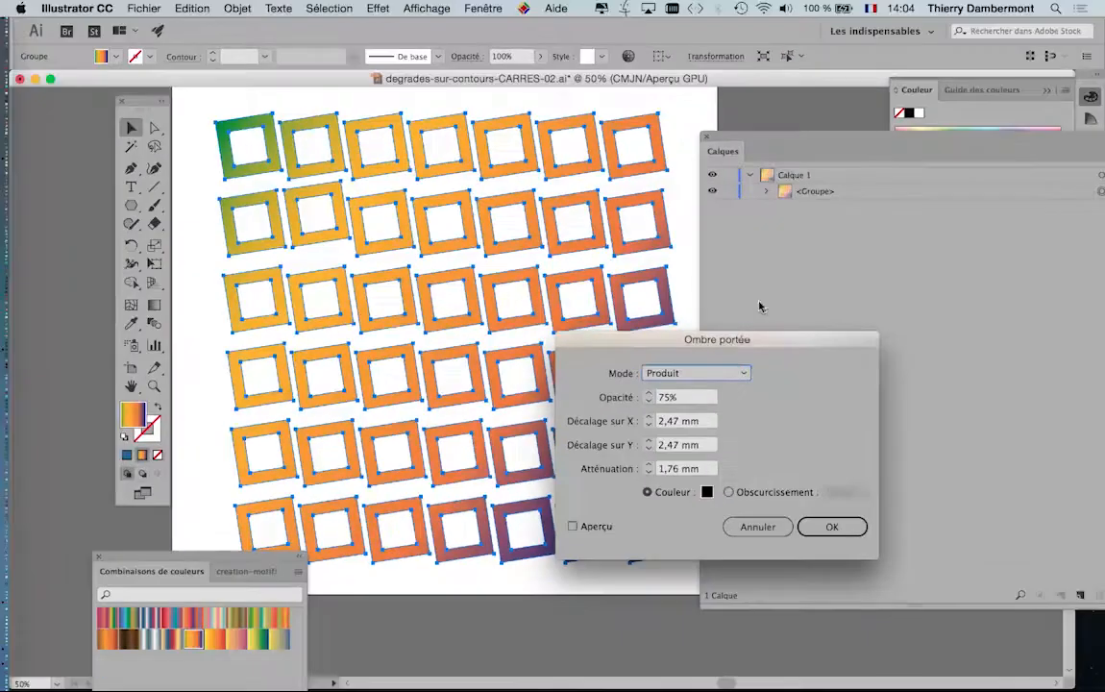
{"action": "left_click", "coordinate": [605, 527]}
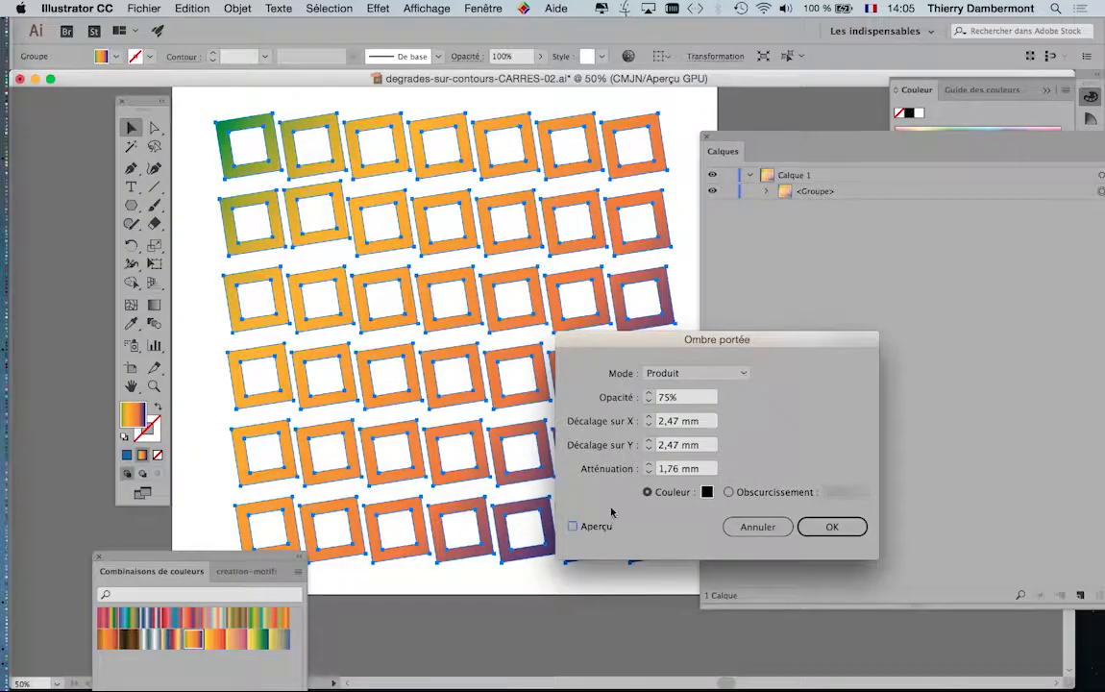
{"action": "left_click", "coordinate": [605, 526]}
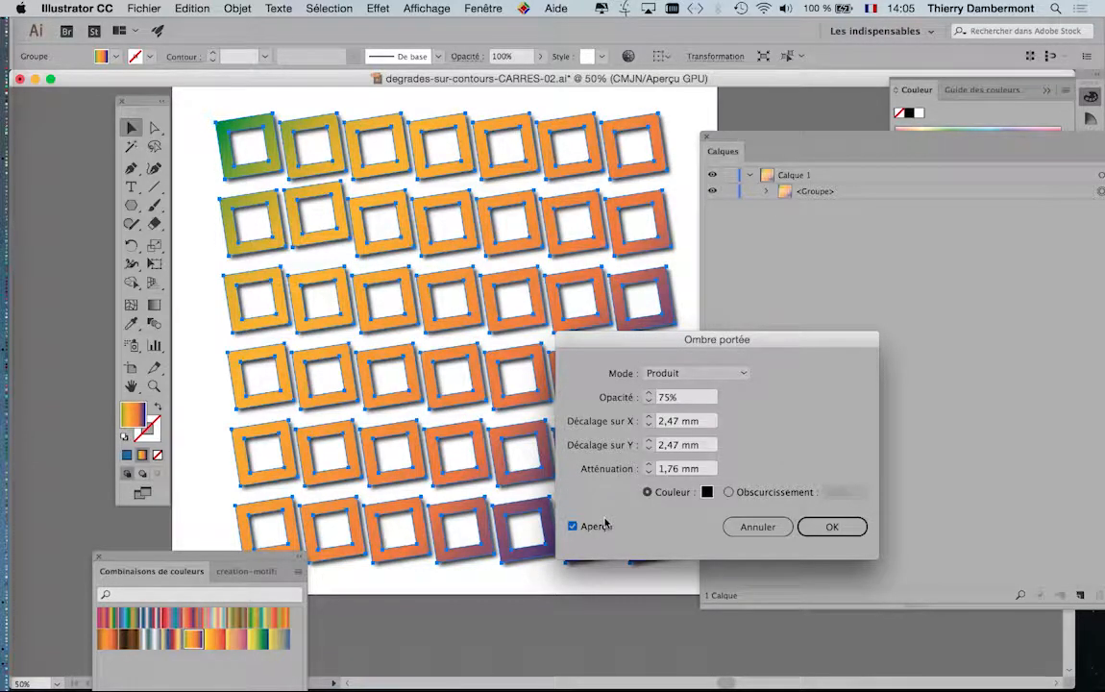
{"action": "left_click", "coordinate": [378, 8]}
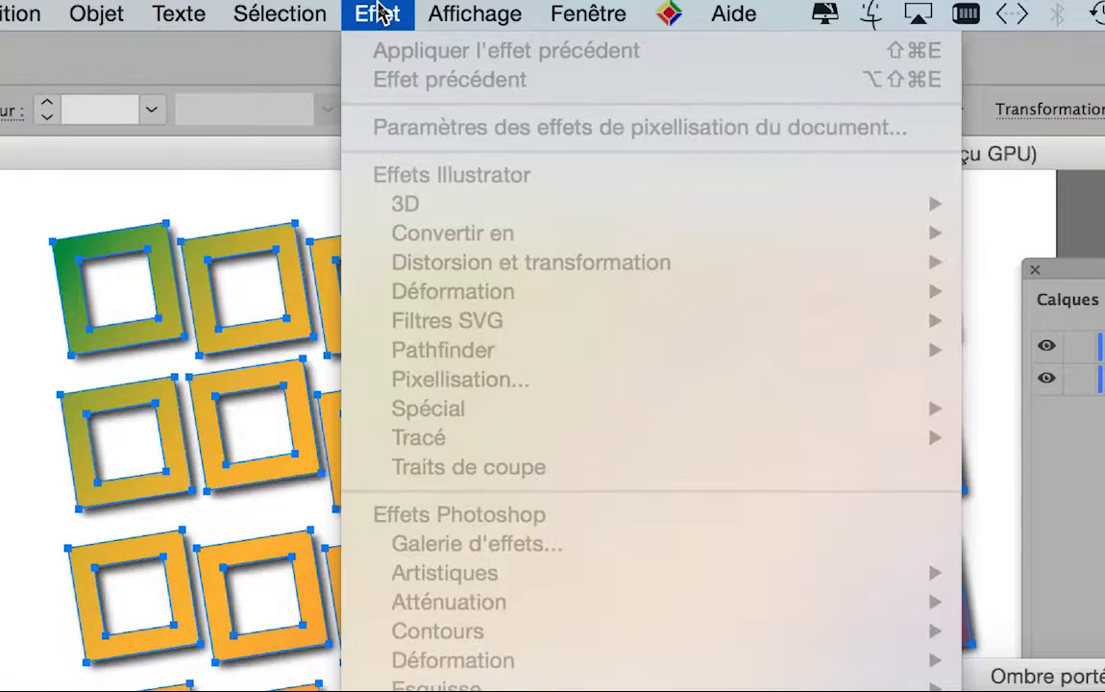
{"action": "mouse_move", "coordinate": [428, 7]}
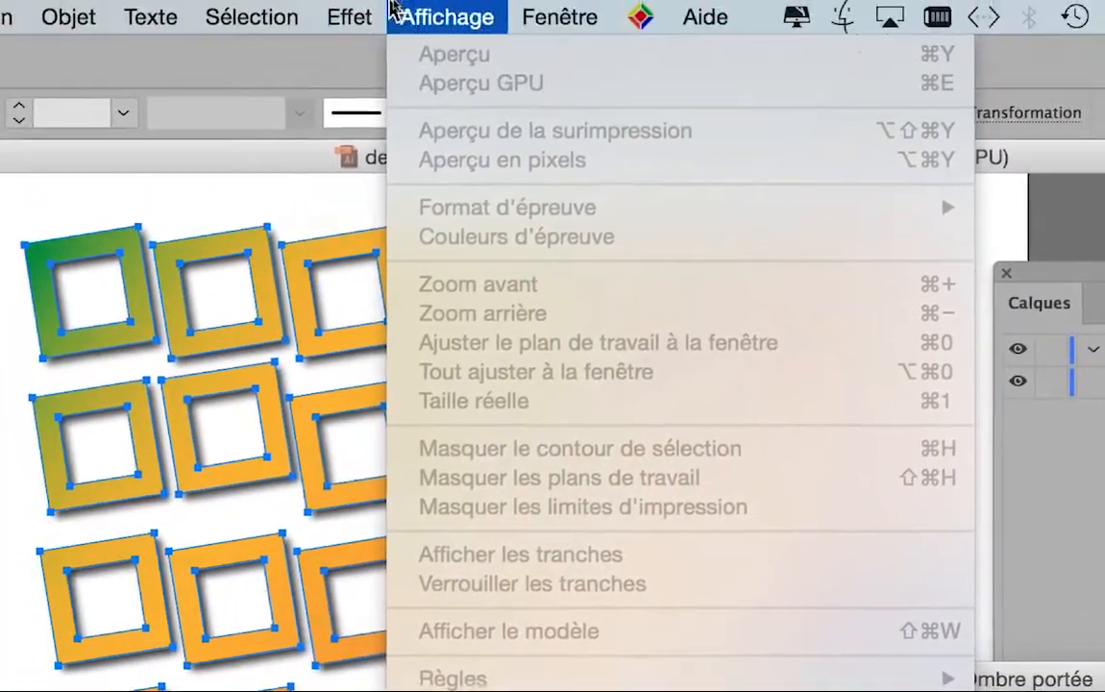
{"action": "mouse_move", "coordinate": [337, 2]}
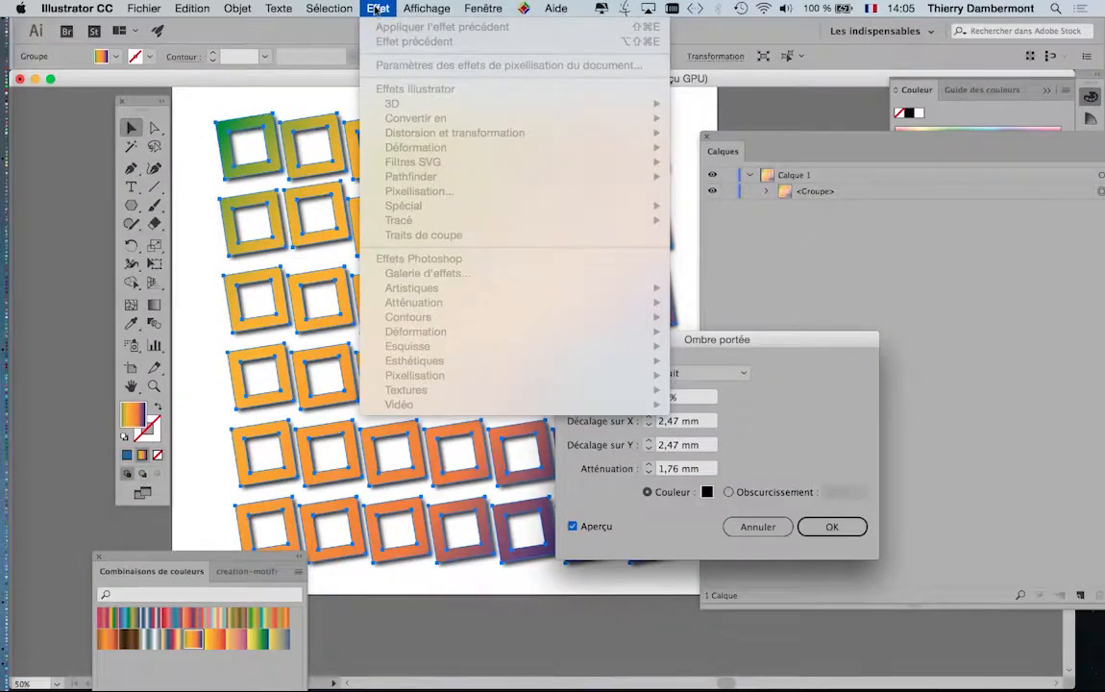
{"action": "left_click", "coordinate": [376, 9]}
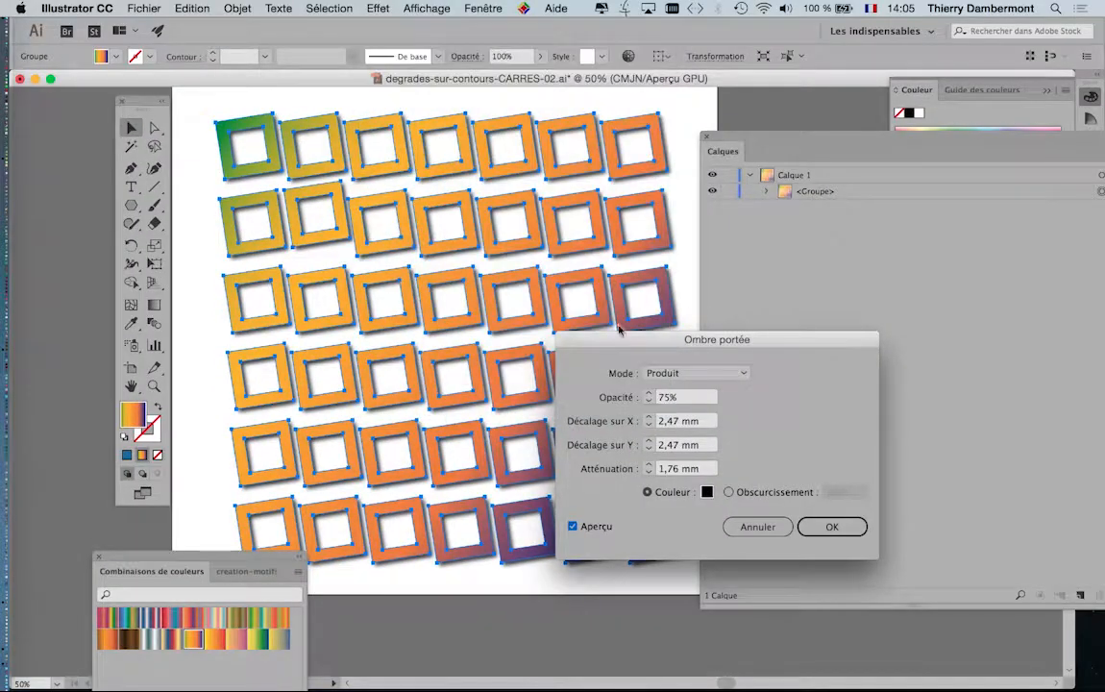
- Set the drop shadow's opacity to 40% and apply the effect to the group
{"action": "left_click_drag", "start_coordinate": [618, 332], "coordinate": [713, 222]}
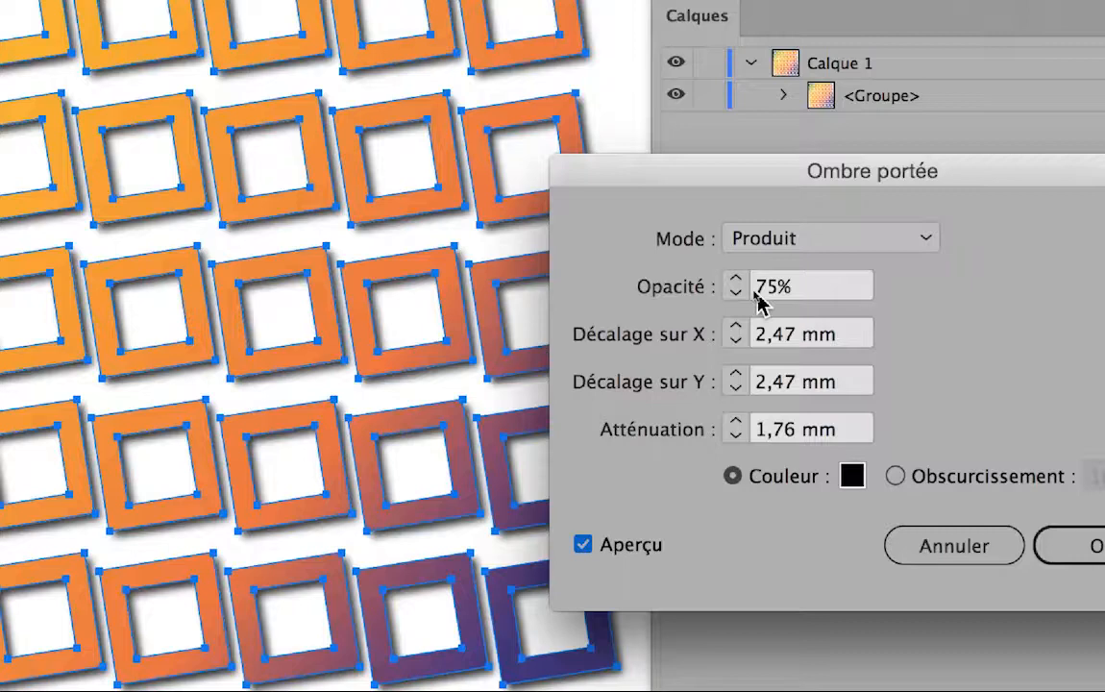
{"action": "double_click", "coordinate": [761, 288]}
{"action": "type", "text": "40"}
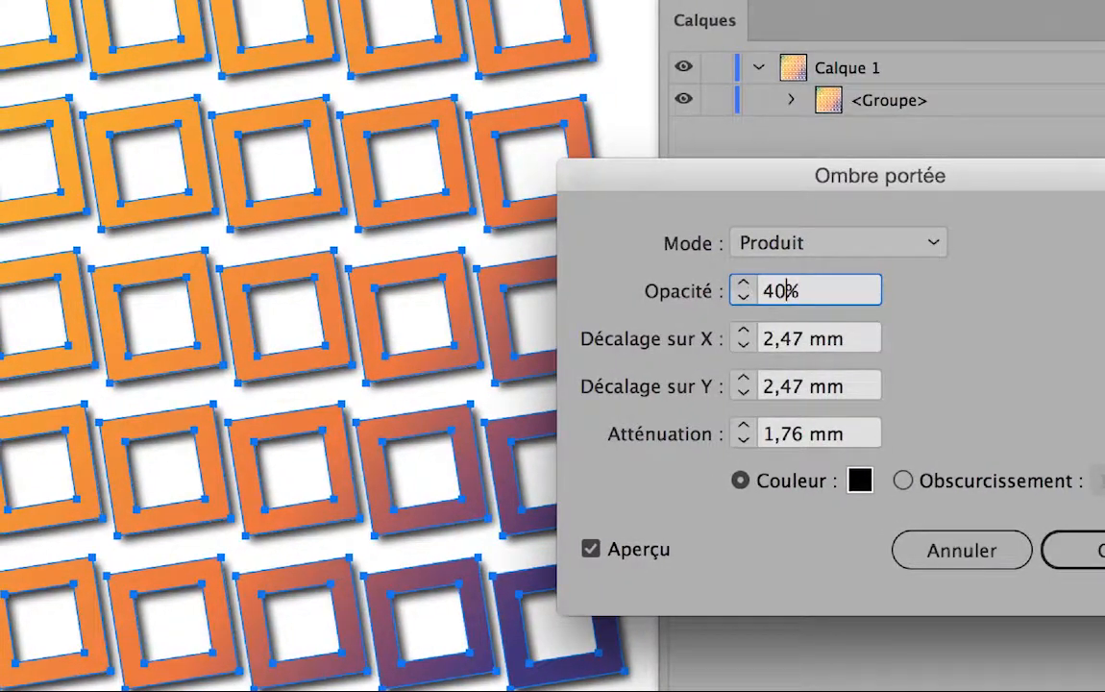
{"action": "key", "text": "Tab"}
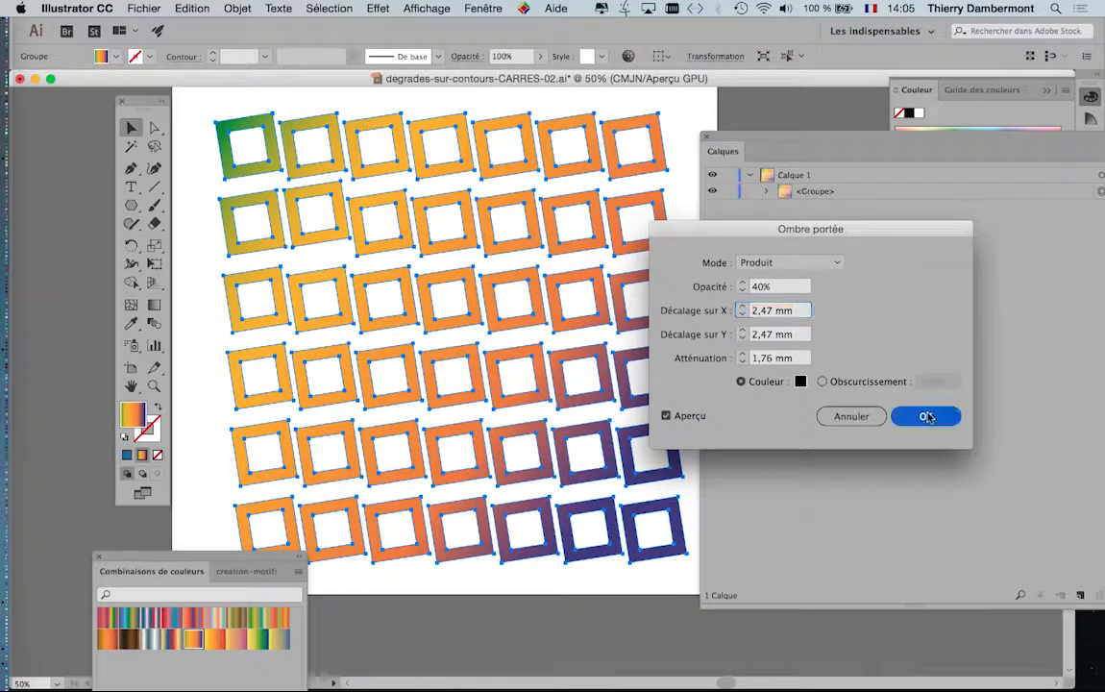
{"action": "left_click", "coordinate": [926, 417]}
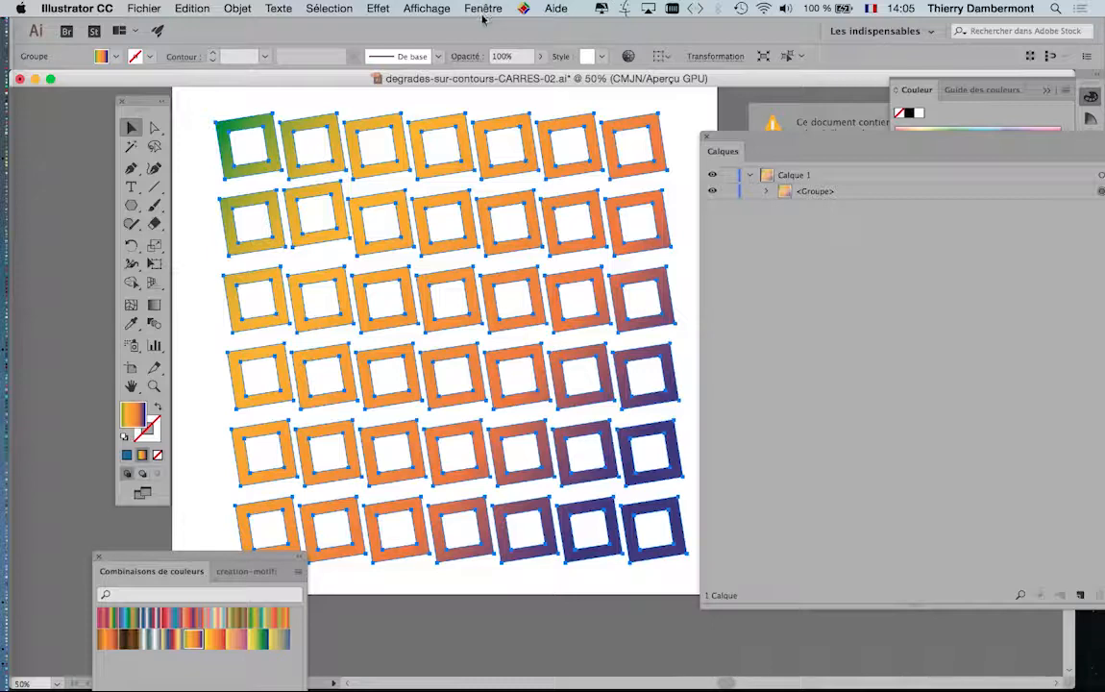
- Show the appearance attributes (Aspect) of the selected group
{"action": "scroll", "coordinate": [504, 146], "scroll_direction": "up", "scroll_amount": 1}
{"action": "scroll", "coordinate": [503, 145], "scroll_direction": "down", "scroll_amount": 1}
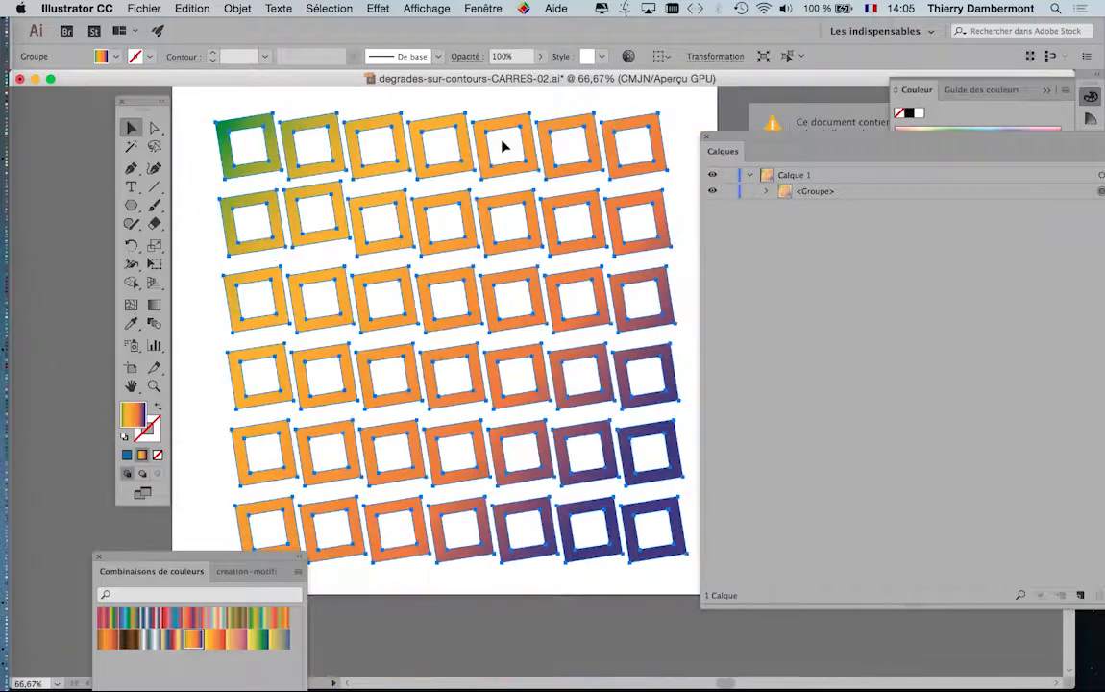
{"action": "left_click", "coordinate": [483, 8]}
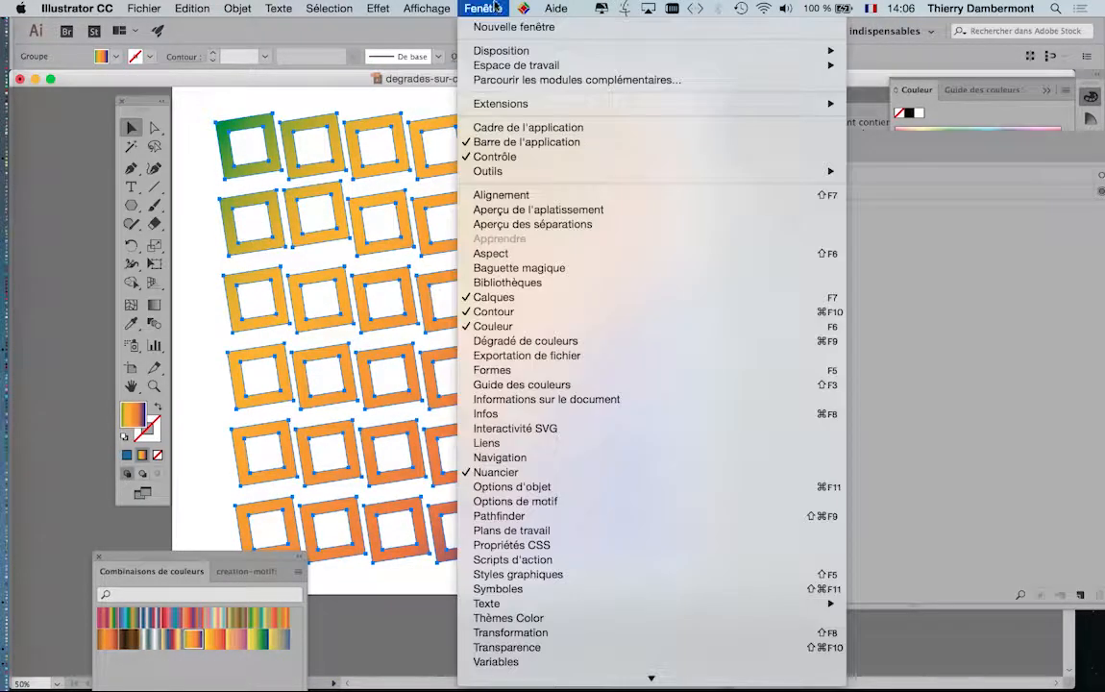
{"action": "left_click", "coordinate": [534, 256]}
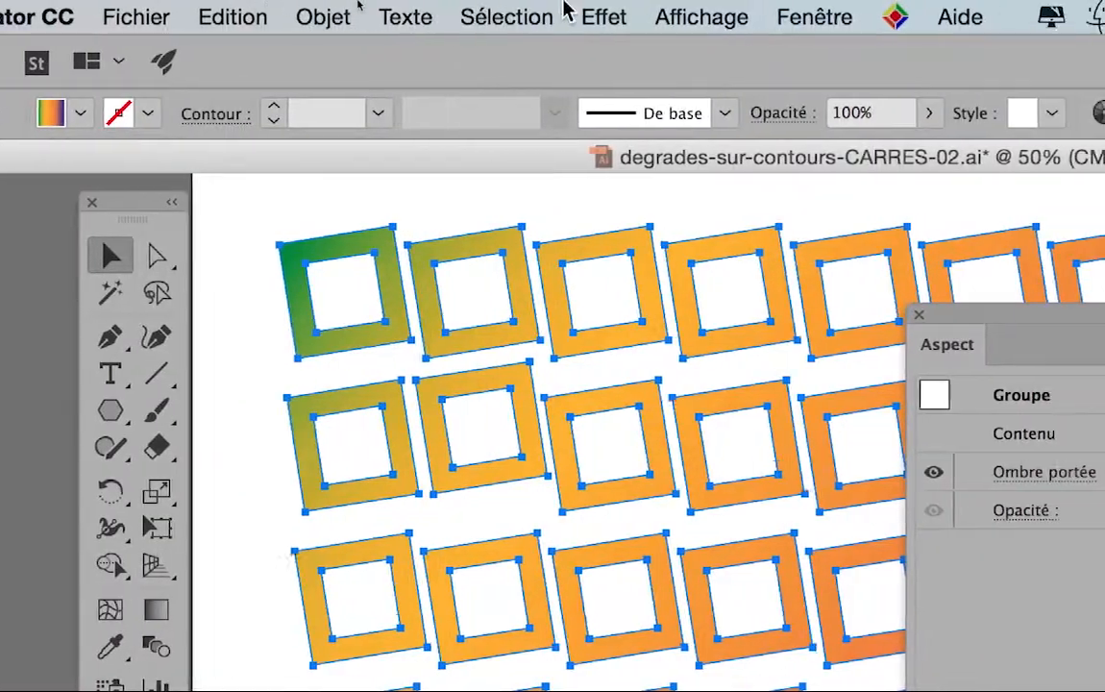
- Set the document's raster effects resolution to Ecran (72 ppp) and confirm
{"action": "left_click", "coordinate": [577, 14]}
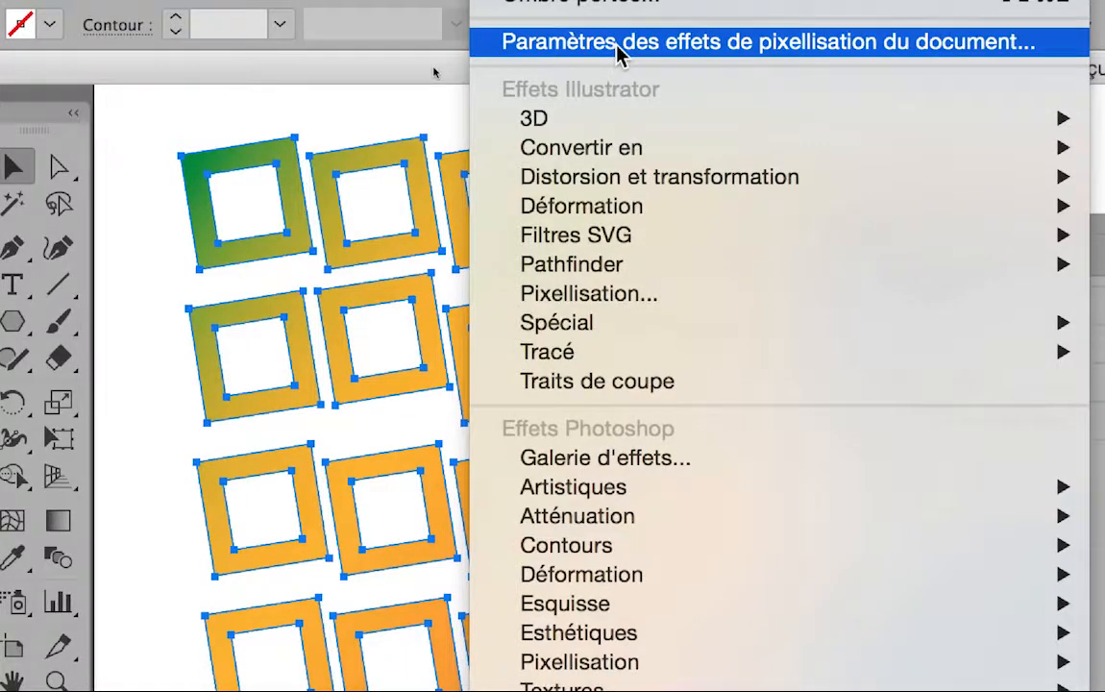
{"action": "left_click", "coordinate": [618, 44]}
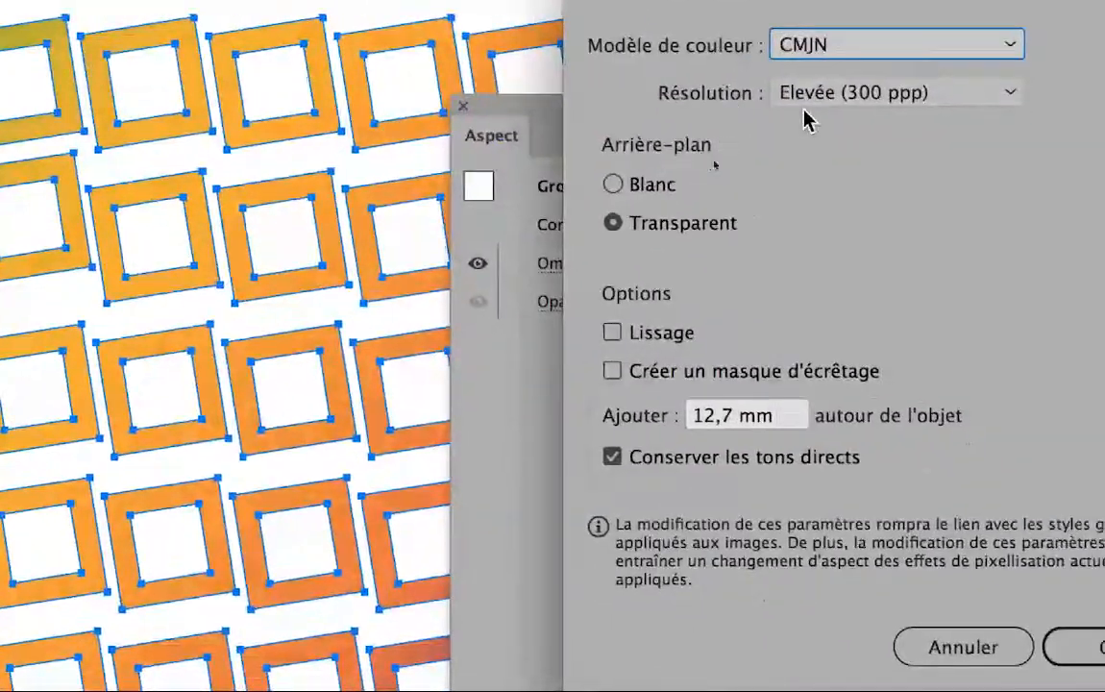
{"action": "left_click", "coordinate": [894, 93]}
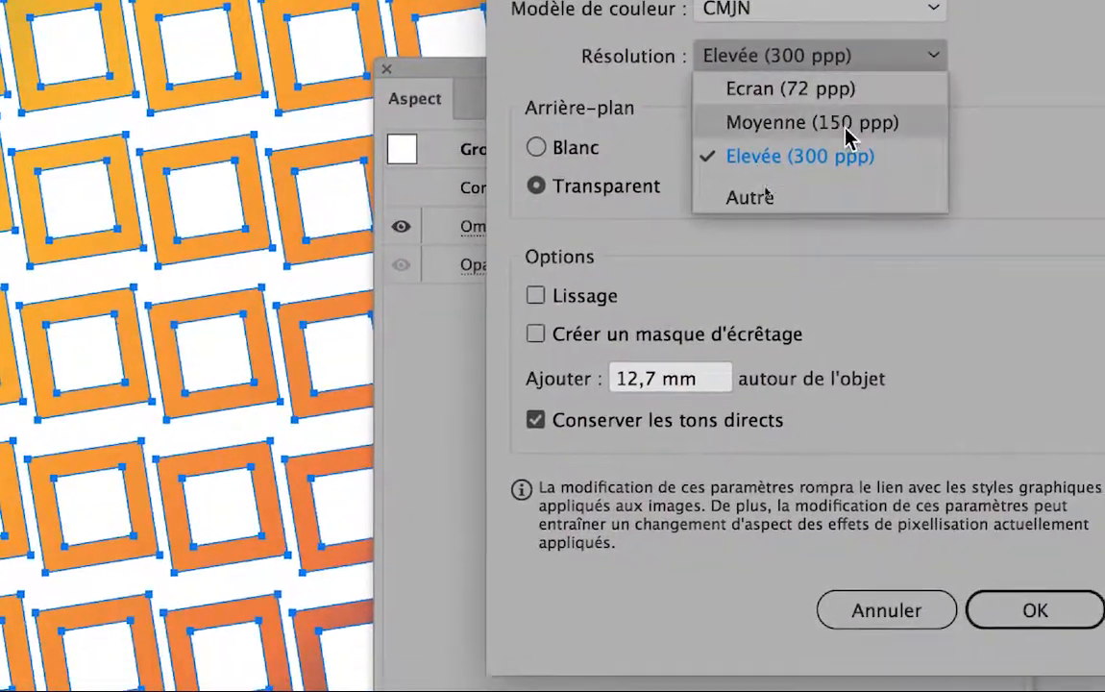
{"action": "left_click", "coordinate": [847, 100]}
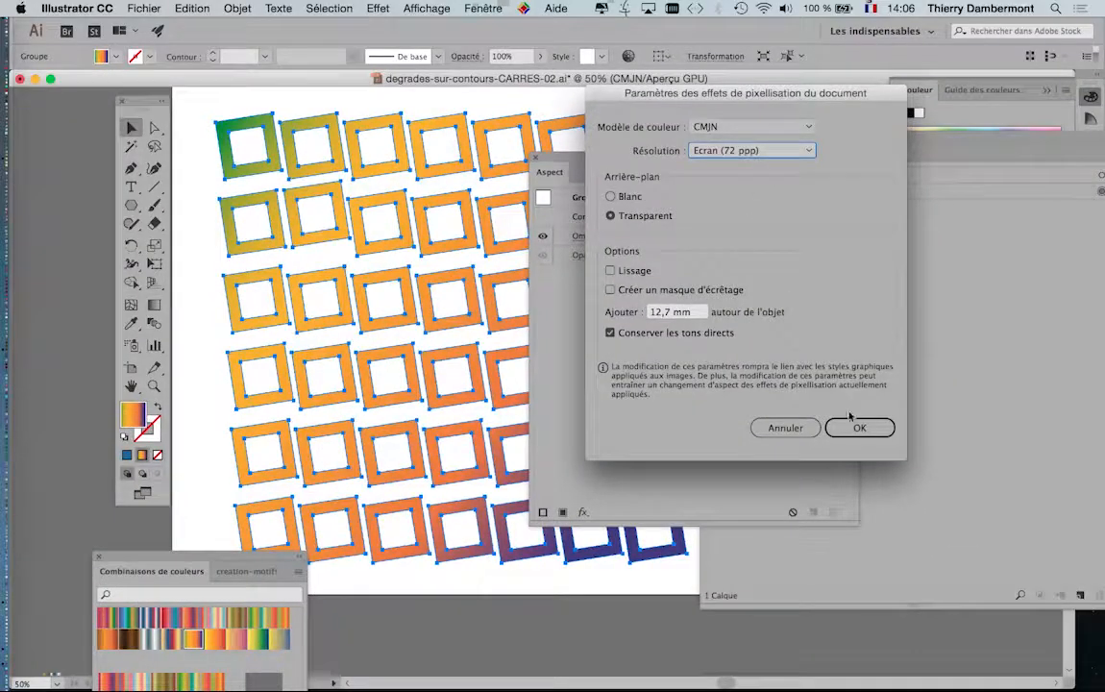
{"action": "left_click", "coordinate": [1021, 630]}
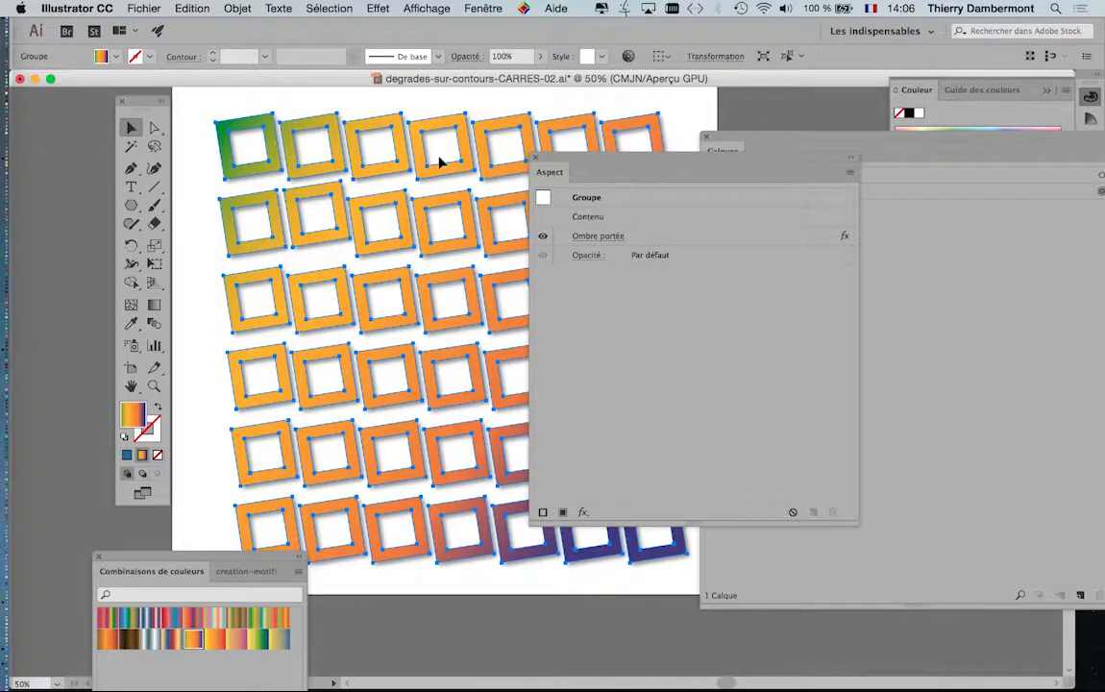
- Reopen the group's drop shadow effect for editing, raise its opacity to 50% and enable the preview
{"action": "scroll", "coordinate": [440, 161], "scroll_direction": "up", "scroll_amount": 2}
{"action": "scroll", "coordinate": [441, 161], "scroll_direction": "up", "scroll_amount": 1}
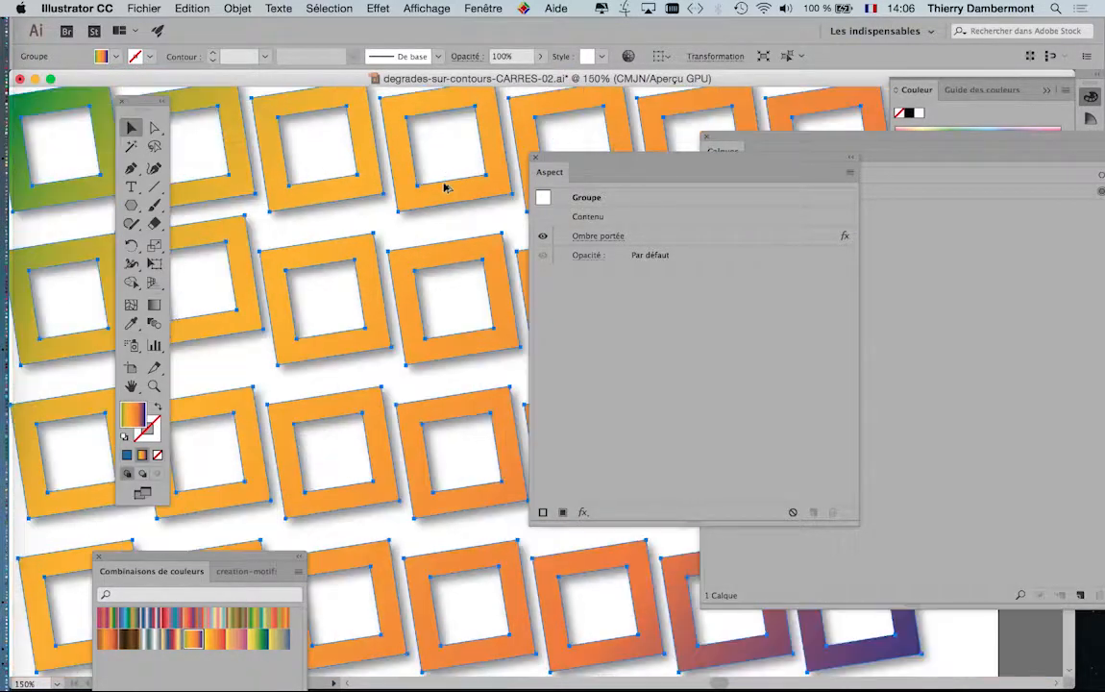
{"action": "scroll", "coordinate": [444, 178], "scroll_direction": "down", "scroll_amount": 1}
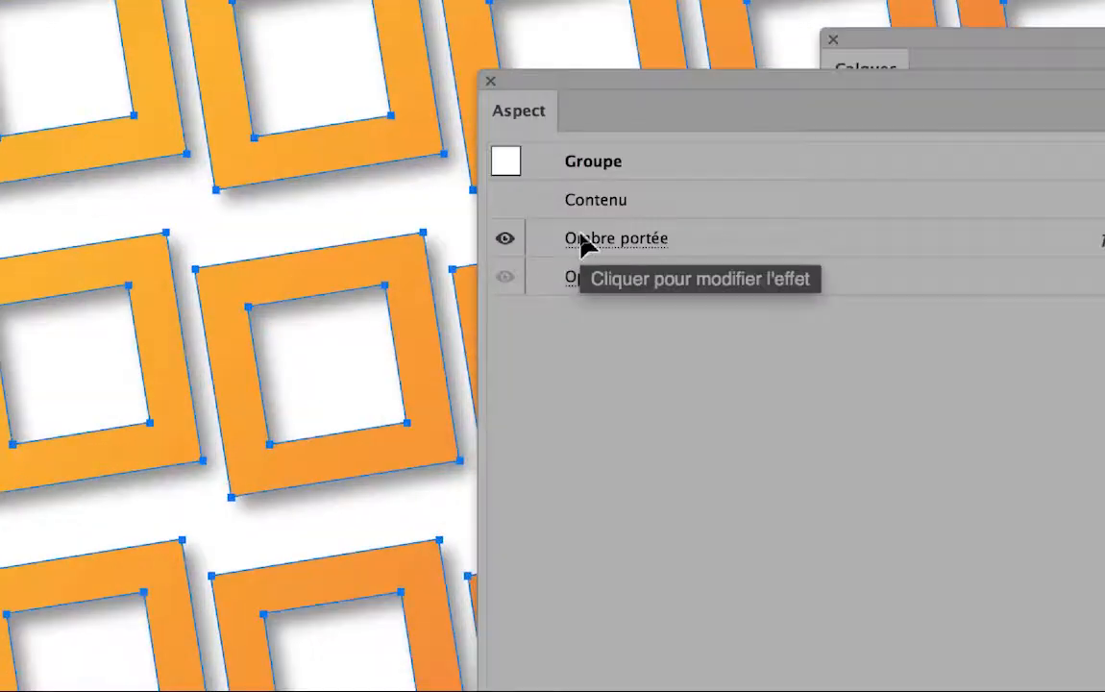
{"action": "left_click", "coordinate": [582, 241]}
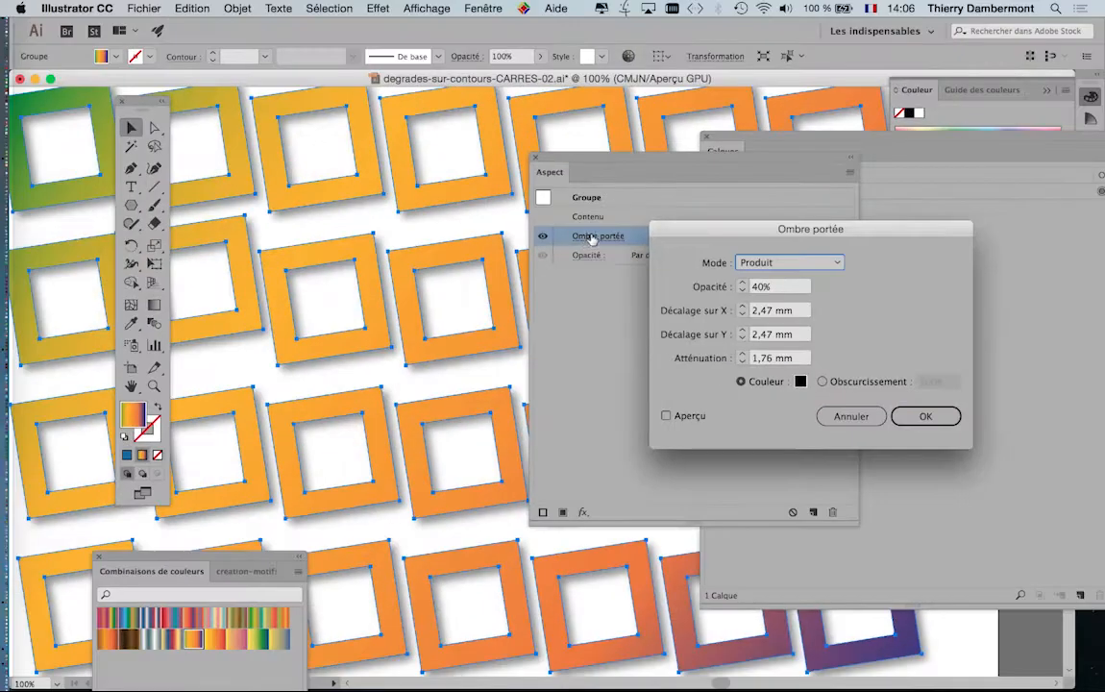
{"action": "left_click_drag", "start_coordinate": [741, 228], "coordinate": [696, 338]}
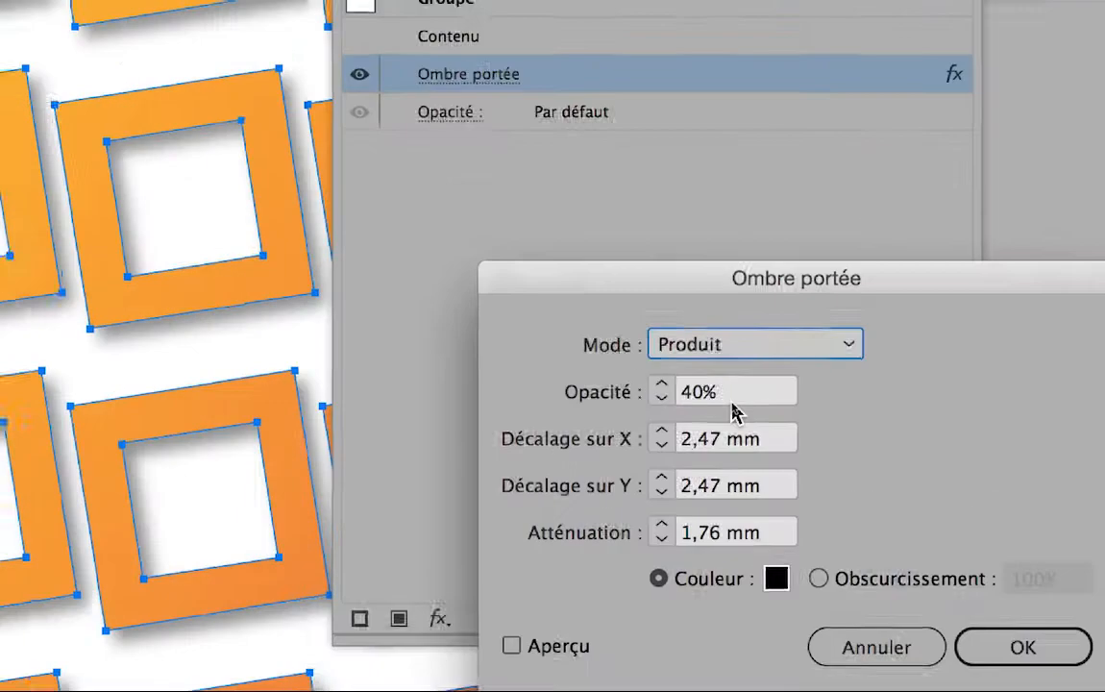
{"action": "left_click", "coordinate": [661, 385]}
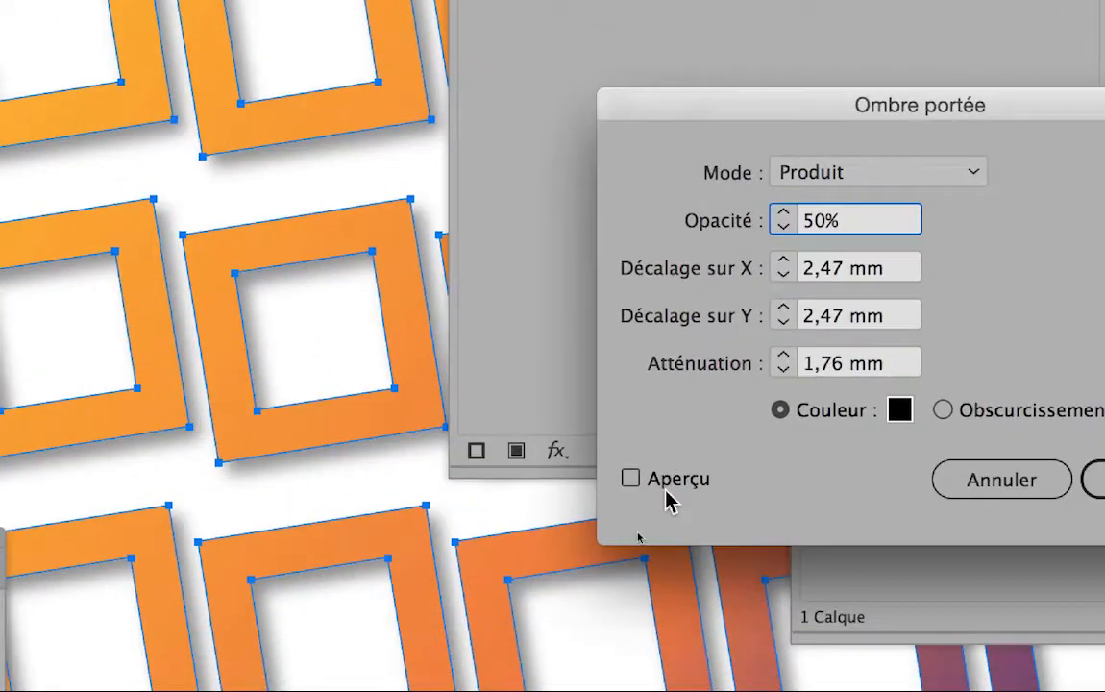
{"action": "left_click", "coordinate": [552, 660]}
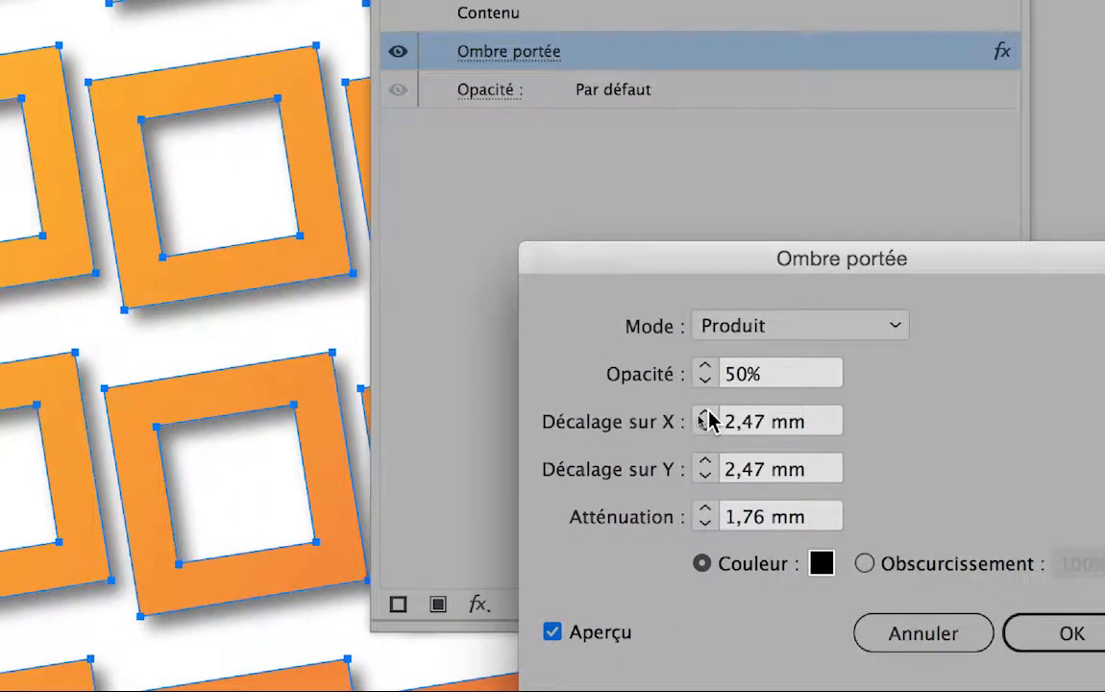
- Set the drop shadow's X and Y offsets to 5 mm each
{"action": "key", "text": "Tab"}
{"action": "type", "text": "3 mm"}
{"action": "left_click", "coordinate": [710, 411]}
{"action": "left_click", "coordinate": [710, 411]}
{"action": "left_click", "coordinate": [702, 459]}
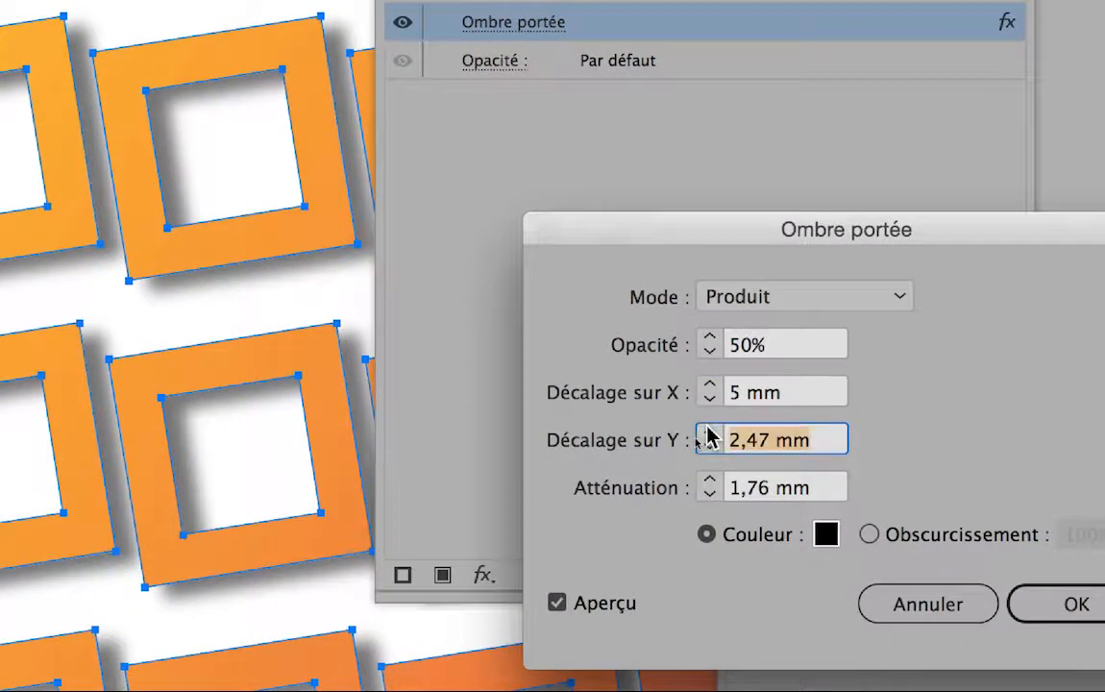
{"action": "left_click", "coordinate": [709, 433]}
{"action": "left_click", "coordinate": [709, 432]}
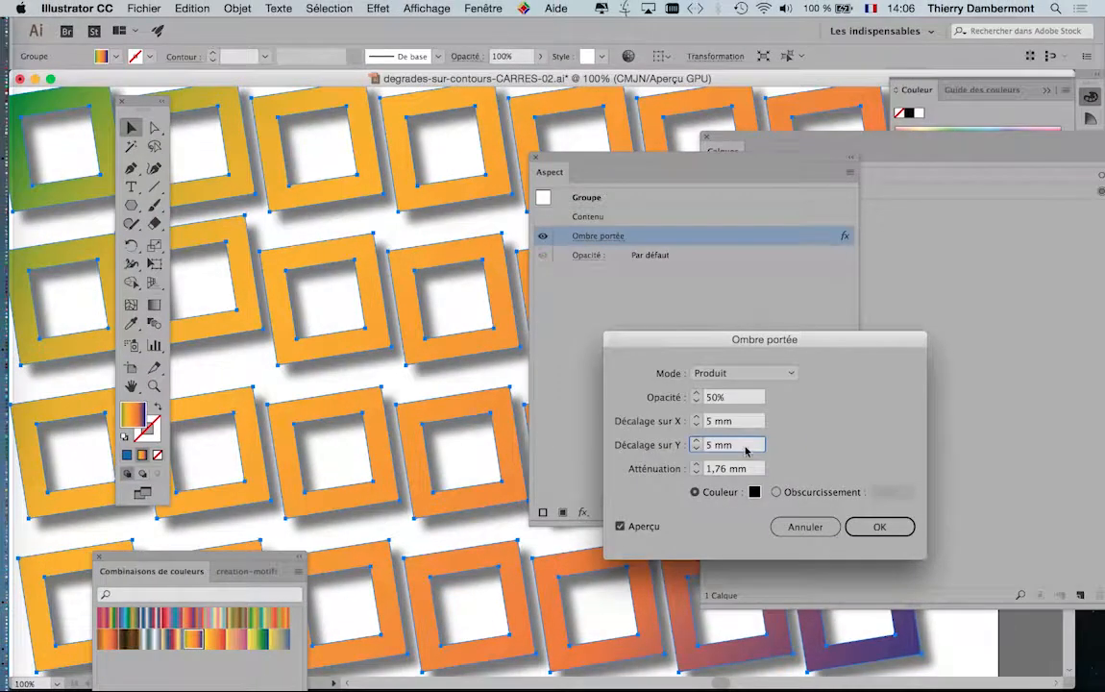
- Confirm the group's drop shadow settings and check the resolution in the document's raster effects settings
{"action": "left_click", "coordinate": [1075, 603]}
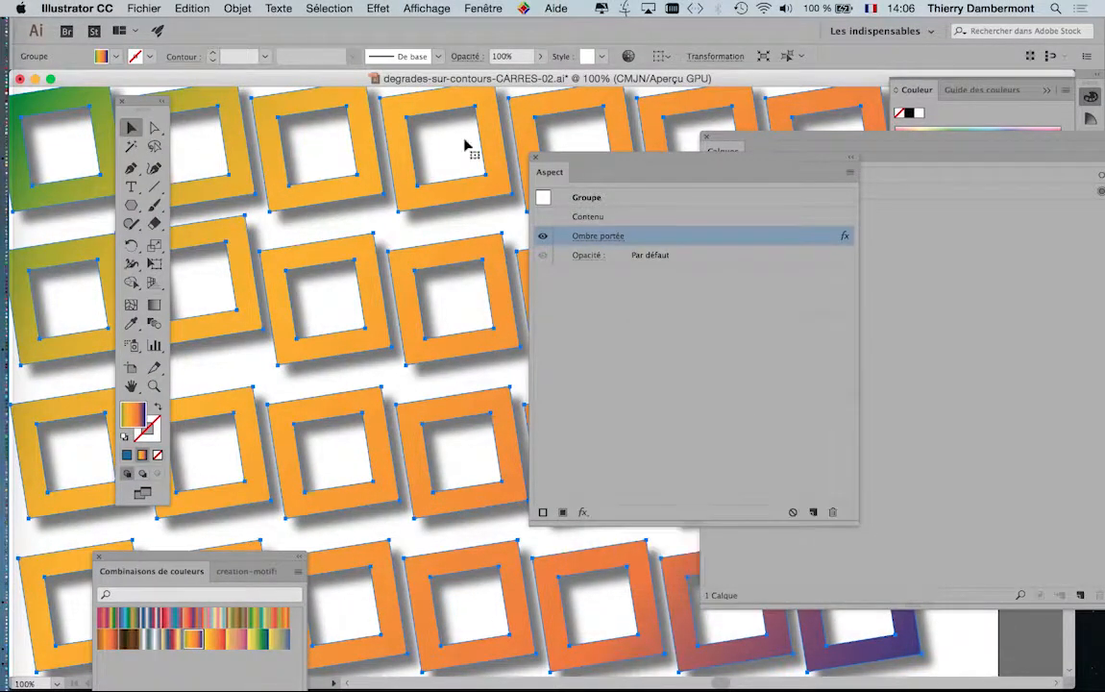
{"action": "left_click", "coordinate": [378, 9]}
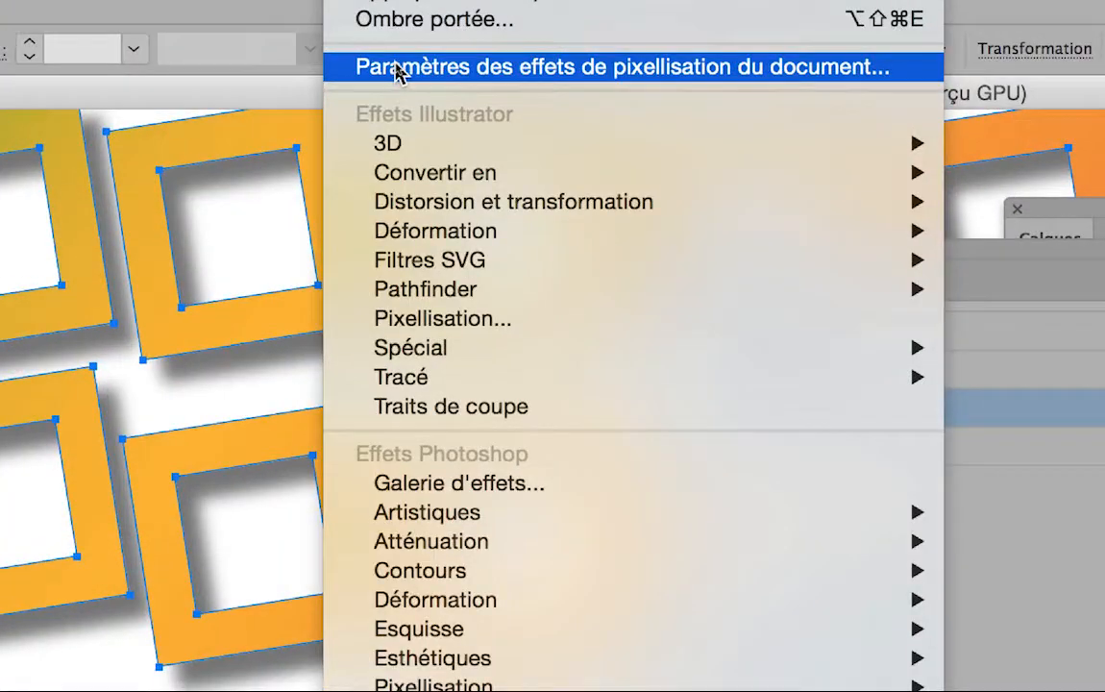
{"action": "left_click", "coordinate": [397, 67]}
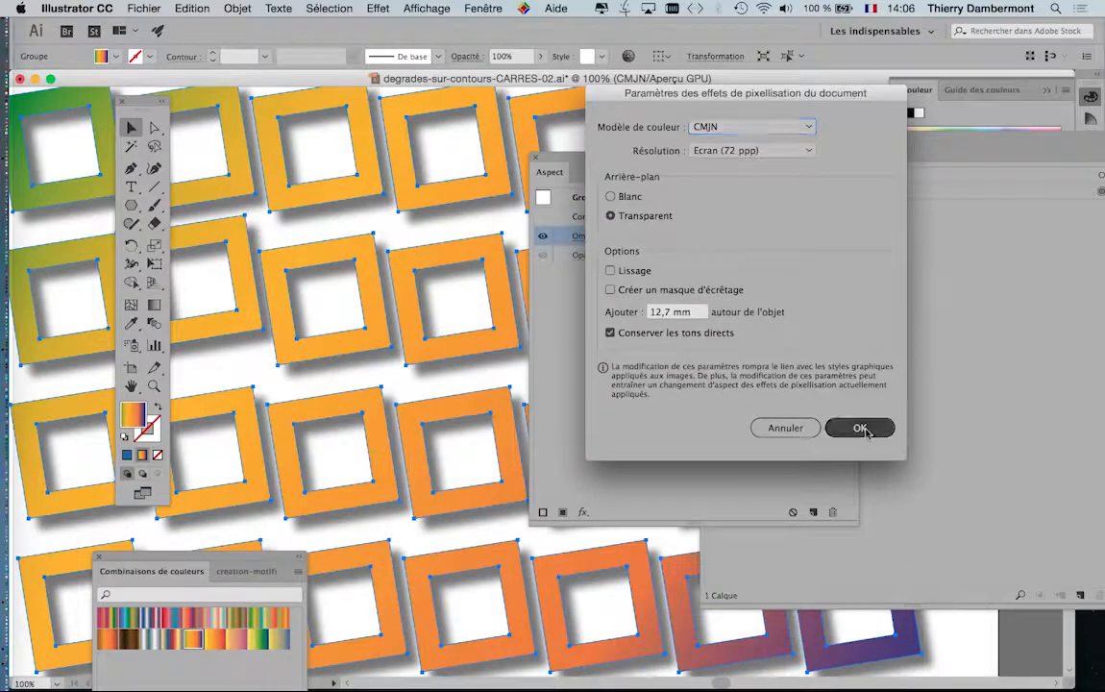
{"action": "left_click", "coordinate": [901, 675]}
- Examine the pixels in the drop shadow's soft edges between the squares at 1200% and 600% magnification
{"action": "scroll", "coordinate": [481, 332], "scroll_direction": "down", "scroll_amount": 2}
{"action": "scroll", "coordinate": [370, 269], "scroll_direction": "up", "scroll_amount": 5}
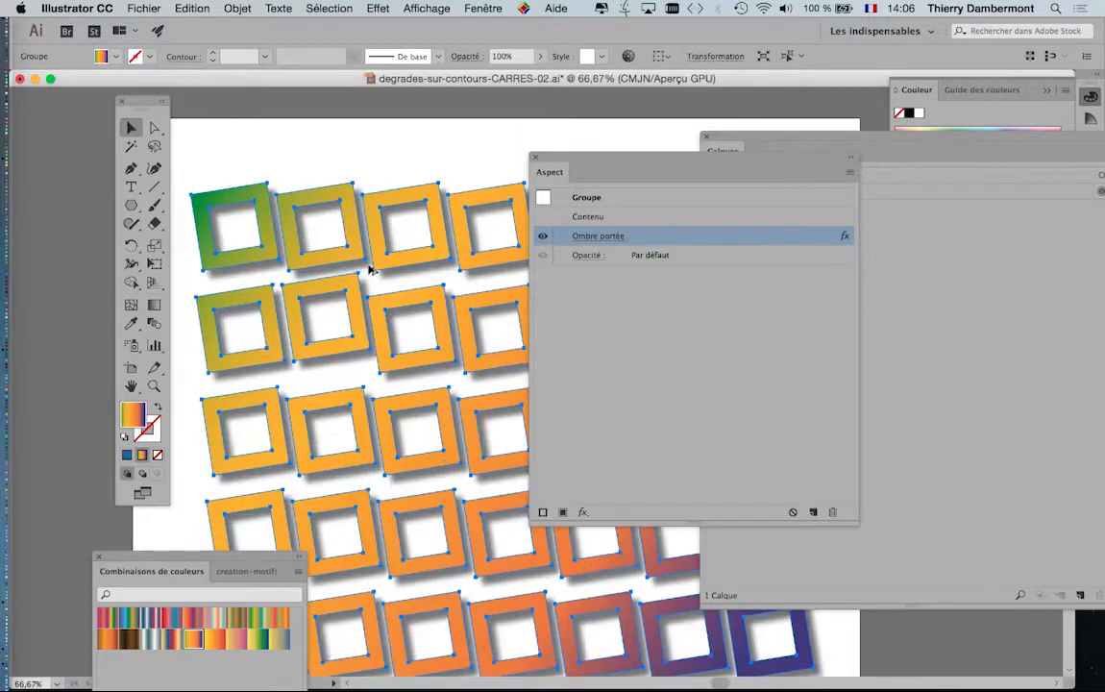
{"action": "scroll", "coordinate": [313, 261], "scroll_direction": "up", "scroll_amount": 4}
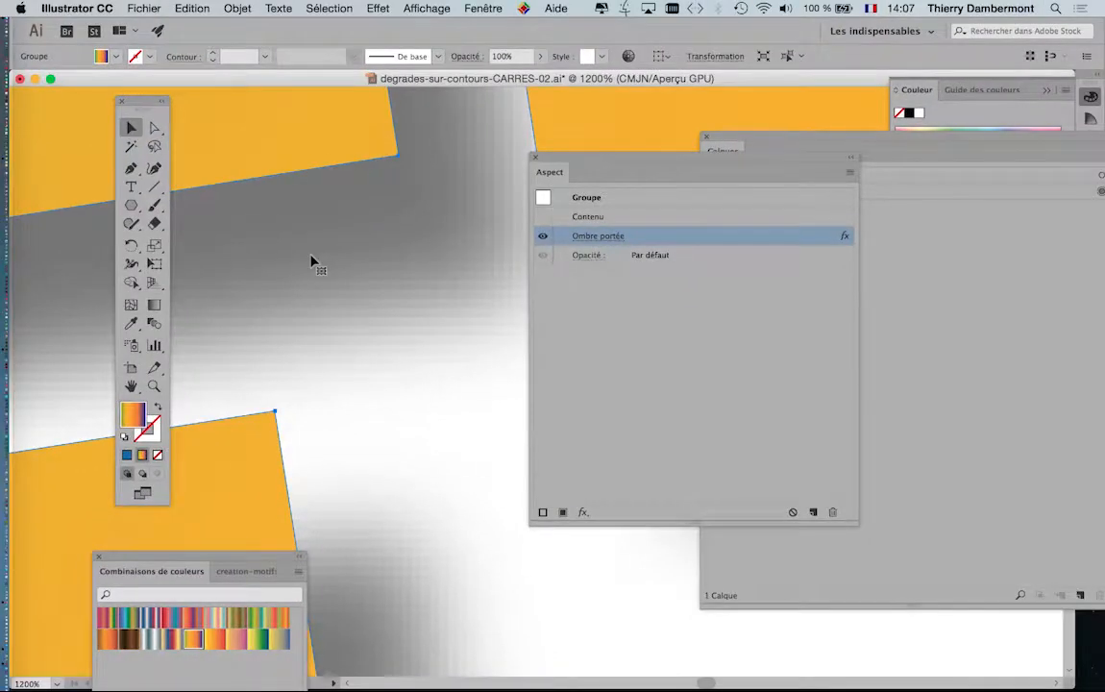
{"action": "key", "text": "super+minus"}
{"action": "key", "text": "super+minus"}
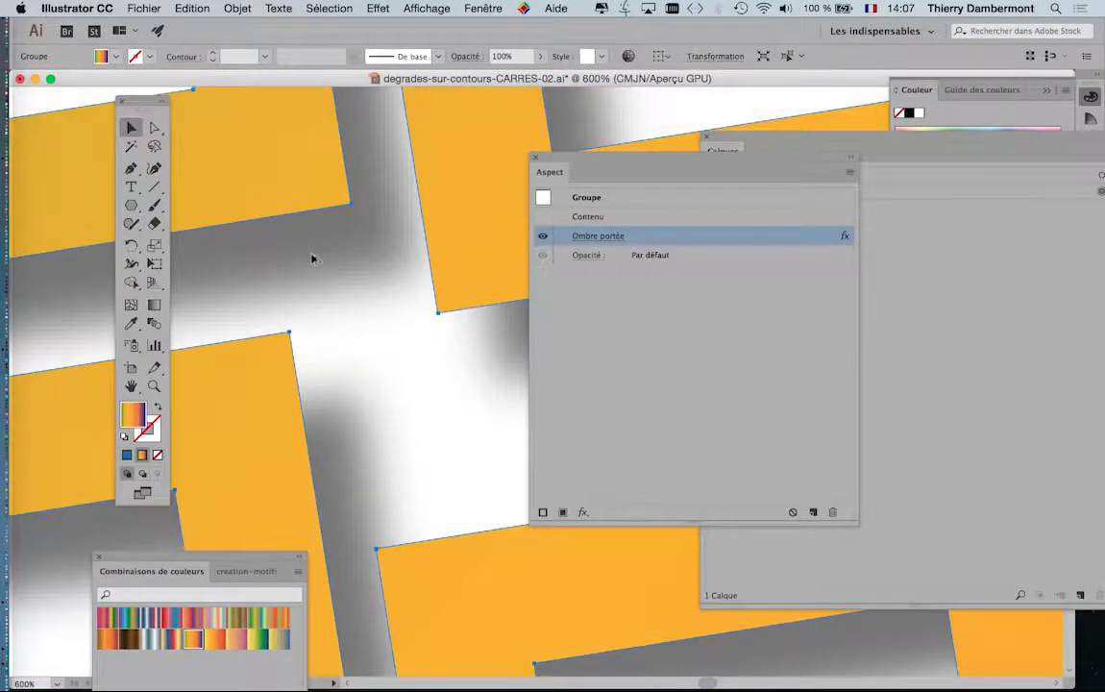
- Review the document's raster effects settings again, cancel them and return to an overview of the squares
{"action": "left_click", "coordinate": [378, 8]}
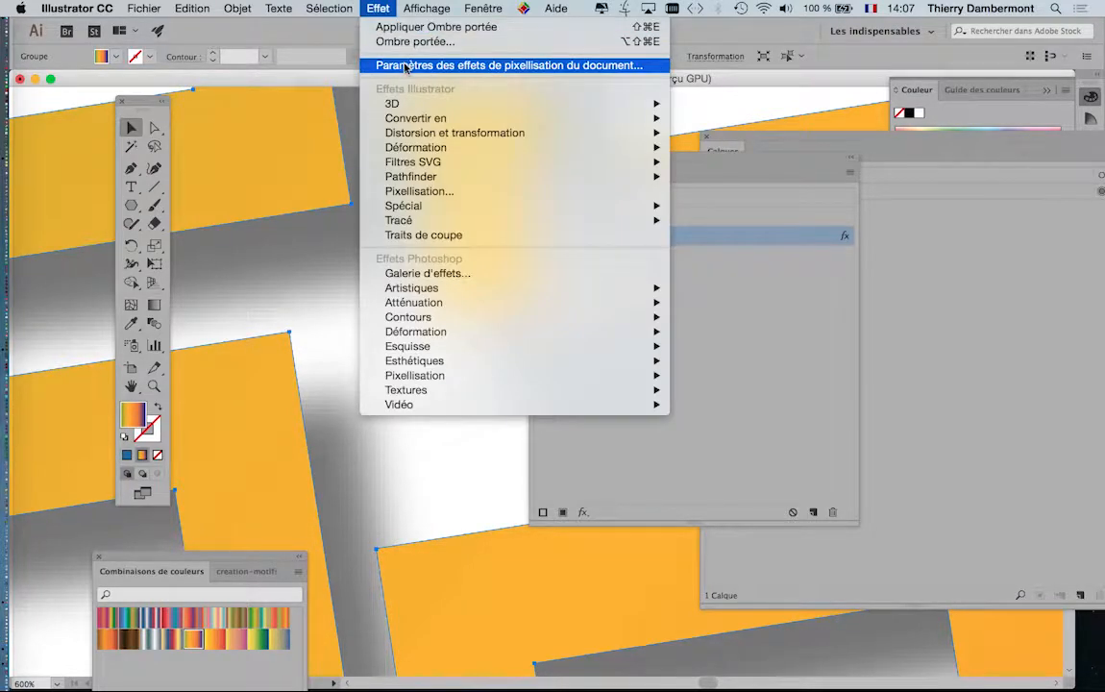
{"action": "left_click", "coordinate": [423, 133]}
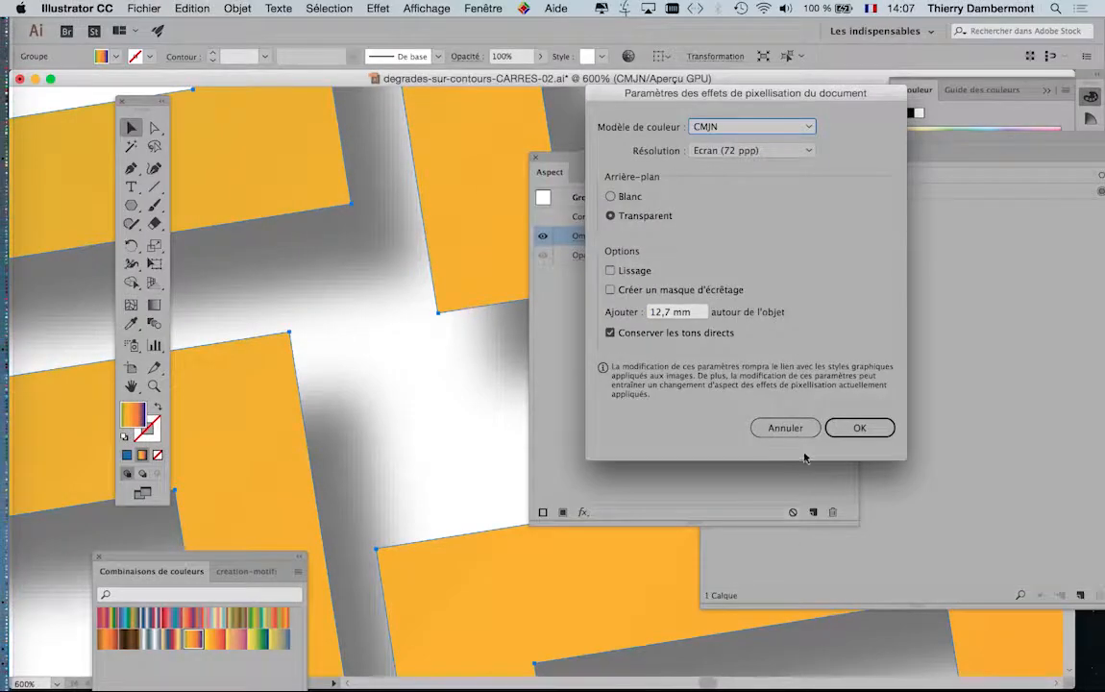
{"action": "left_click", "coordinate": [797, 434]}
{"action": "scroll", "coordinate": [452, 387], "scroll_direction": "down", "scroll_amount": 5}
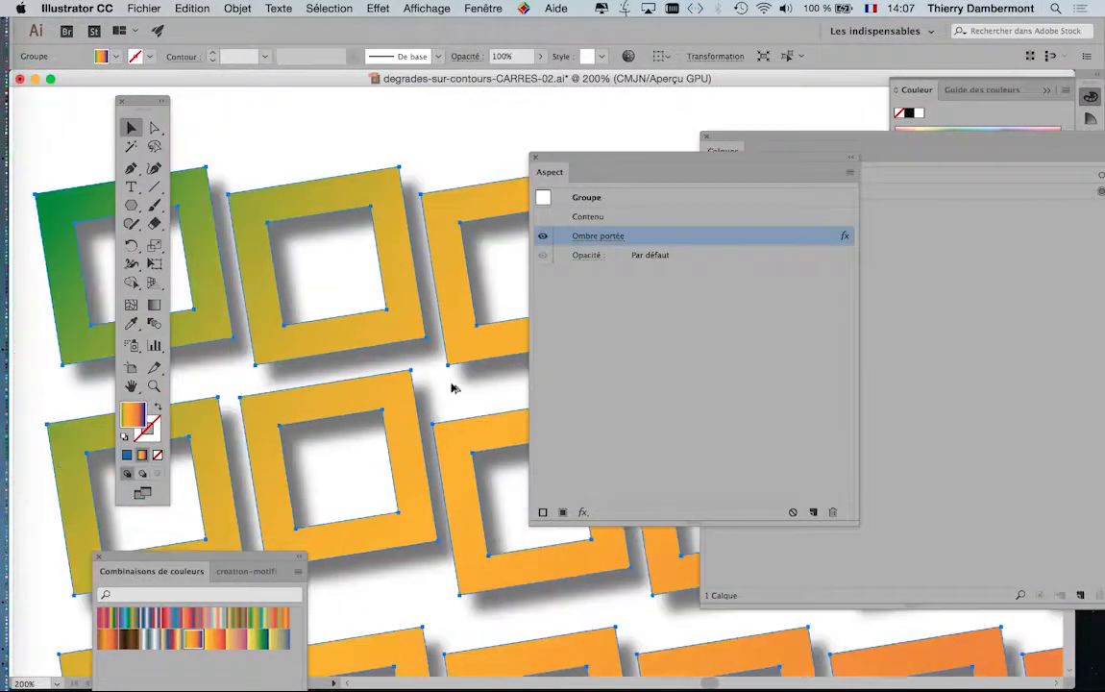
{"action": "scroll", "coordinate": [454, 387], "scroll_direction": "down", "scroll_amount": 1}
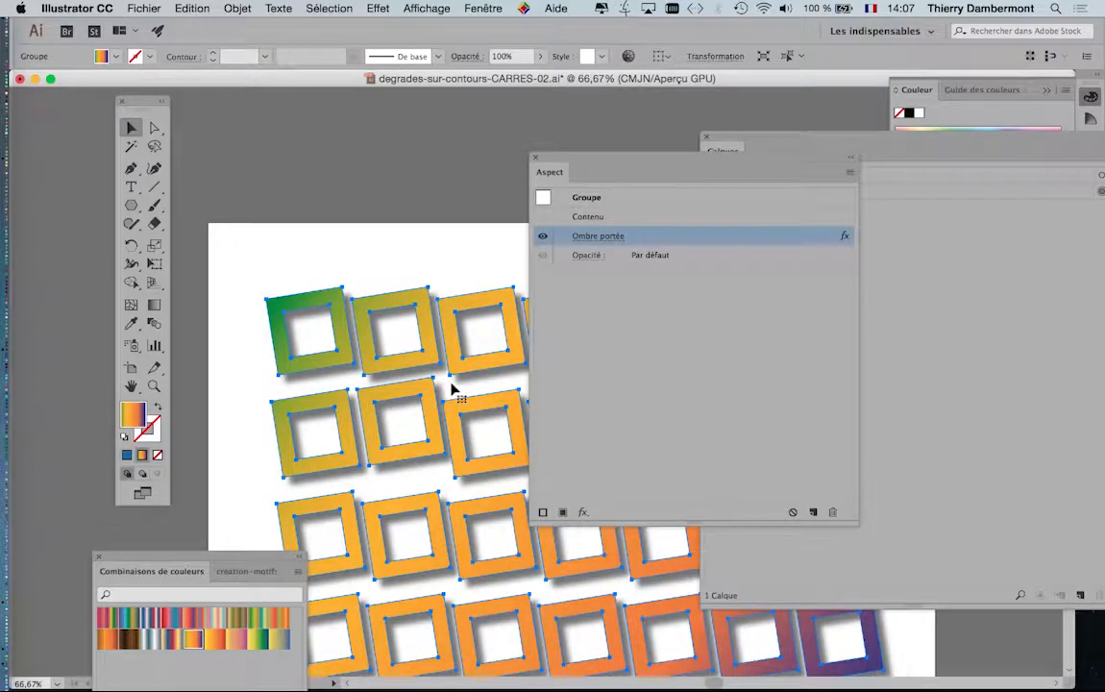
{"action": "left_click_drag", "start_coordinate": [402, 352], "coordinate": [292, 184]}
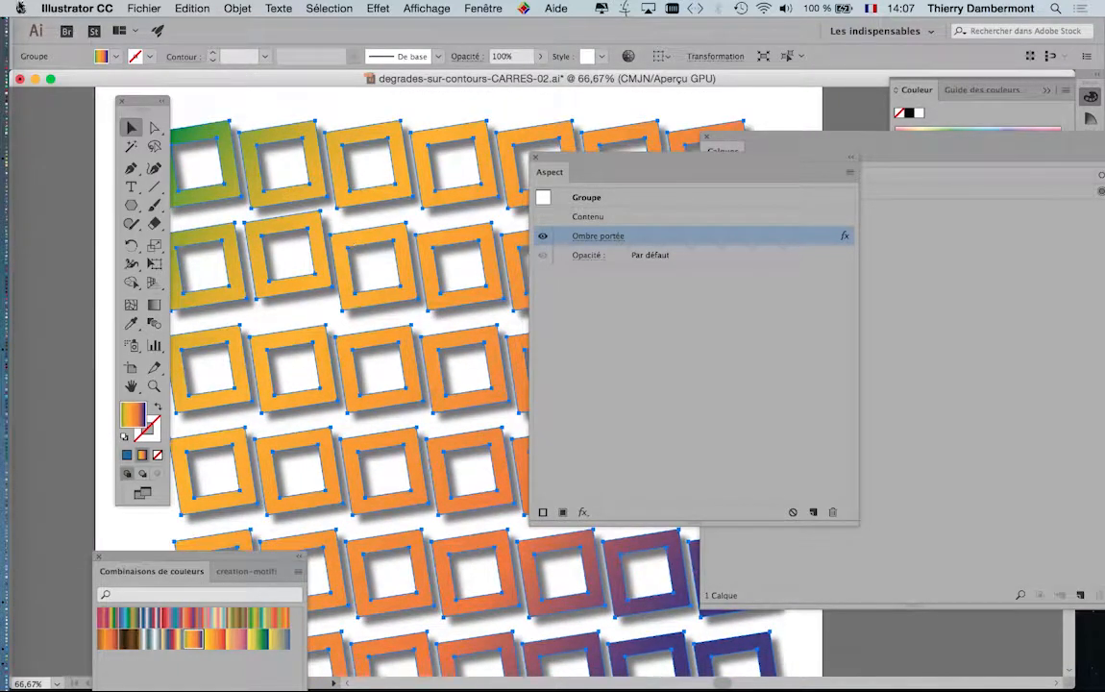
- Open the Calculator (Calculette) from the recent applications and multiply 72 by 72
{"action": "left_click", "coordinate": [19, 8]}
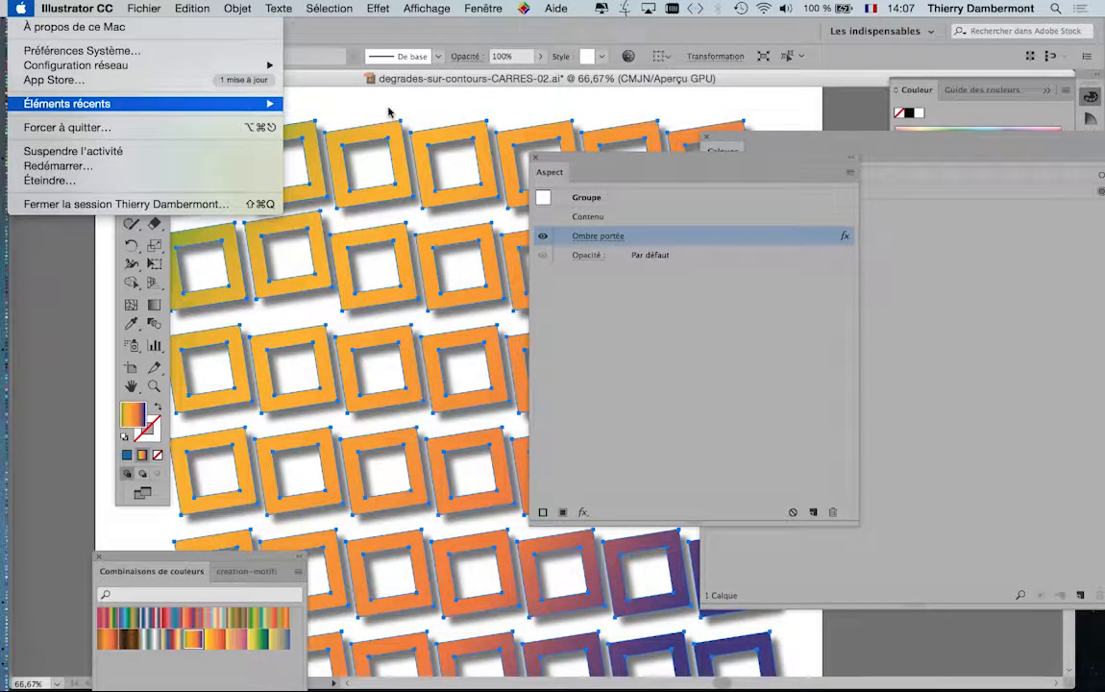
{"action": "mouse_move", "coordinate": [96, 103]}
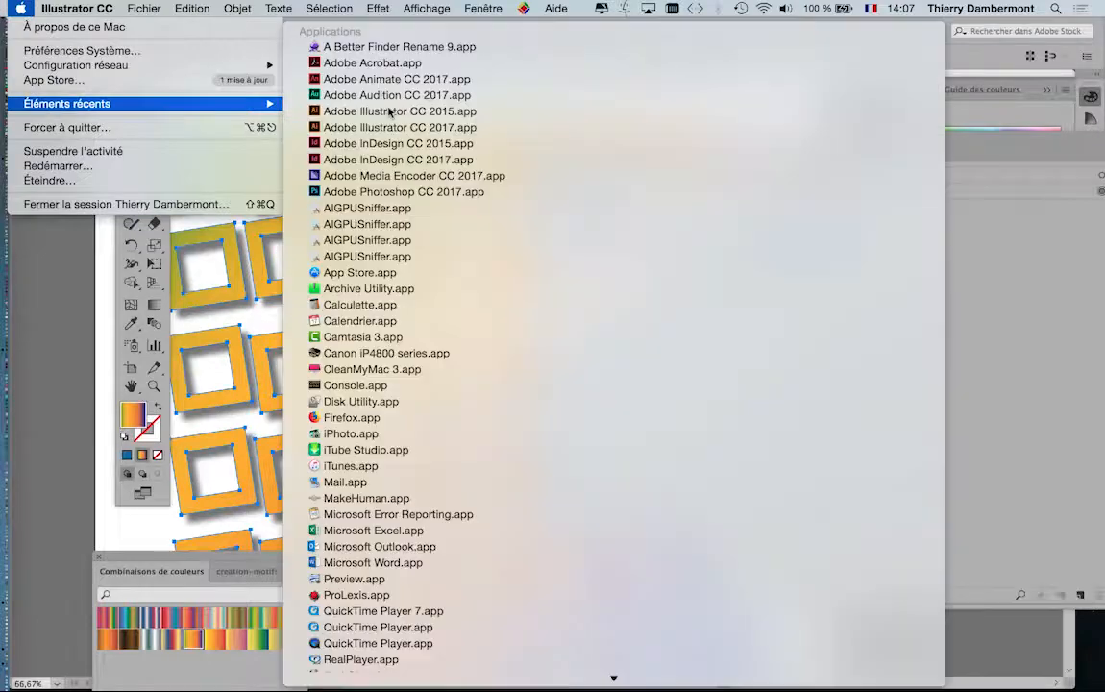
{"action": "left_click", "coordinate": [398, 308]}
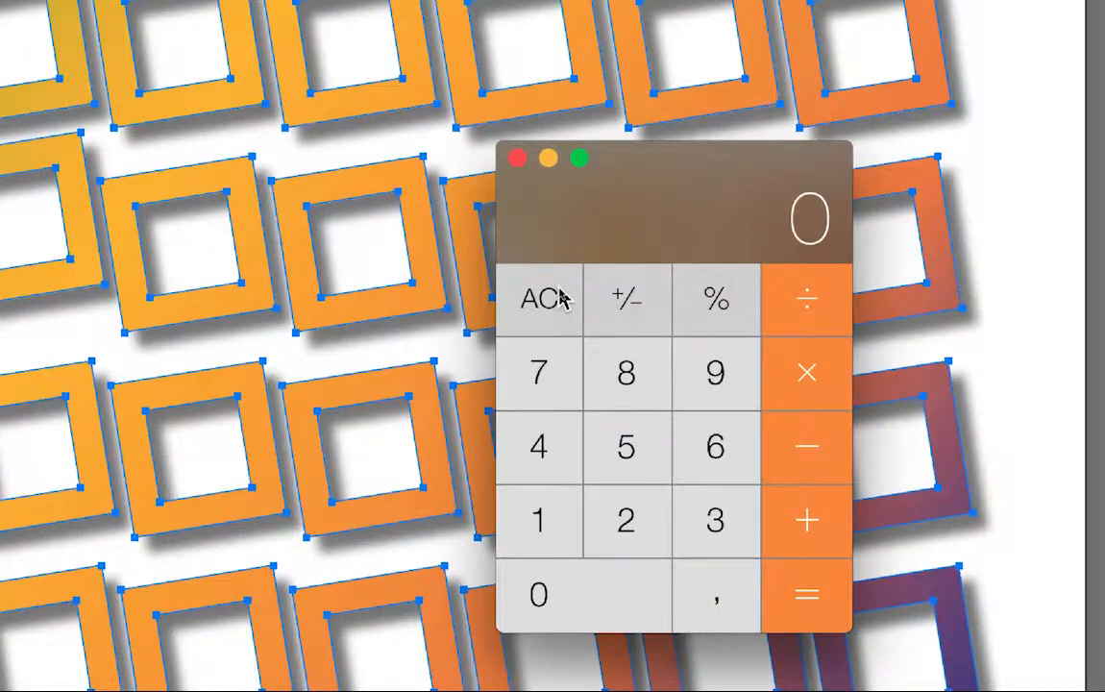
{"action": "type", "text": "7"}
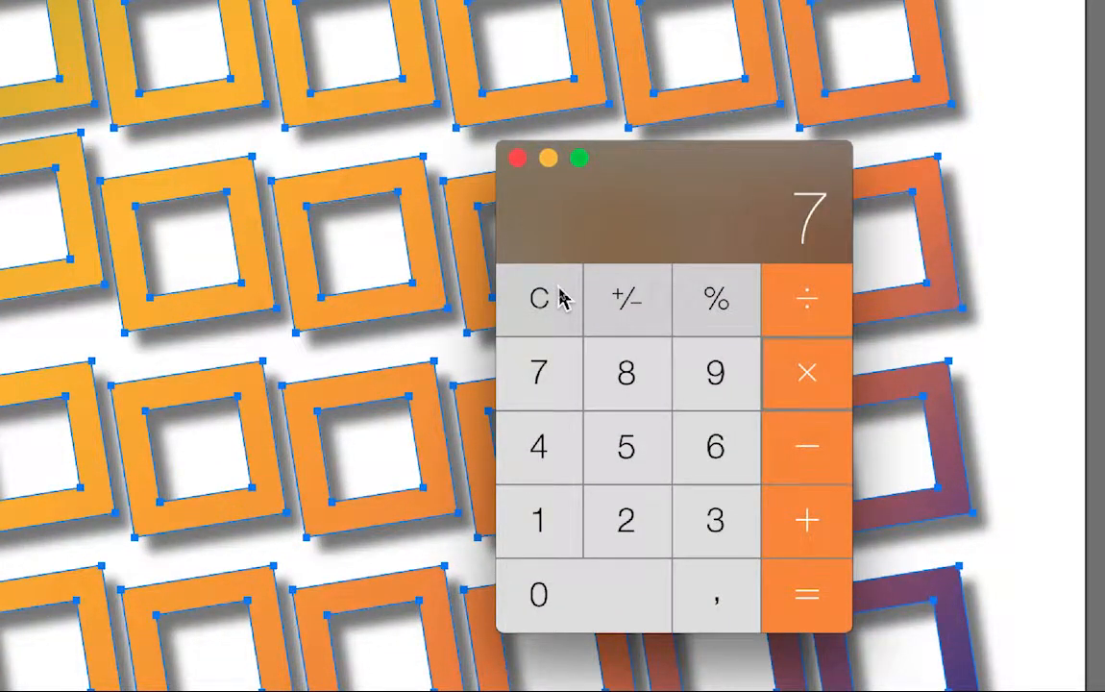
{"action": "type", "text": "2*72"}
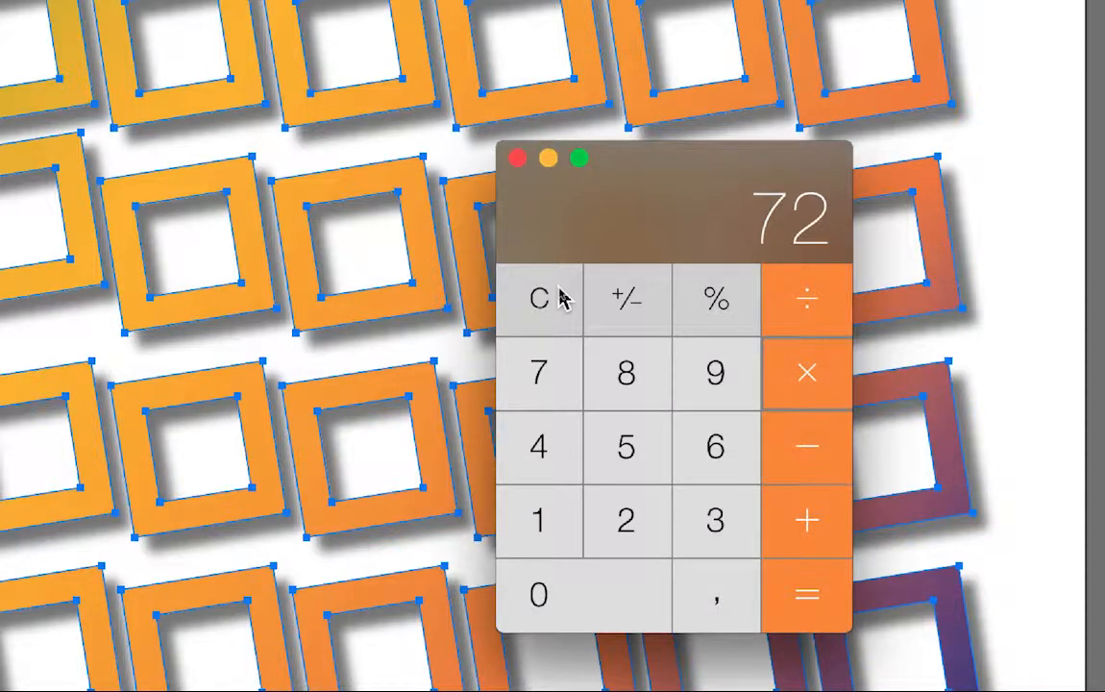
{"action": "key", "text": "Return"}
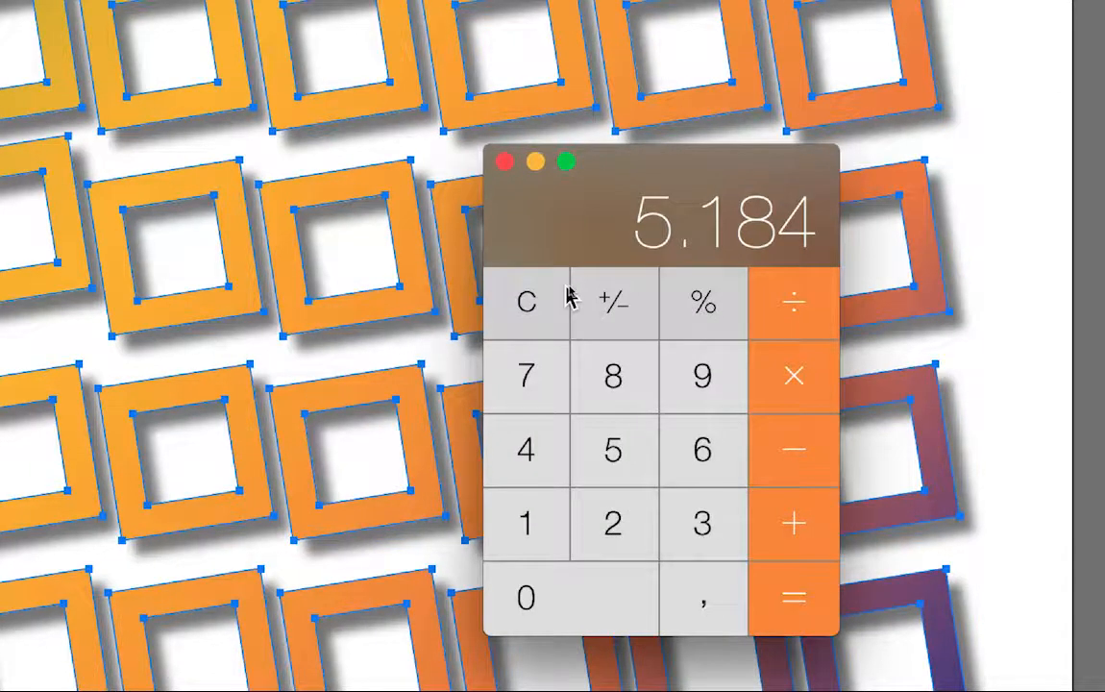
- Clear the calculation, multiply 300 by 300 and close the Calculator
{"action": "left_click", "coordinate": [559, 299]}
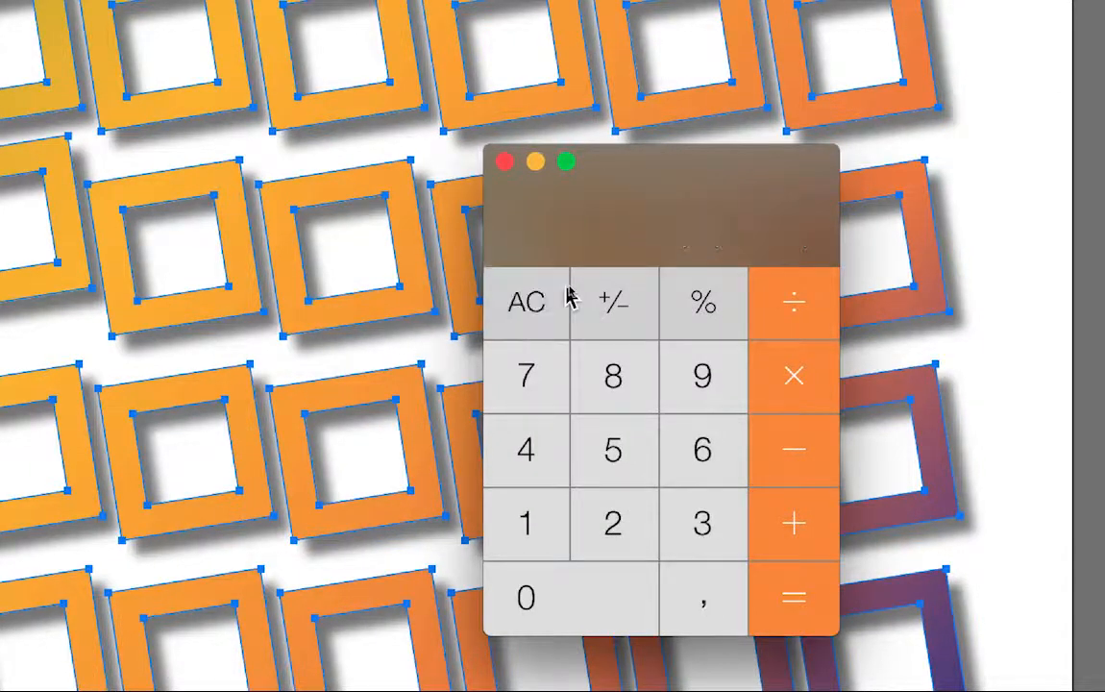
{"action": "type", "text": "300*300"}
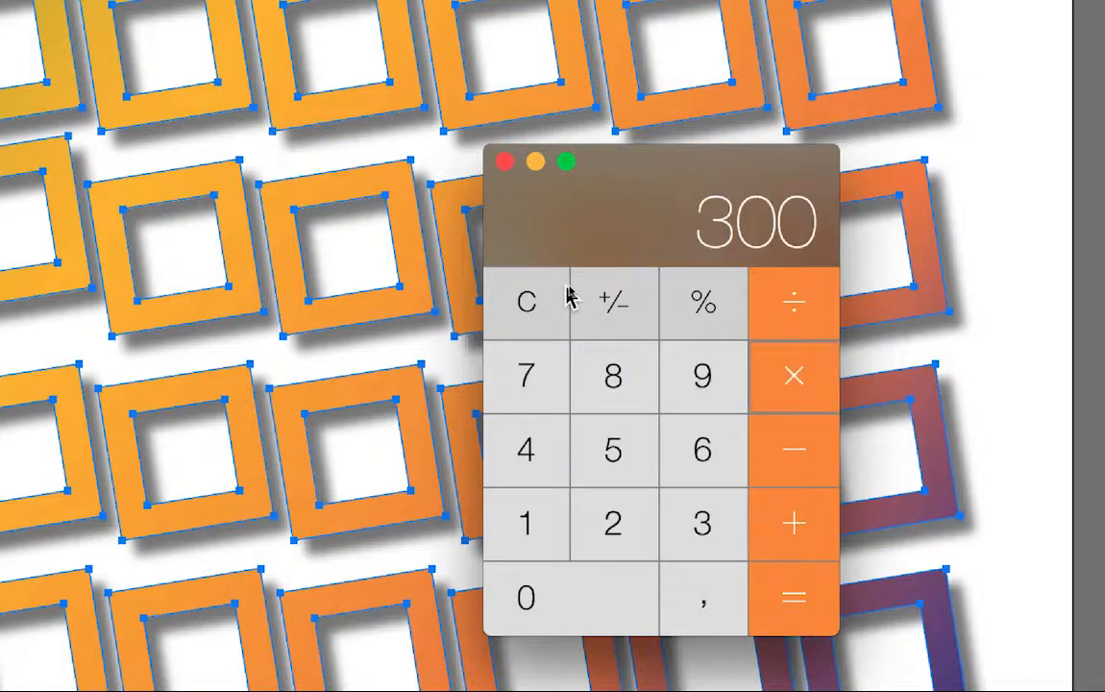
{"action": "key", "text": "Return"}
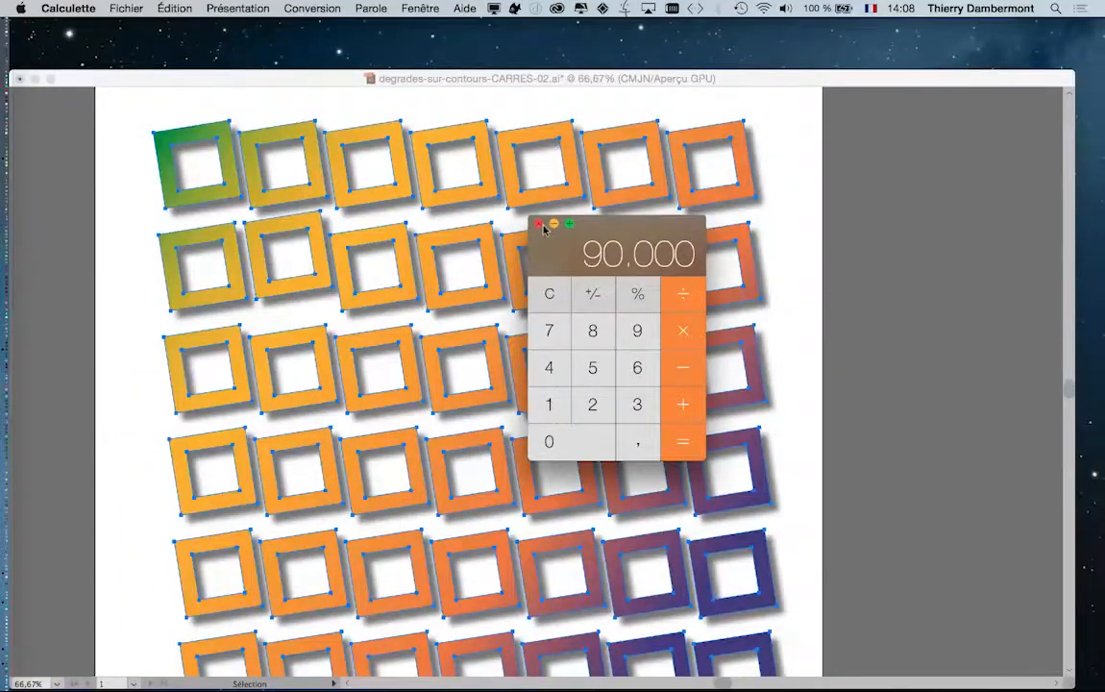
{"action": "left_click", "coordinate": [505, 160]}
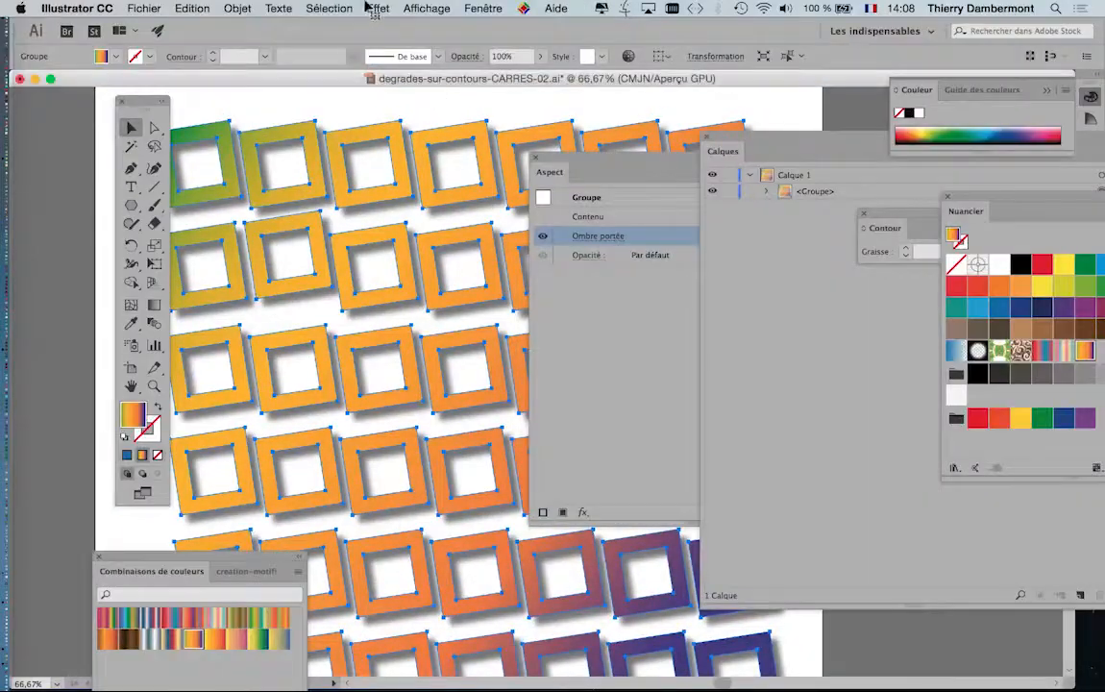
- Try the Elevée (300 ppp) resolution in the document's raster effects settings
{"action": "left_click", "coordinate": [374, 8]}
{"action": "left_click", "coordinate": [360, 65]}
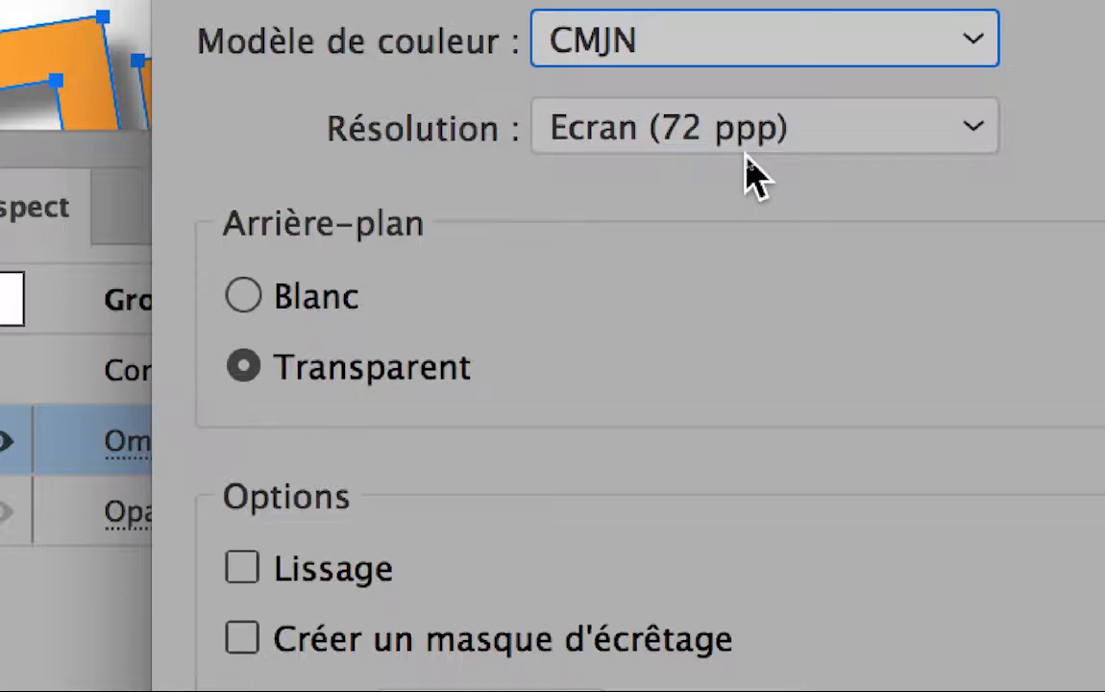
{"action": "left_click", "coordinate": [746, 156]}
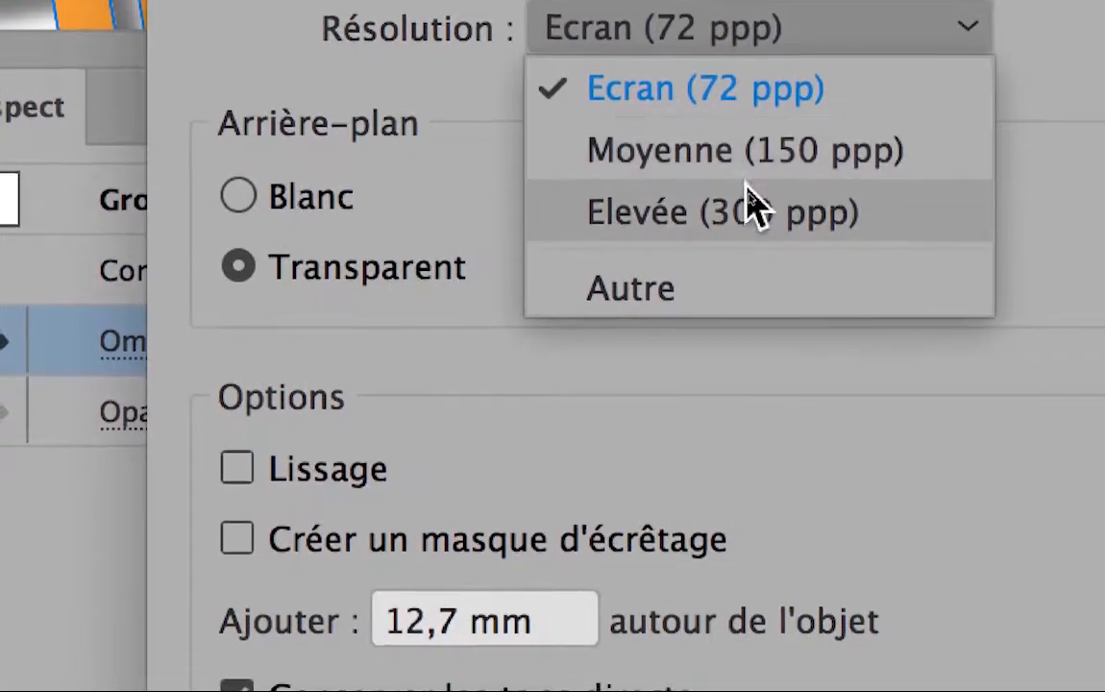
{"action": "left_click", "coordinate": [748, 310]}
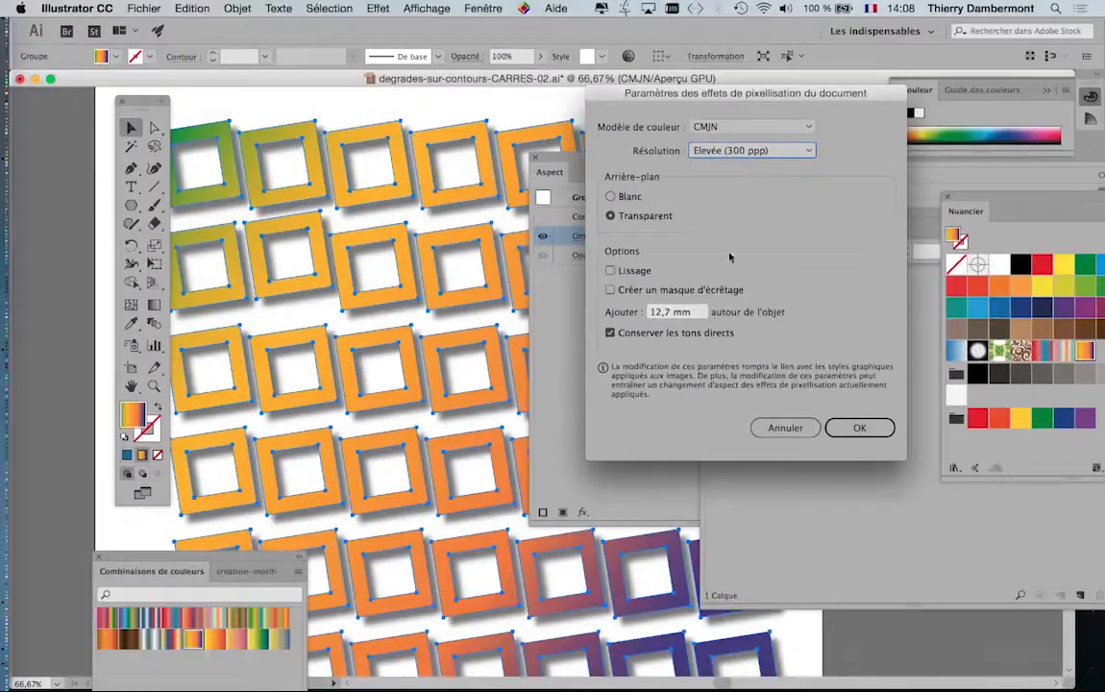
{"action": "left_click", "coordinate": [785, 427]}
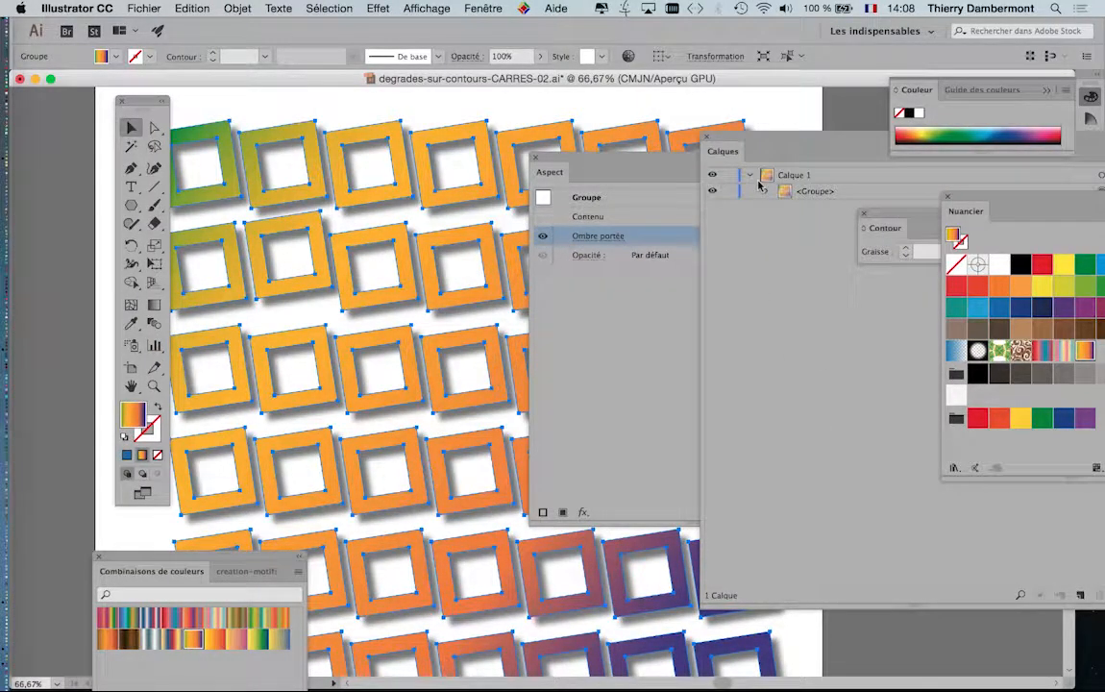
- Switch to Firefox and open the IDIKOtv YouTube channel from the Google results for "idikotv"
{"action": "mouse_move", "coordinate": [3, 488]}
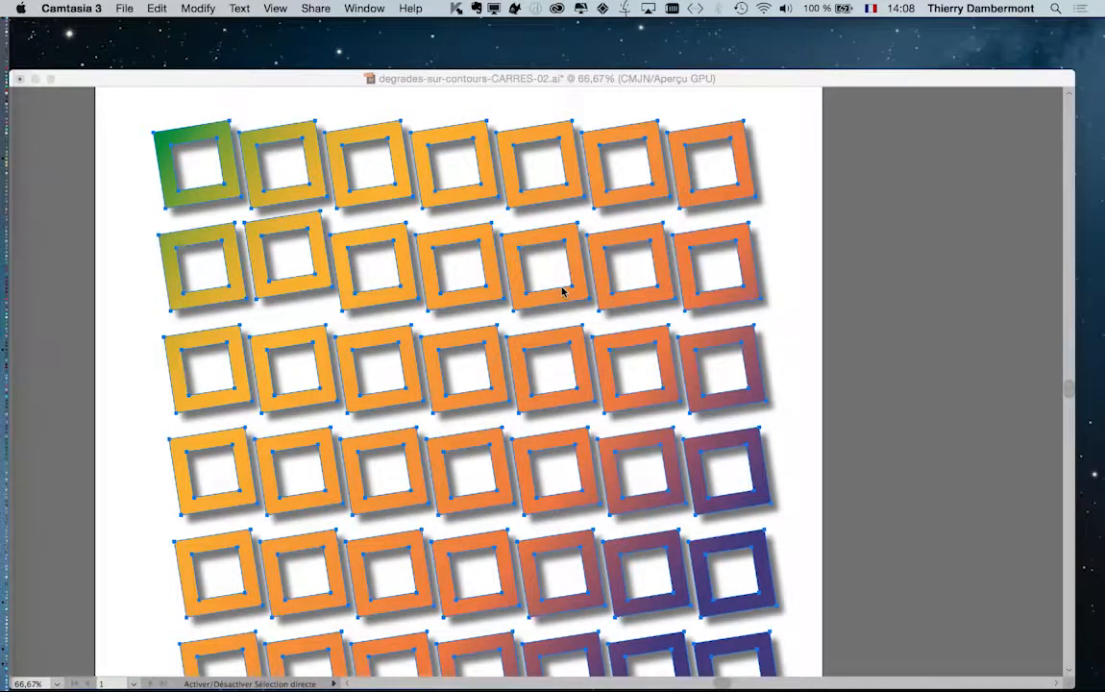
{"action": "mouse_move", "coordinate": [8, 486]}
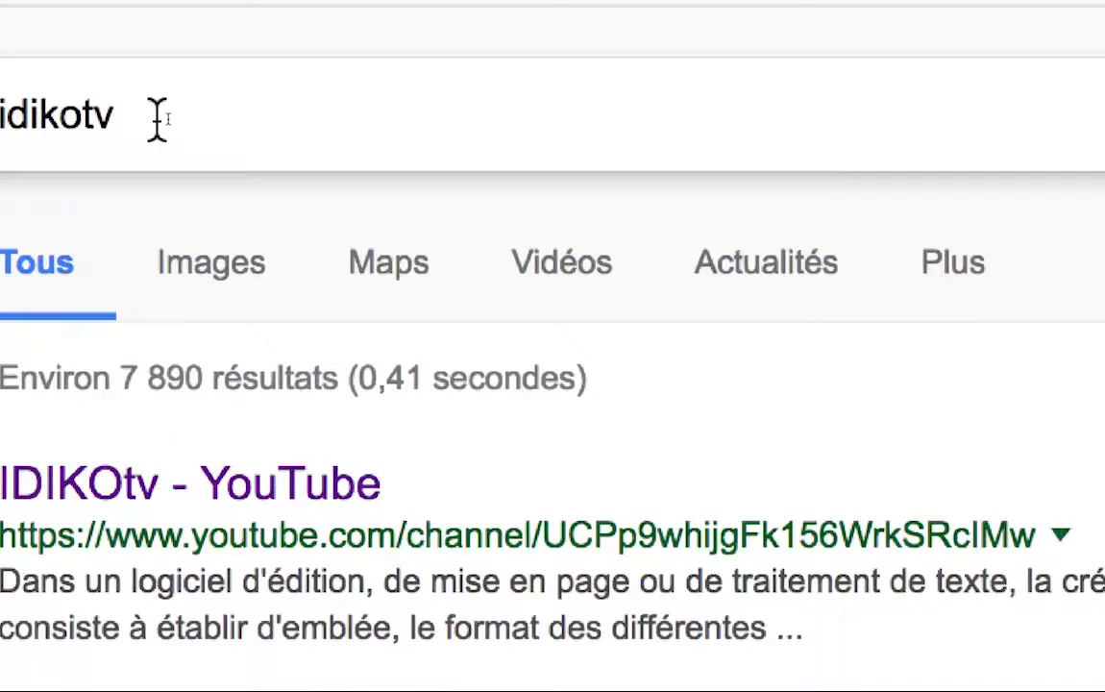
{"action": "left_click_drag", "start_coordinate": [158, 119], "coordinate": [0, 115]}
{"action": "left_click", "coordinate": [14, 114]}
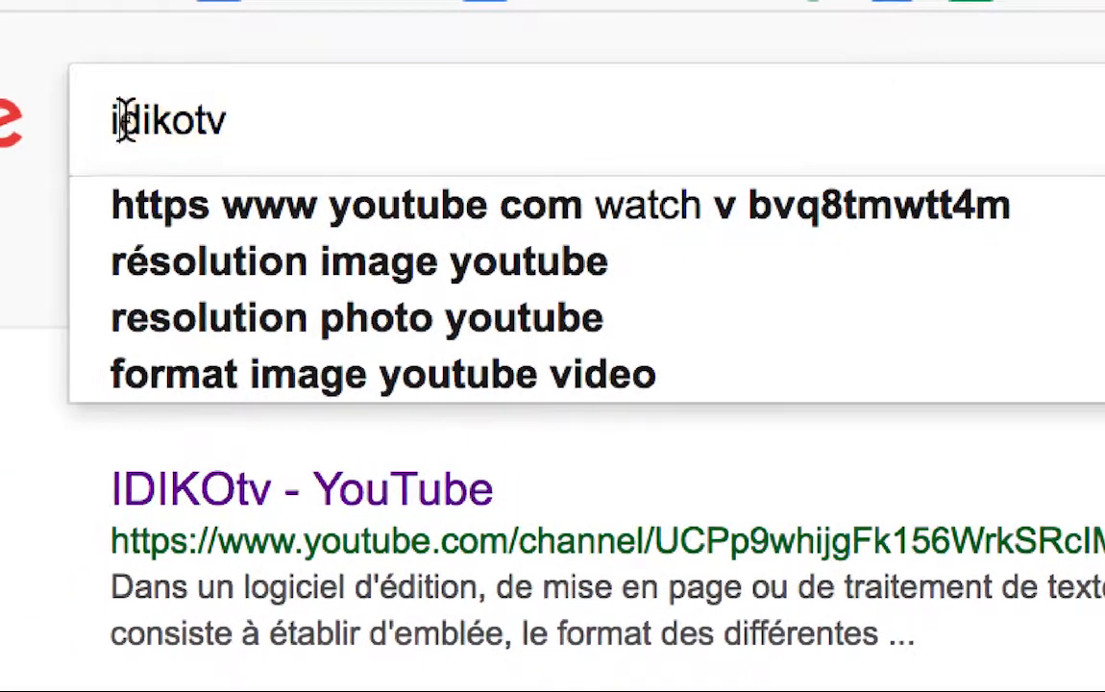
{"action": "left_click_drag", "start_coordinate": [111, 119], "coordinate": [224, 119]}
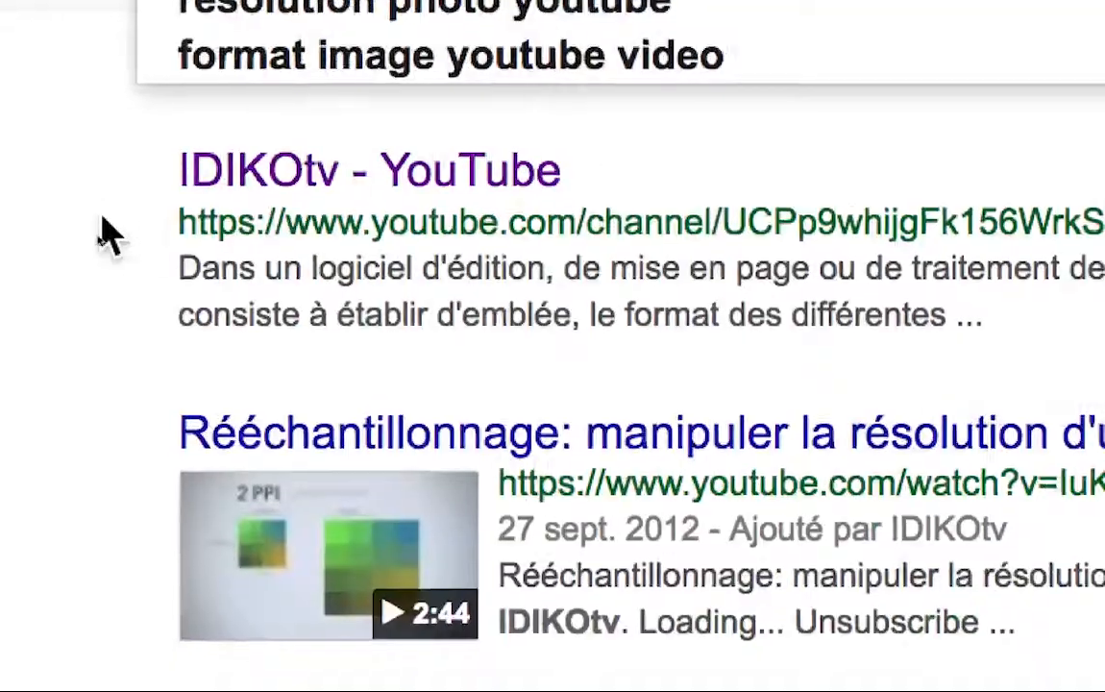
{"action": "left_click", "coordinate": [98, 219]}
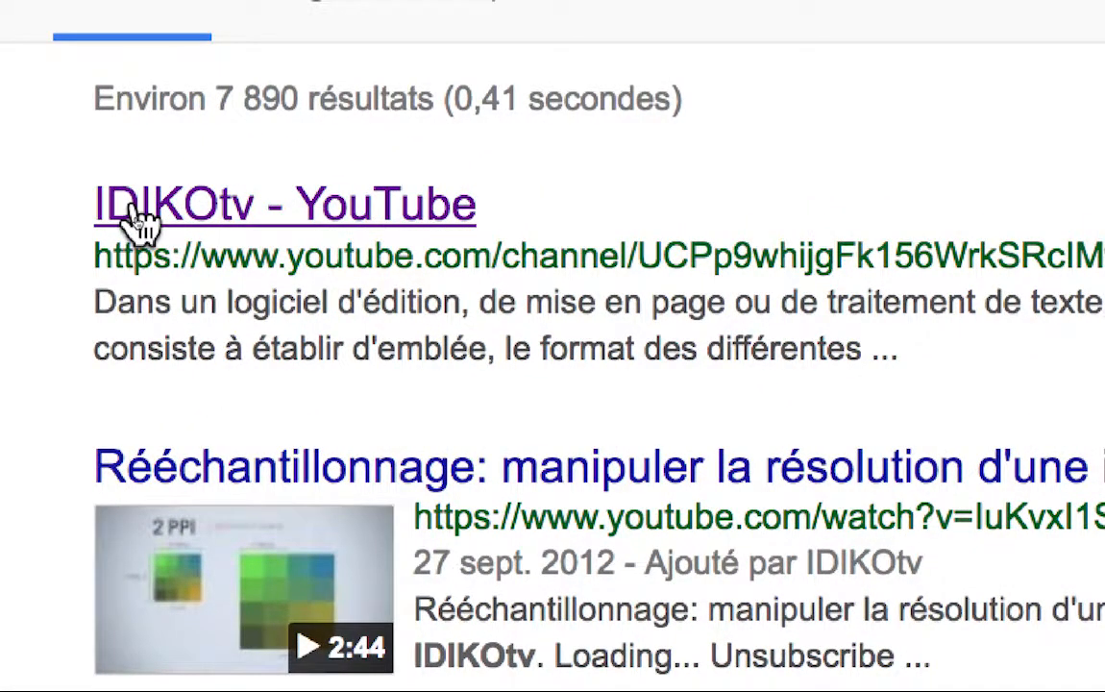
{"action": "left_click", "coordinate": [134, 220]}
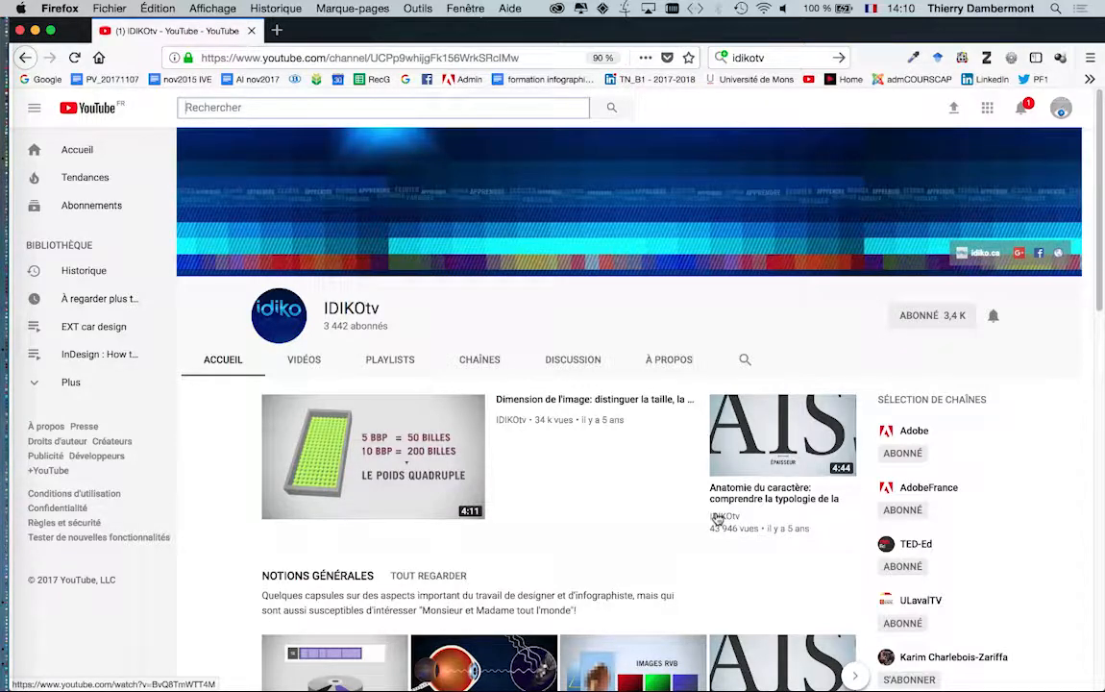
- Open the IDIKOtv video "Dimension de l'image: distinguer la taille, la définition et la résolution" from the channel's home page
{"action": "scroll", "coordinate": [692, 509], "scroll_direction": "down", "scroll_amount": 2}
{"action": "scroll", "coordinate": [676, 476], "scroll_direction": "up", "scroll_amount": 3}
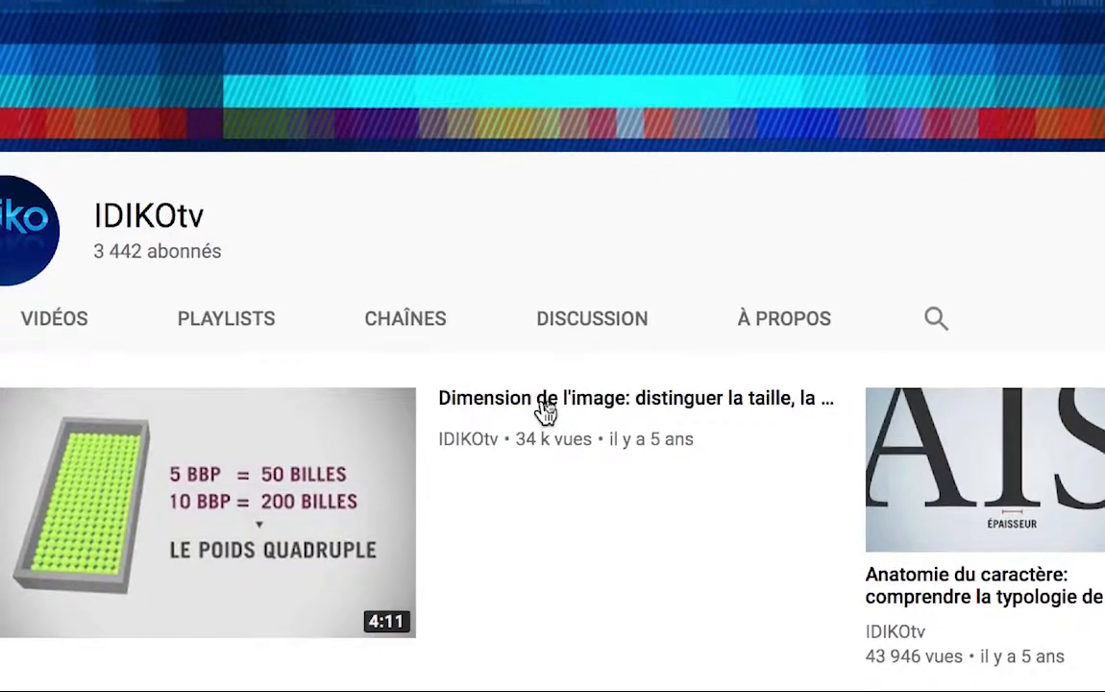
{"action": "left_click", "coordinate": [541, 401]}
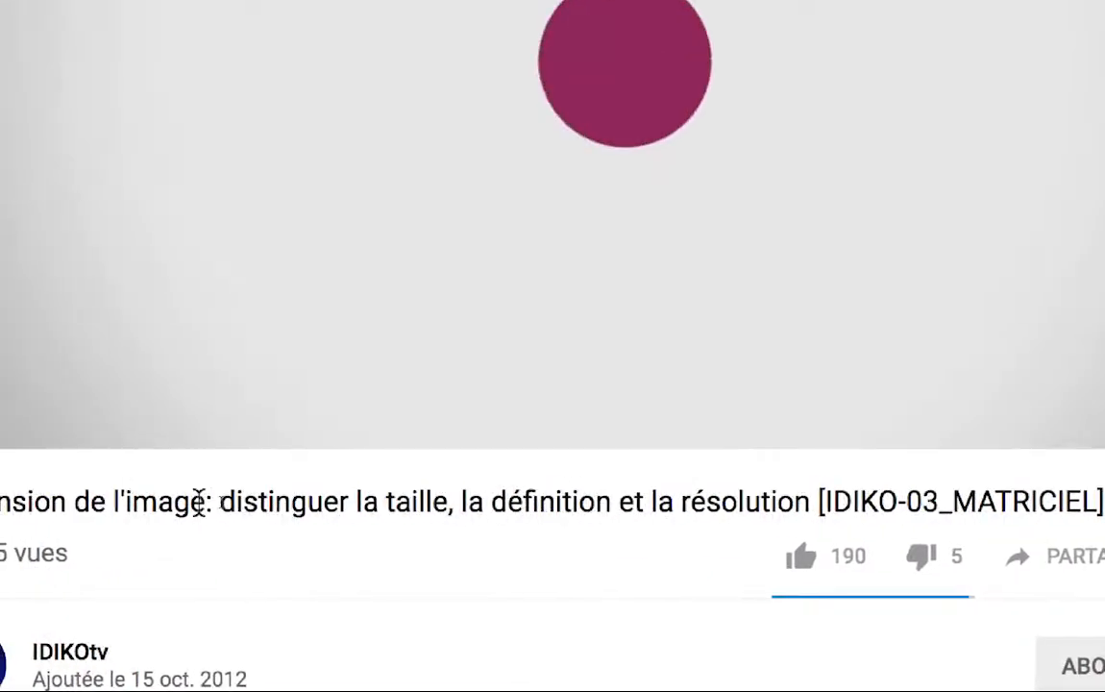
- Highlight the words "image", "taille", "définition" and "résolution" one after another in the video title, and clear the selection
{"action": "left_click_drag", "start_coordinate": [202, 502], "coordinate": [108, 510]}
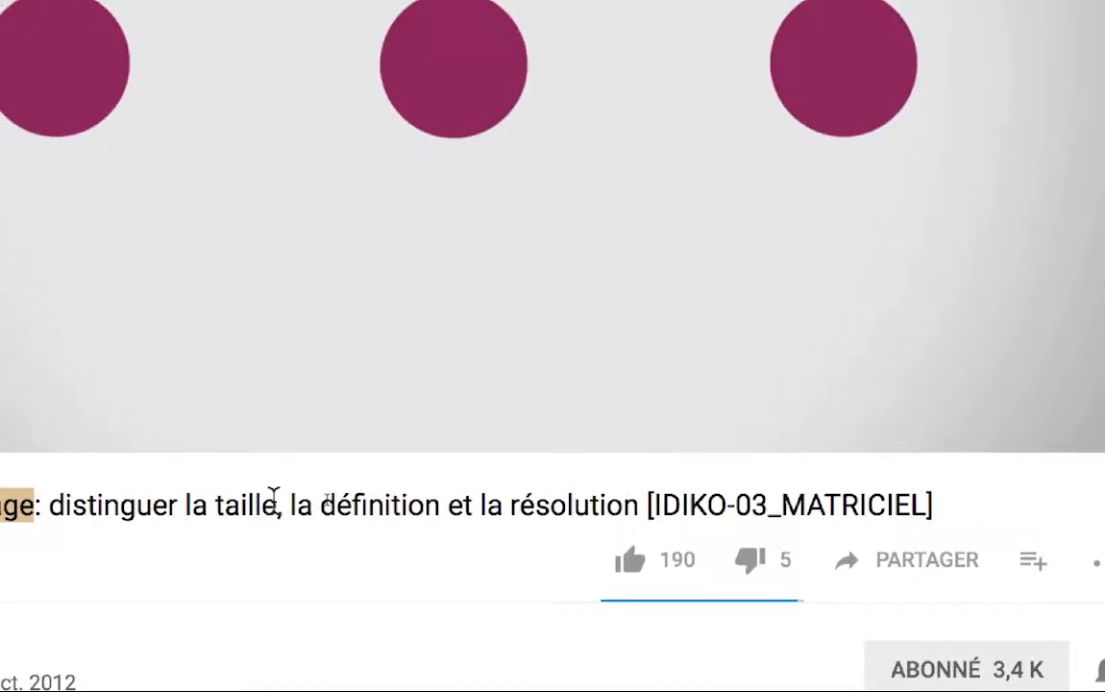
{"action": "left_click_drag", "start_coordinate": [274, 500], "coordinate": [216, 502]}
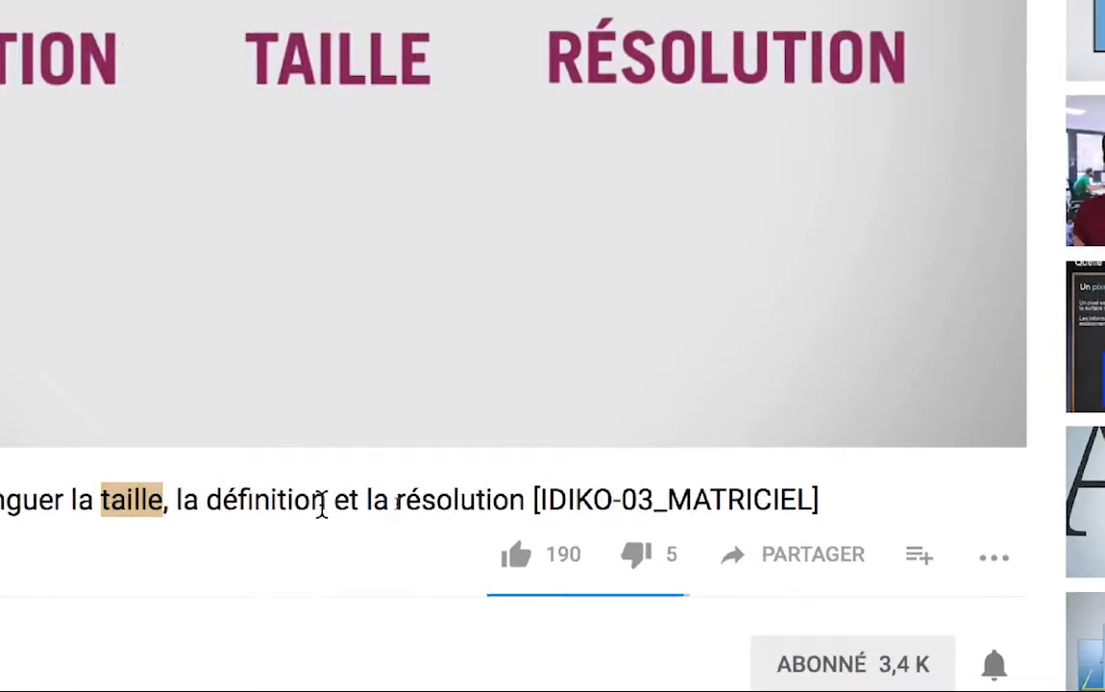
{"action": "left_click_drag", "start_coordinate": [326, 505], "coordinate": [209, 509]}
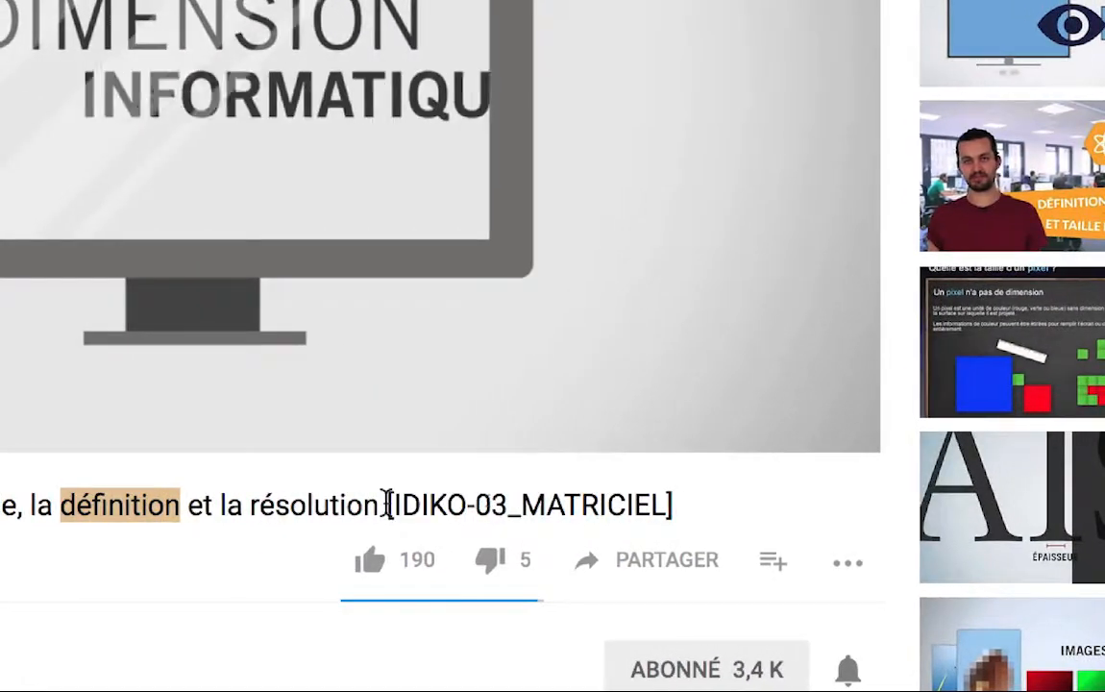
{"action": "left_click_drag", "start_coordinate": [385, 504], "coordinate": [257, 504]}
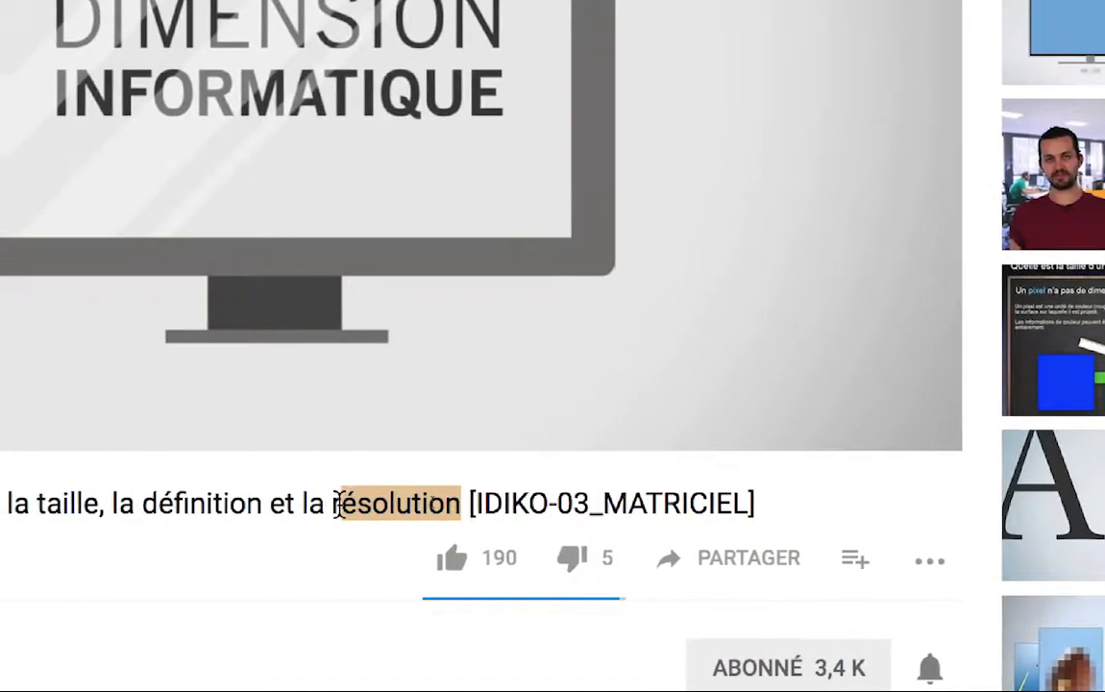
{"action": "left_click_drag", "start_coordinate": [339, 504], "coordinate": [330, 504]}
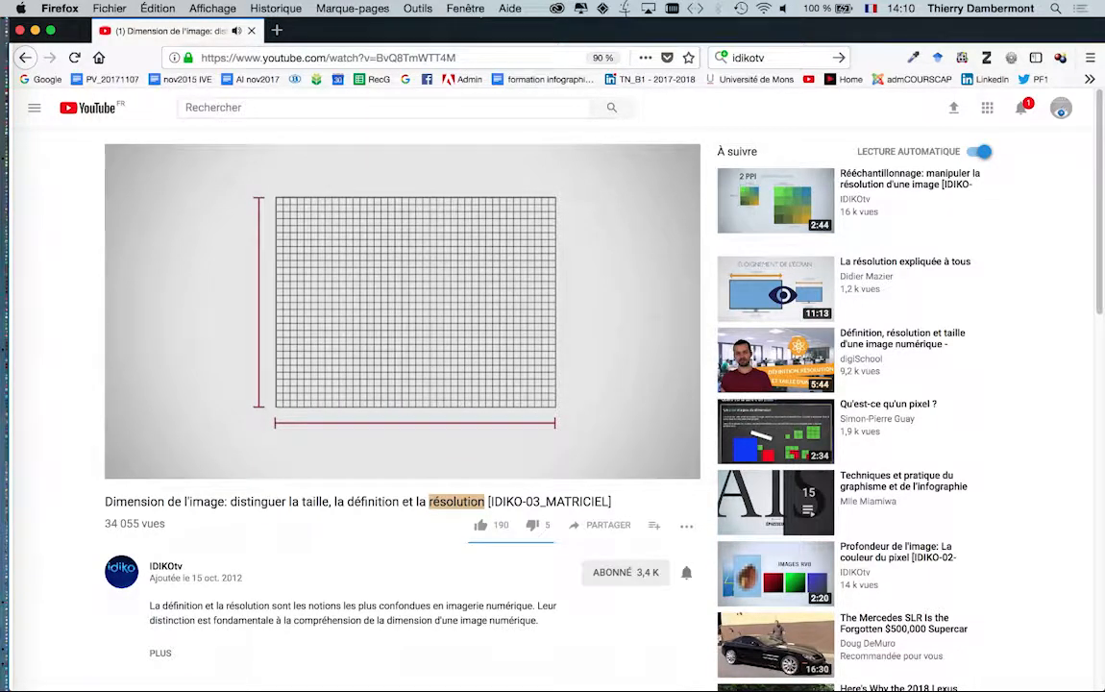
{"action": "left_click", "coordinate": [394, 502]}
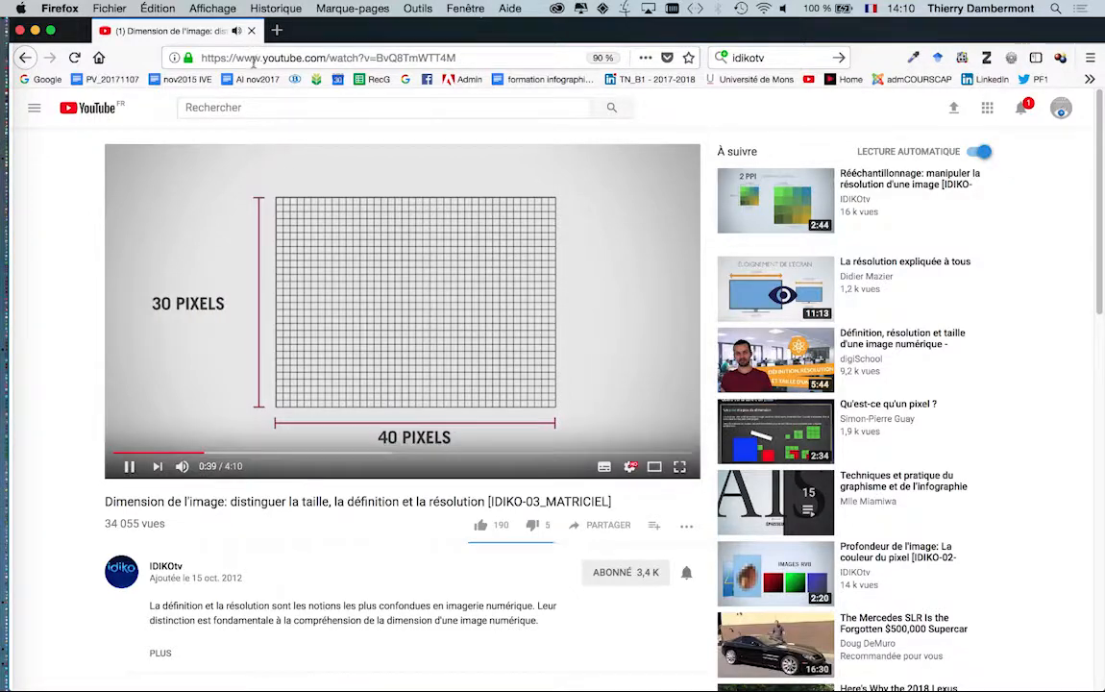
- Close the browser video to return to Illustrator, and close the Aspect and Calques panels covering the artwork
{"action": "left_click", "coordinate": [251, 31]}
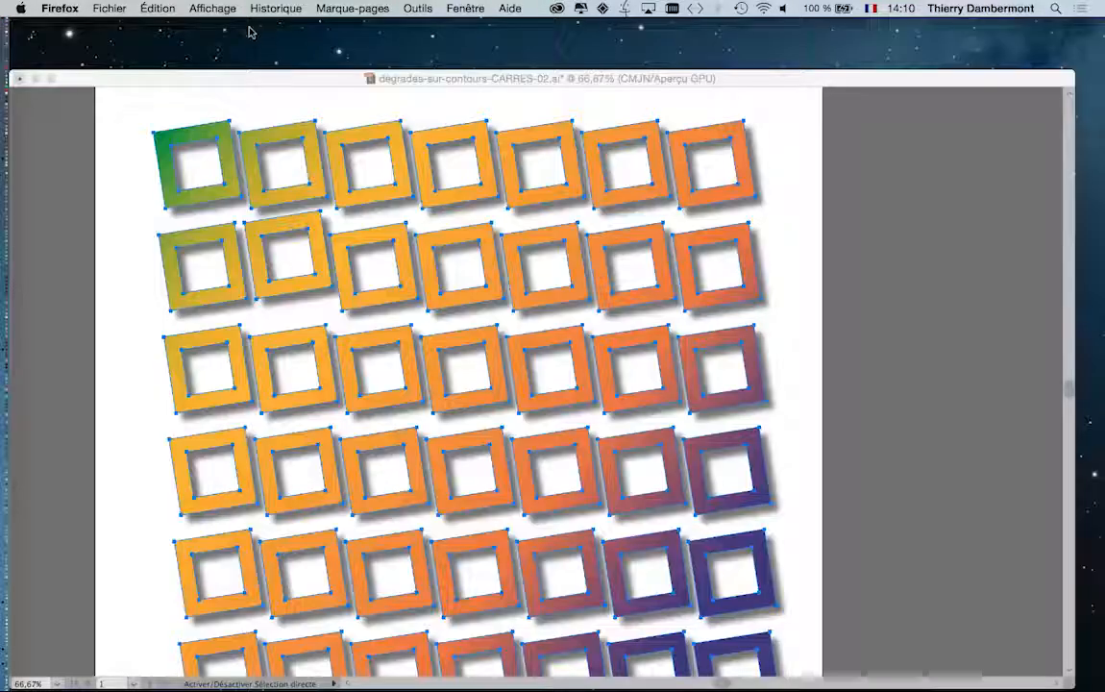
{"action": "left_click", "coordinate": [265, 78]}
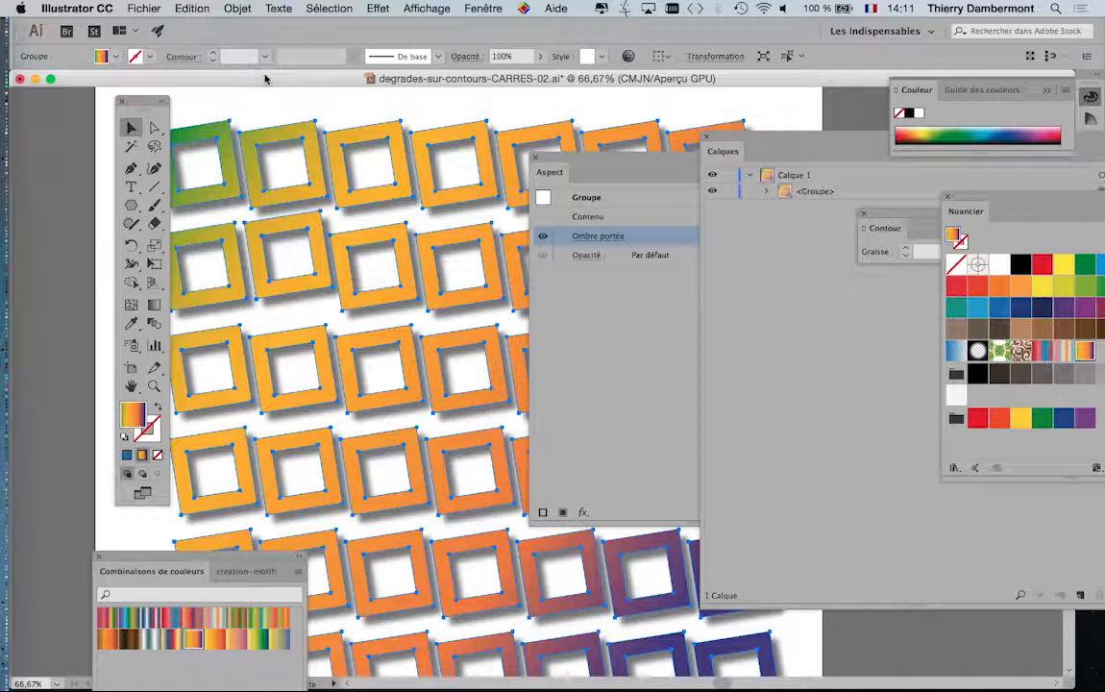
{"action": "left_click", "coordinate": [536, 159]}
{"action": "left_click", "coordinate": [706, 138]}
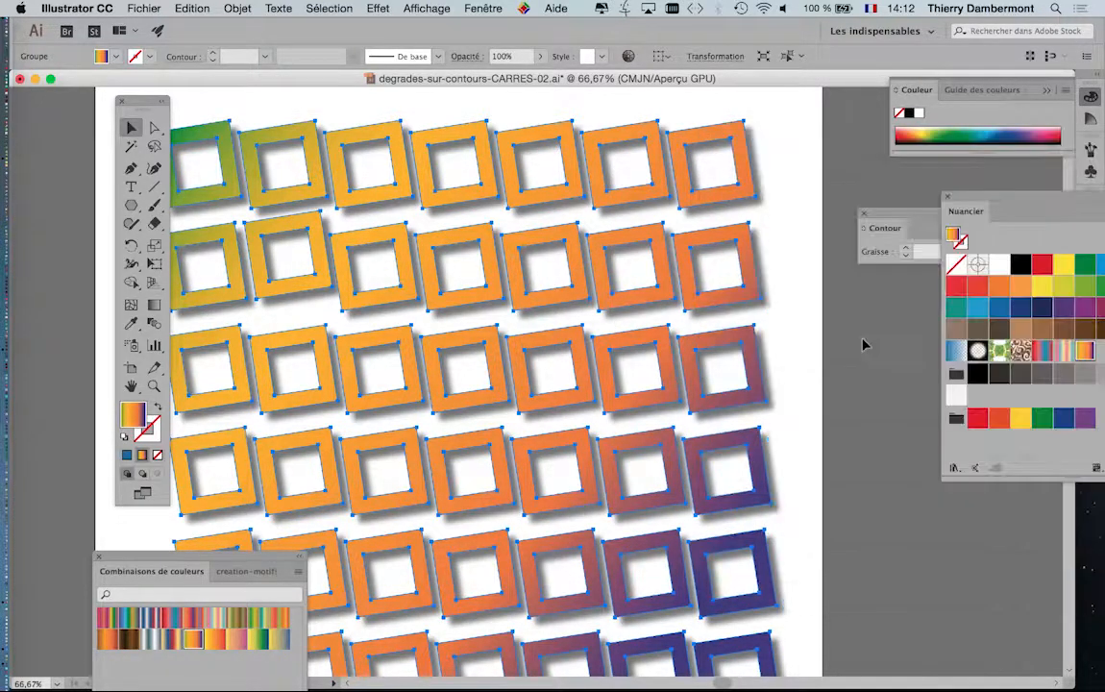
- Save the gradient squares document as a new numbered Adobe Illustrator (ai) version in the "AI nov 2017 PARTIE 2 --- les docs" folder
{"action": "key", "text": "super+minus"}
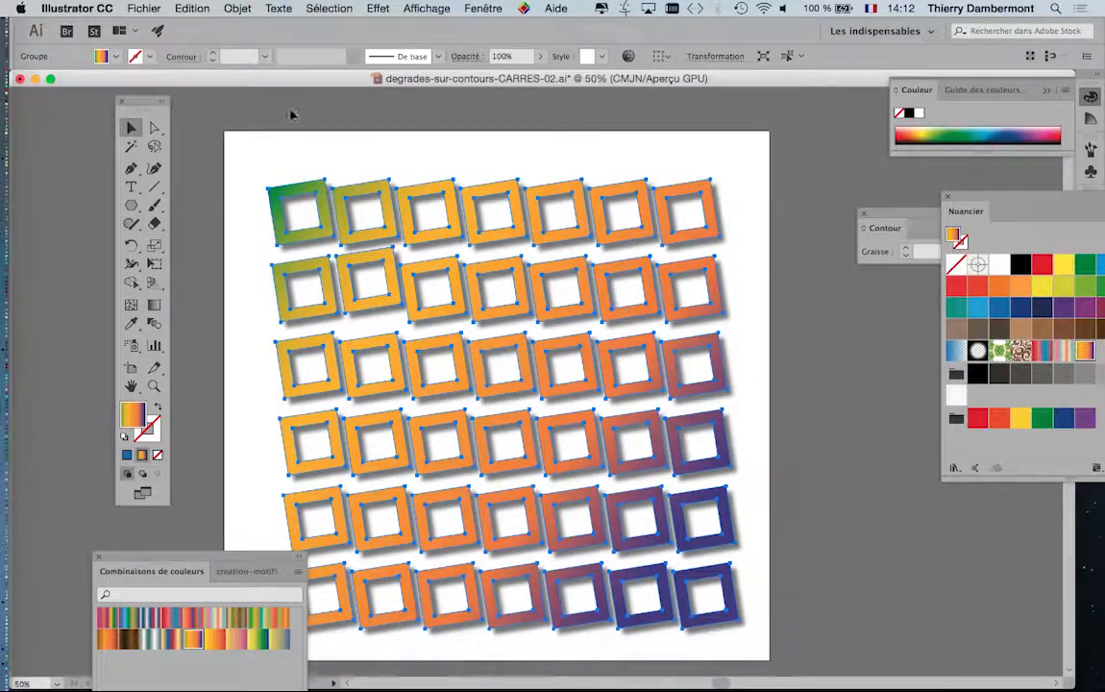
{"action": "left_click", "coordinate": [144, 8]}
{"action": "left_click", "coordinate": [187, 138]}
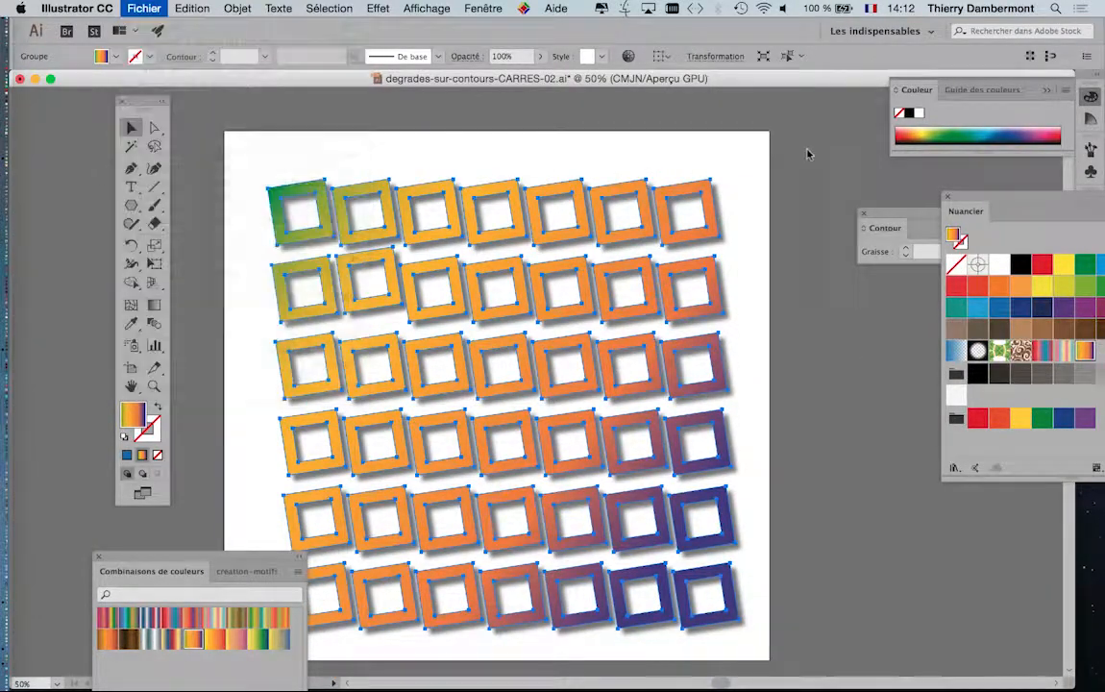
{"action": "left_click", "coordinate": [673, 91]}
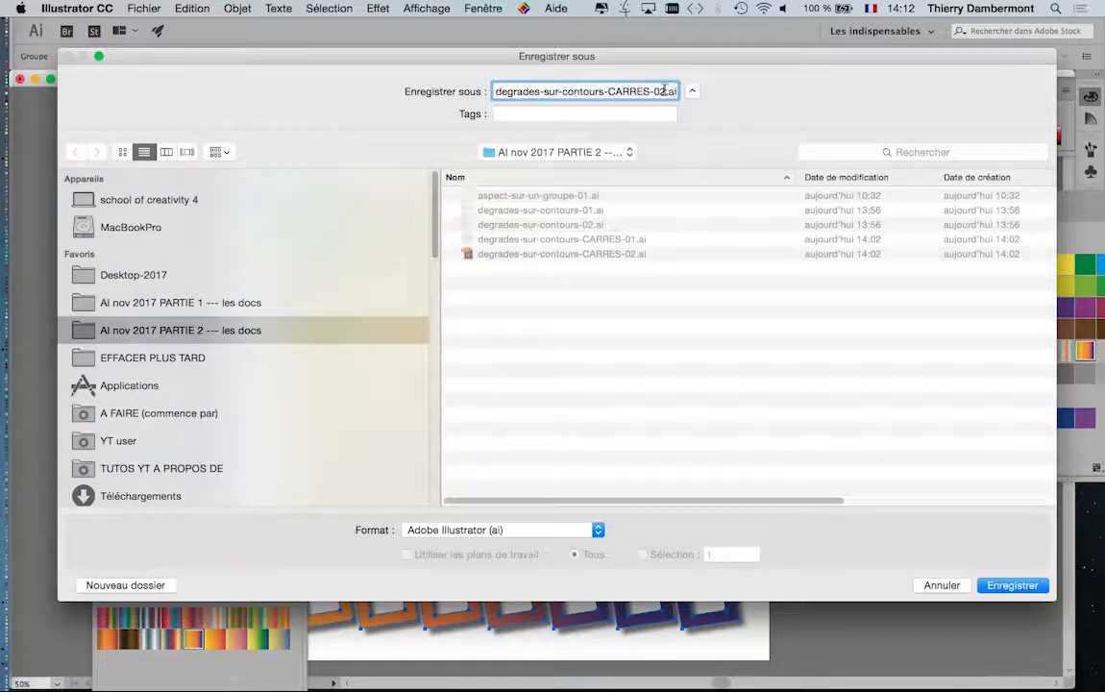
{"action": "key", "text": "Return"}
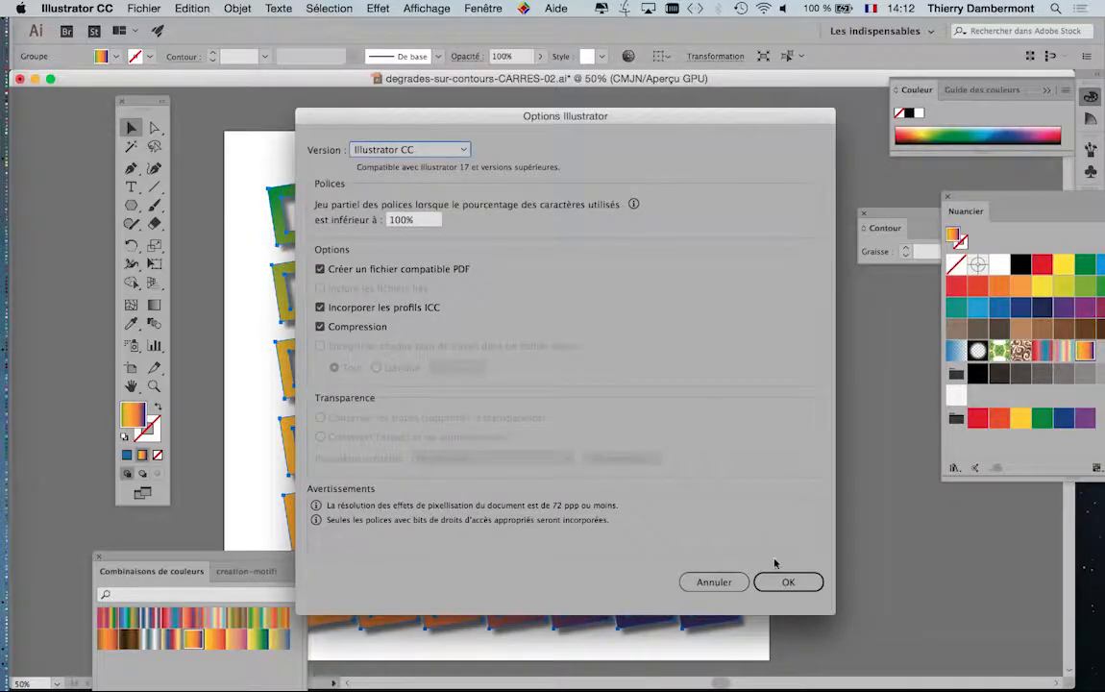